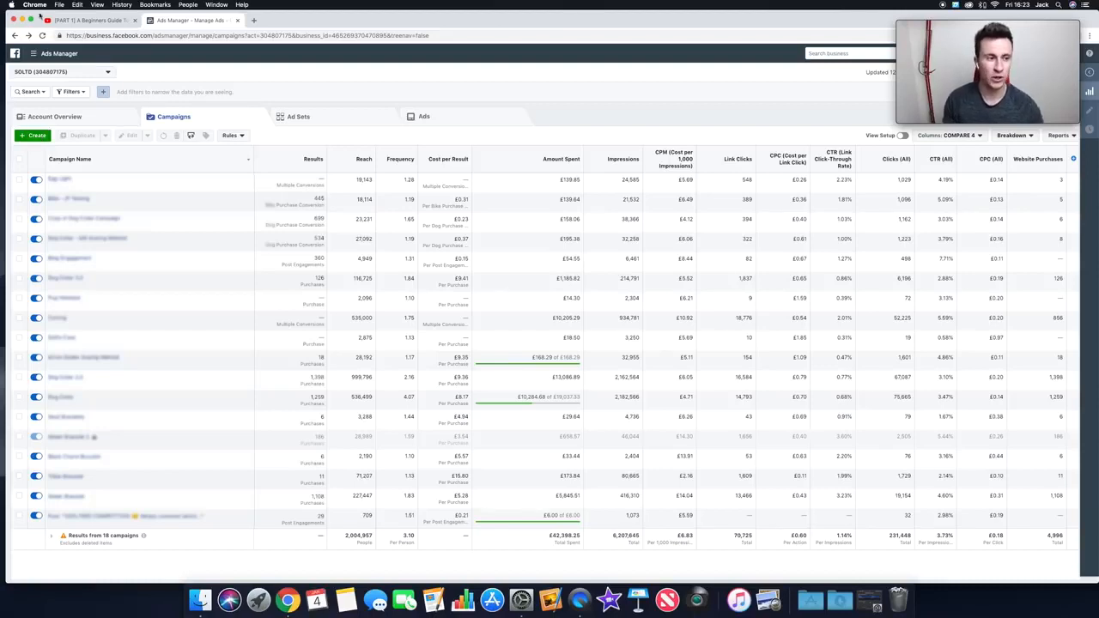
Step: Begin creating a new campaign and start over instead of continuing the saved draft
click(52, 53)
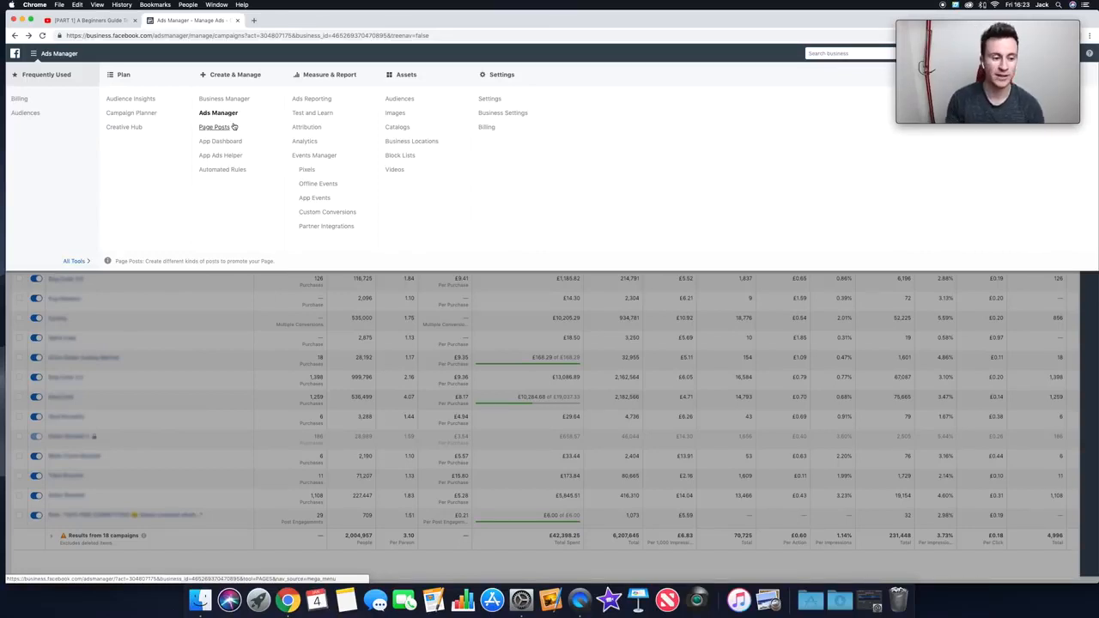
click(224, 309)
click(40, 138)
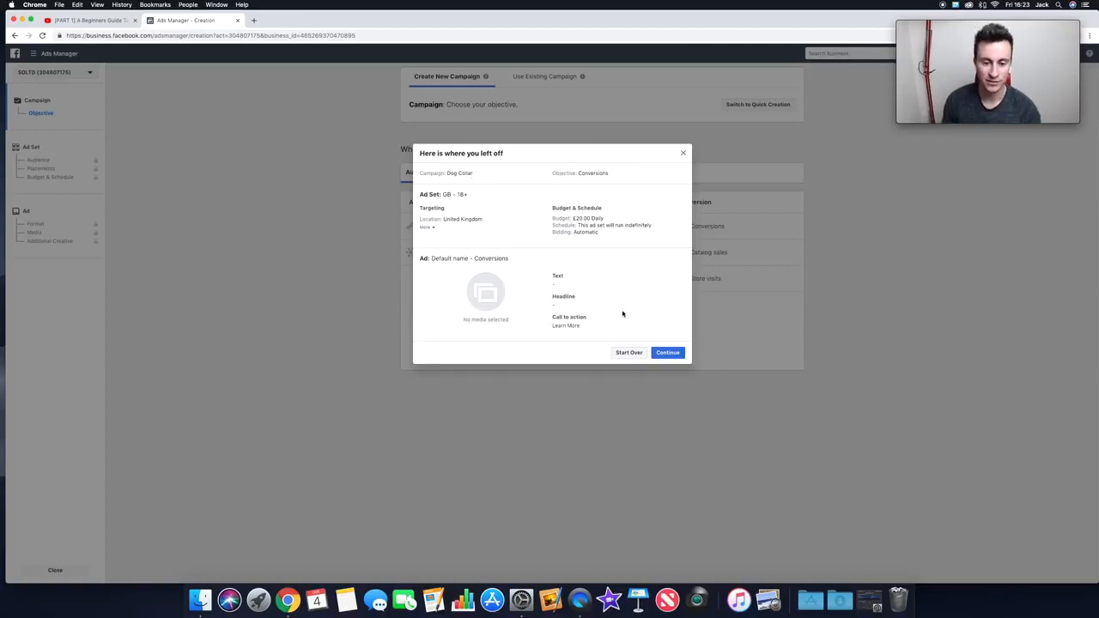
click(629, 352)
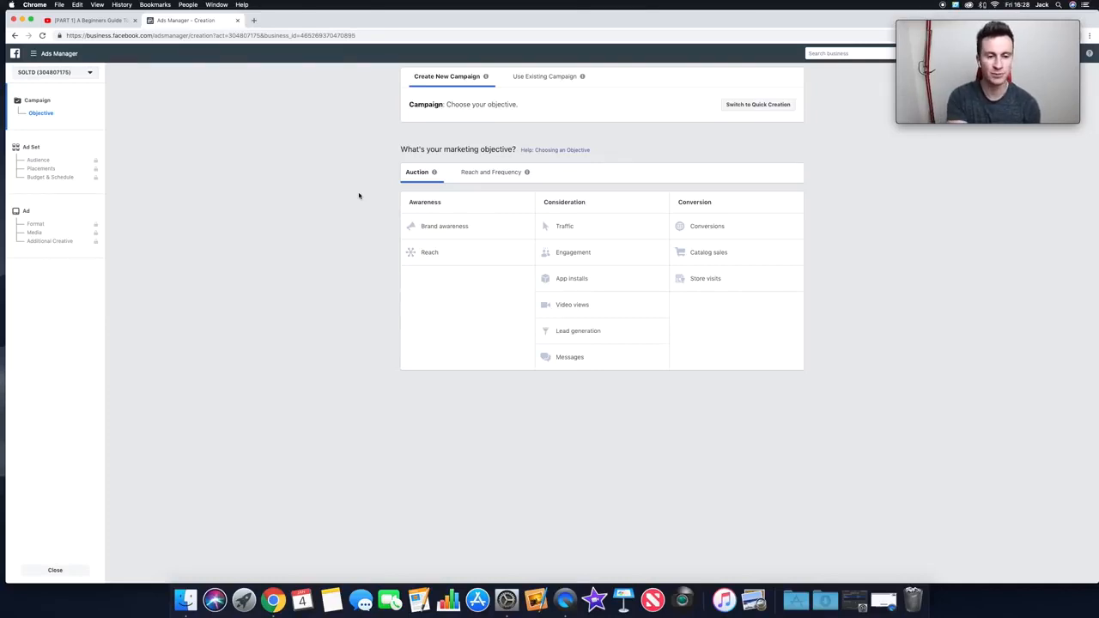
Step: Examine the explanations of the Reach and Frequency buying type and of the Brand awareness and Traffic objectives
mouse_move(526, 172)
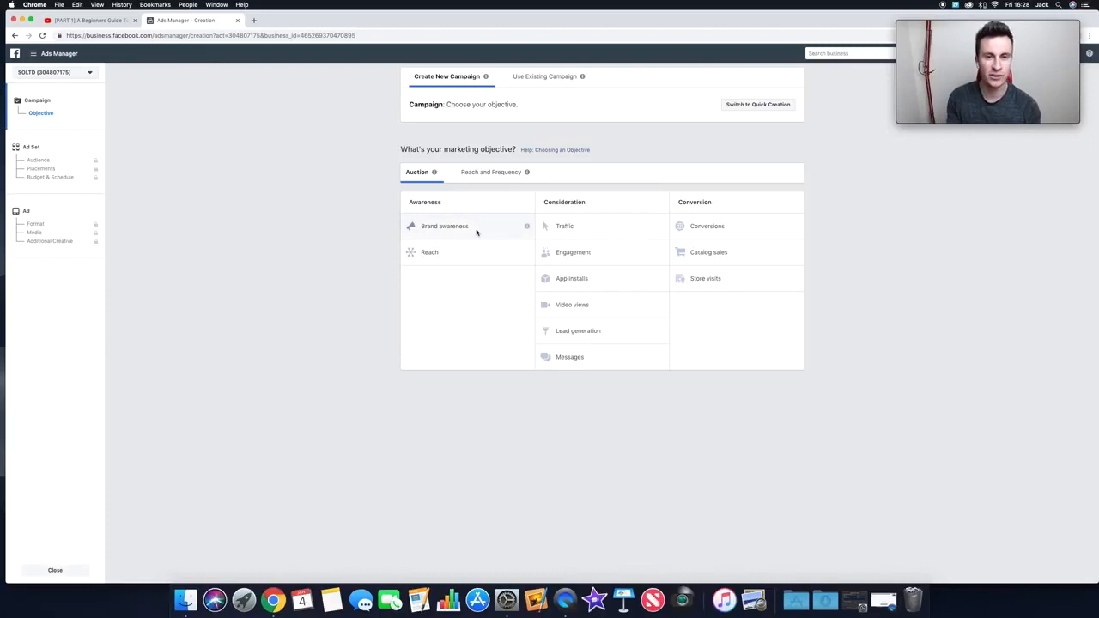
mouse_move(526, 227)
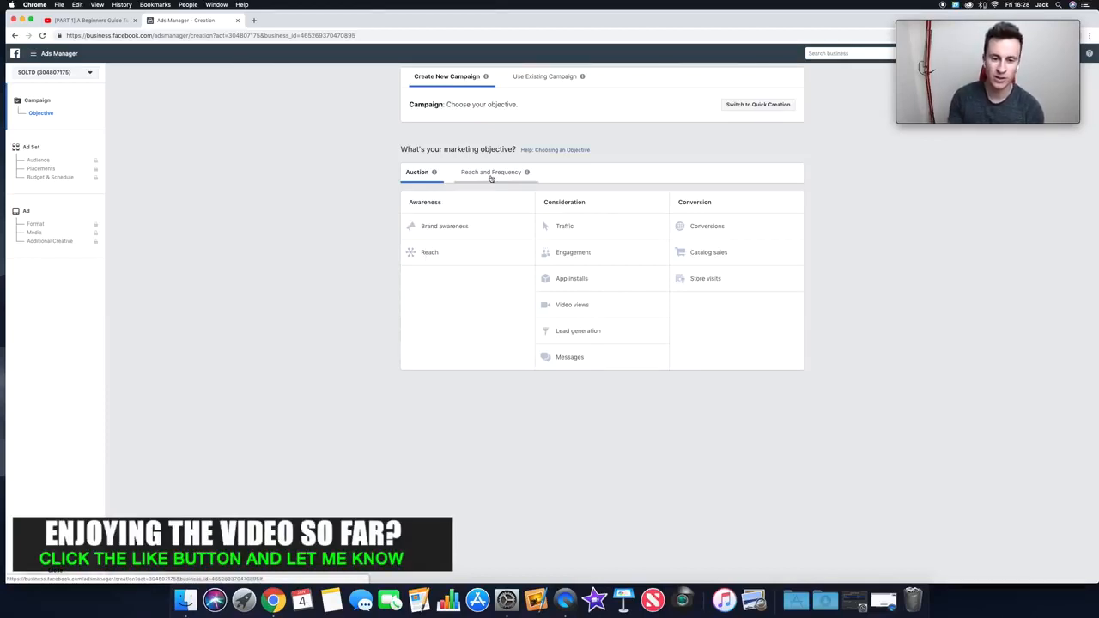
mouse_move(528, 173)
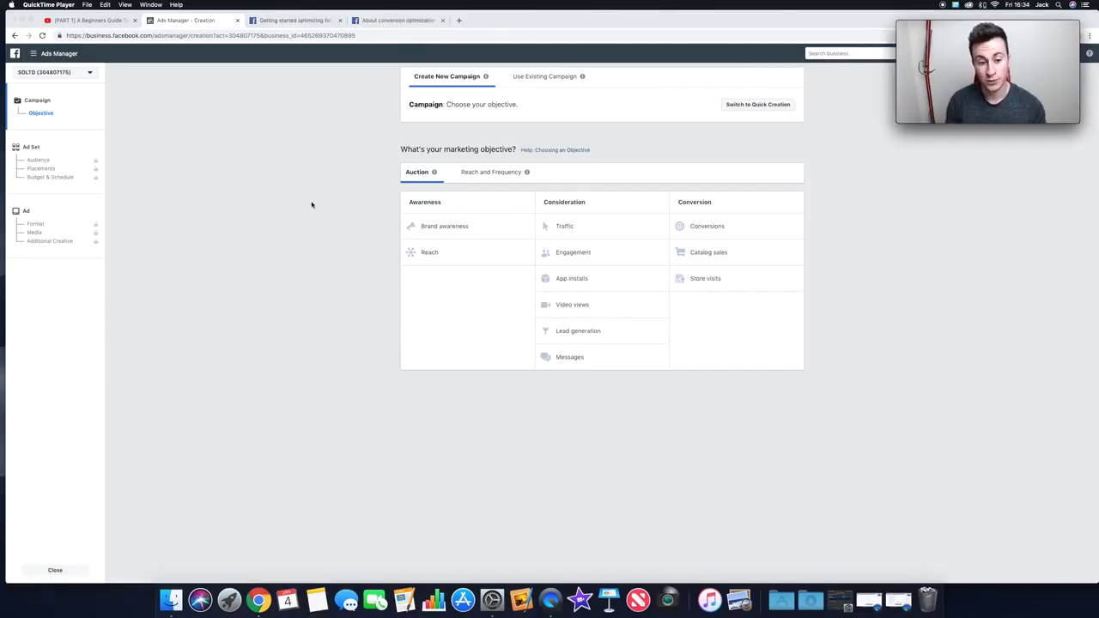
click(816, 192)
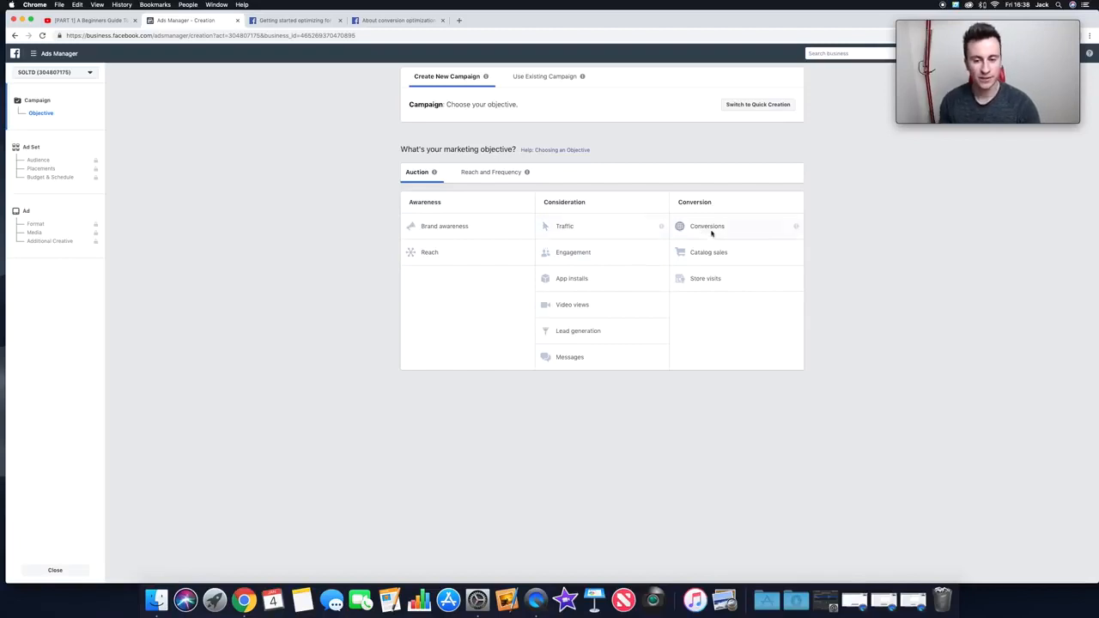
mouse_move(623, 239)
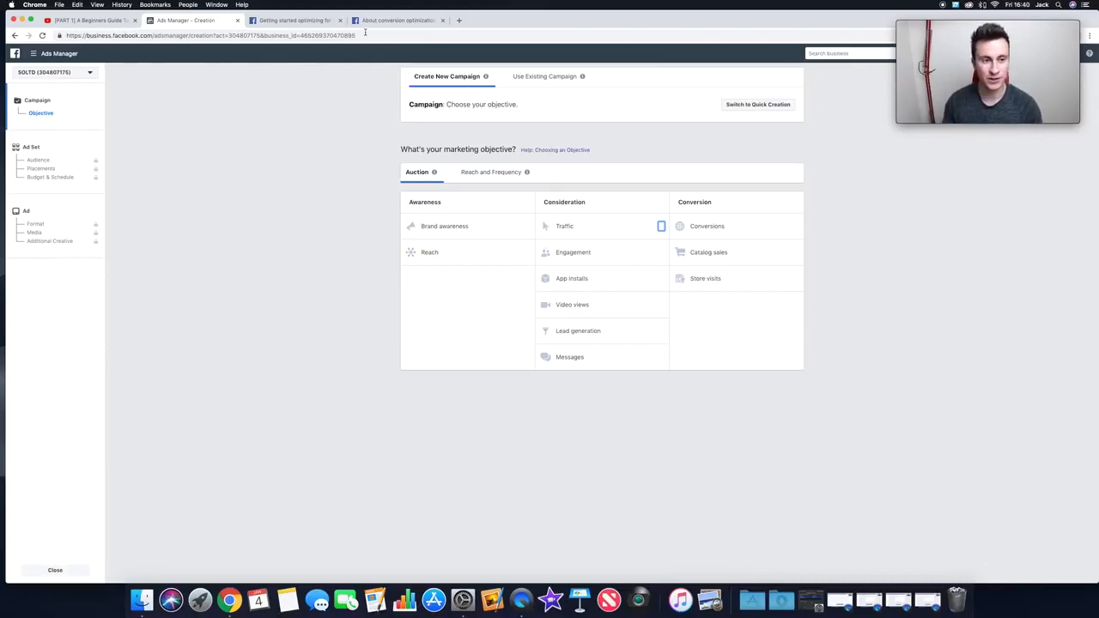
Step: Read the help articles on choosing a conversion to optimize for and on pixel event benchmarks, returning to the campaign creation page
click(284, 24)
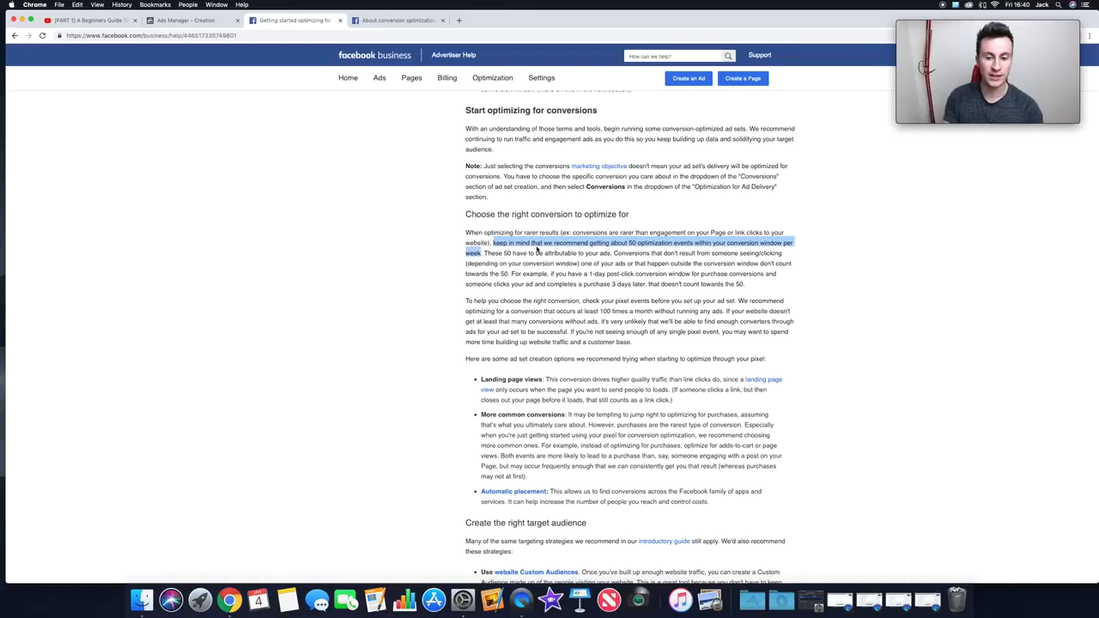
drag(549, 274, 564, 273)
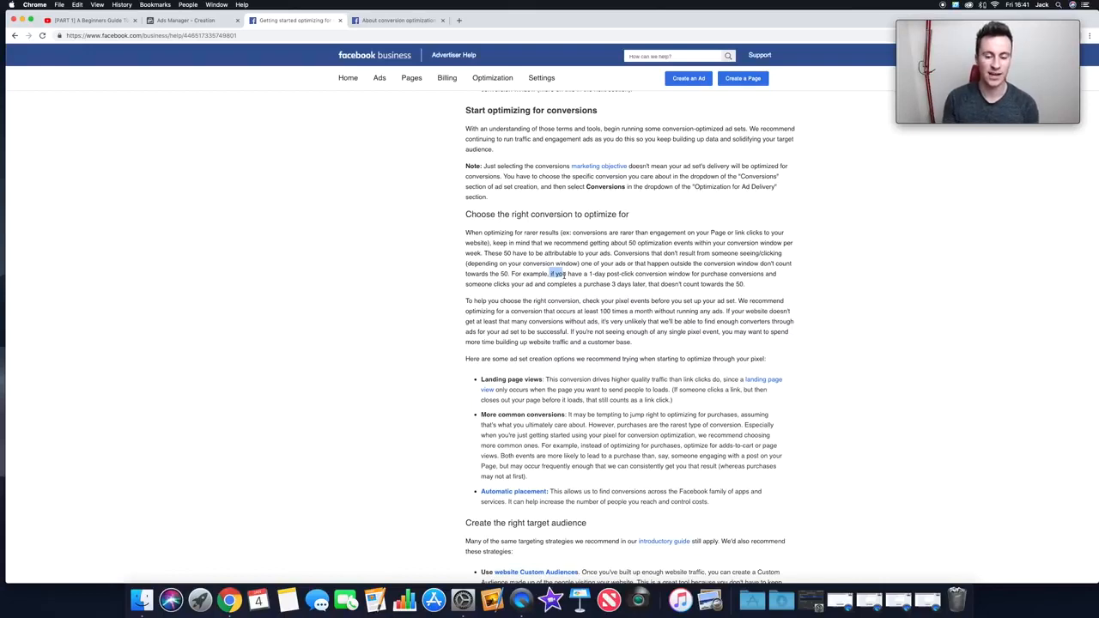
key(ctrl+Tab)
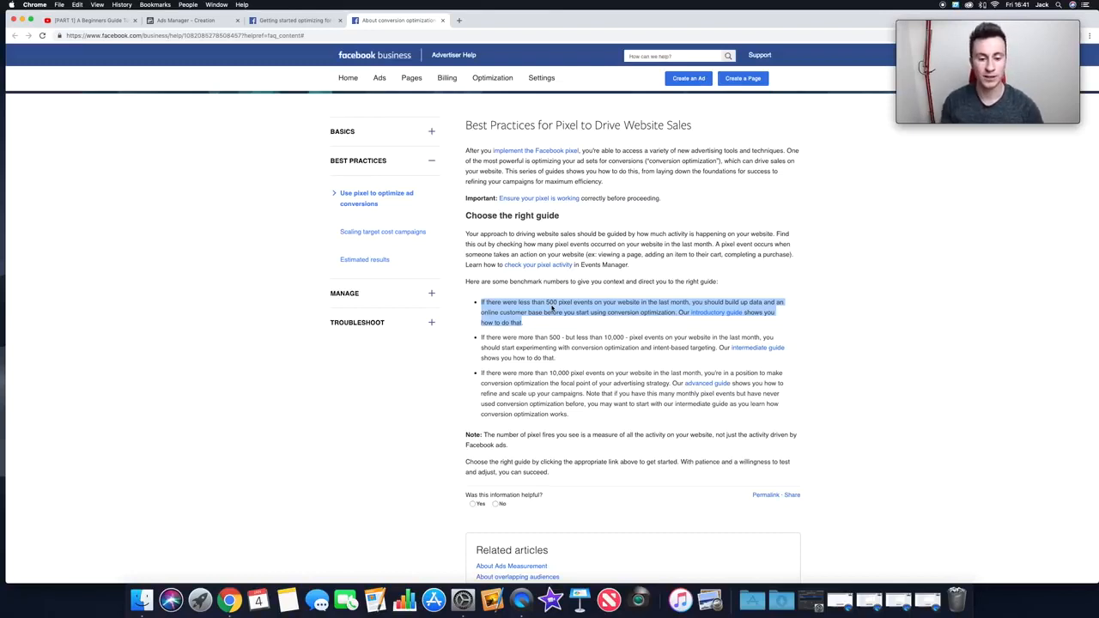
click(175, 21)
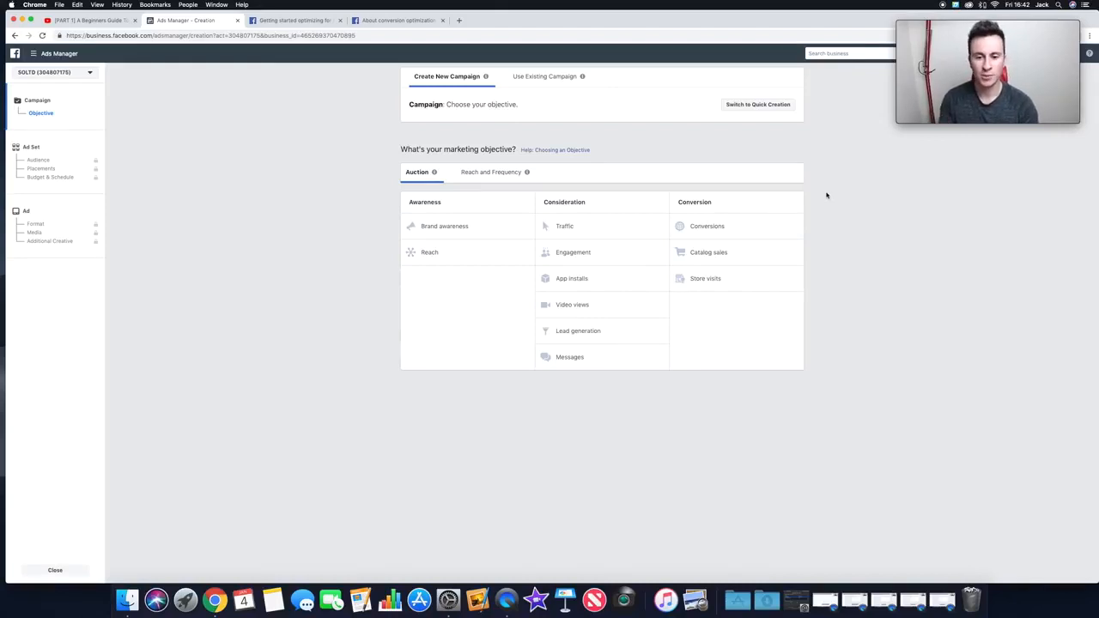
Step: Choose the Conversions objective, name the campaign "Bike Light" and continue to its ad set settings
click(741, 225)
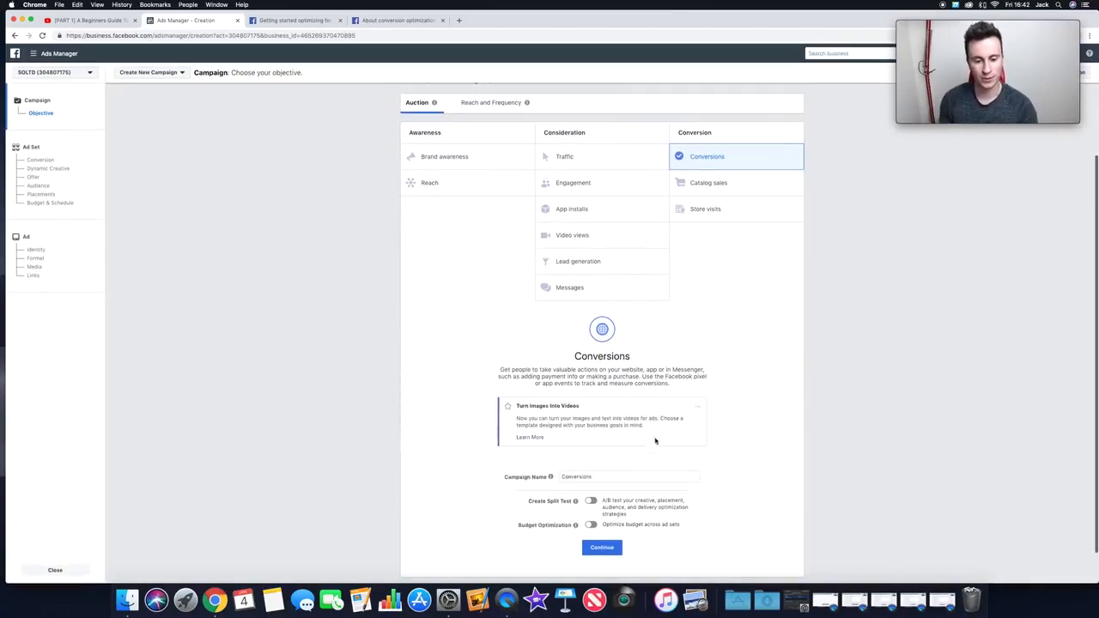
scroll(631, 459, down, 1)
click(601, 435)
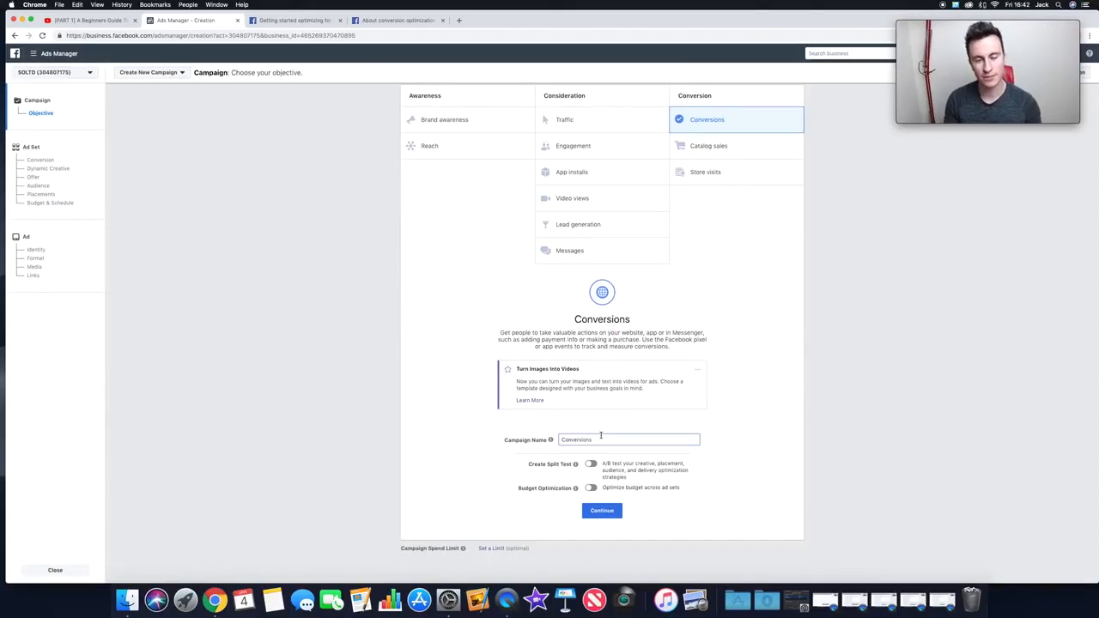
double_click(602, 435)
key(BackSpace)
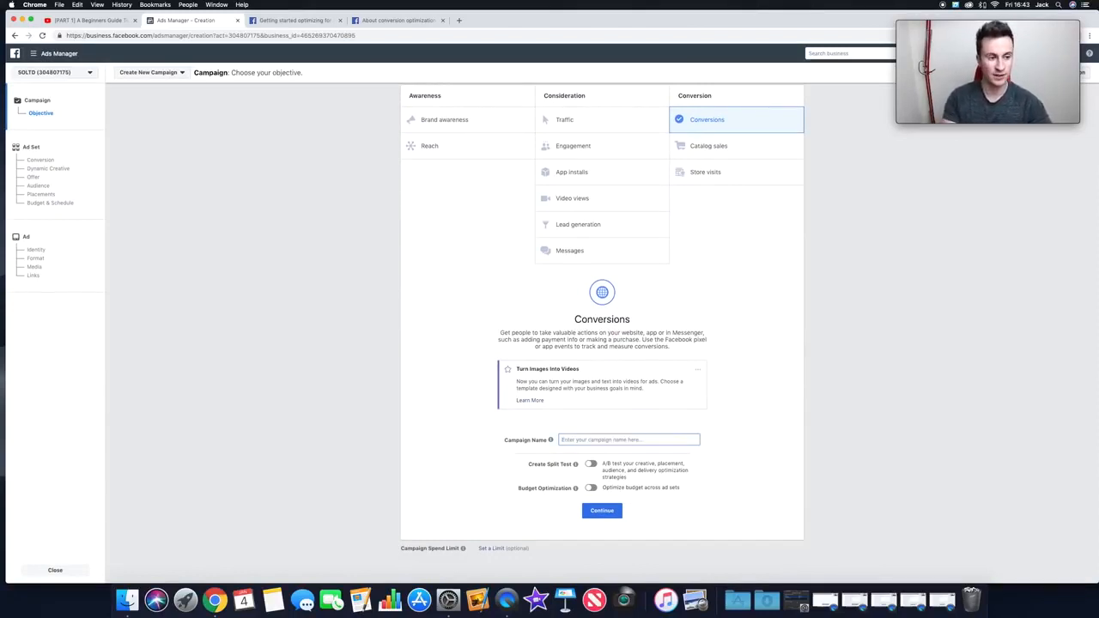
text(Bike Light)
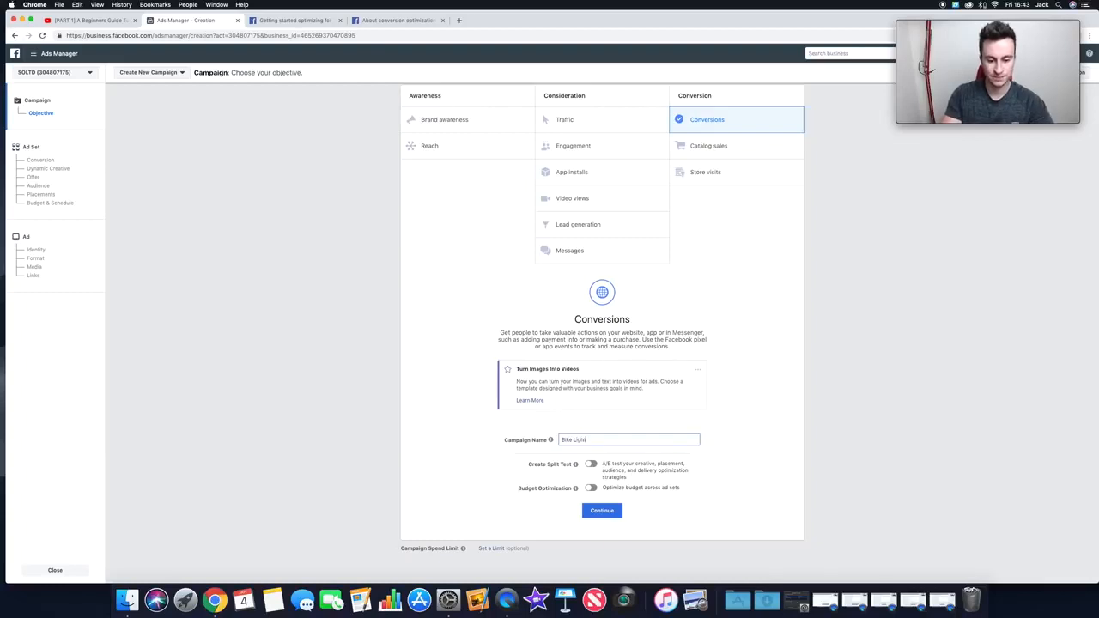
click(783, 426)
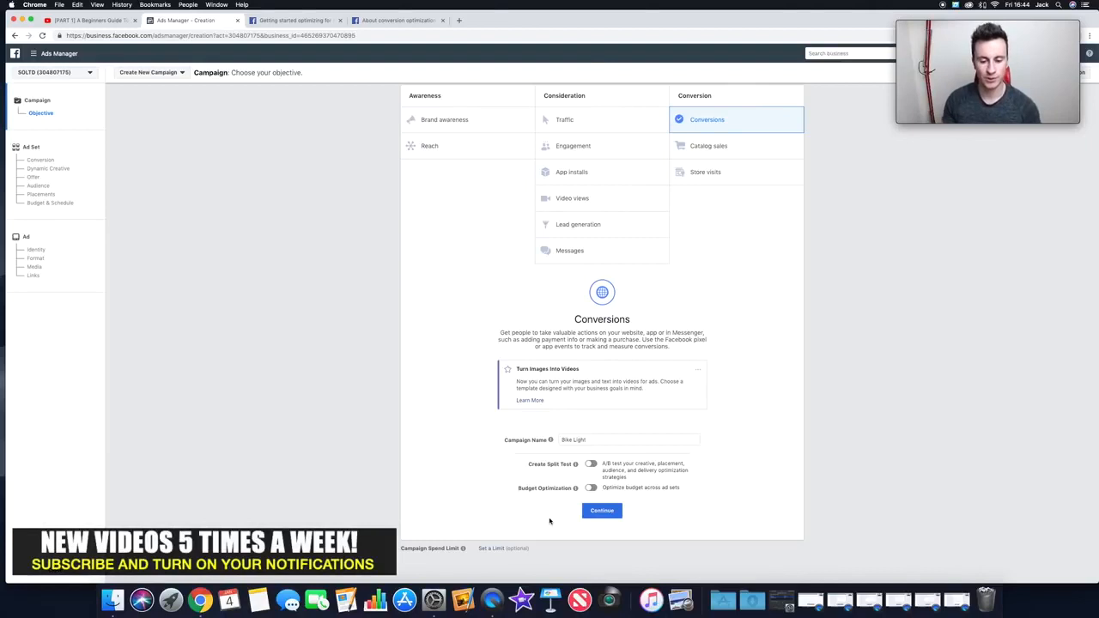
click(604, 511)
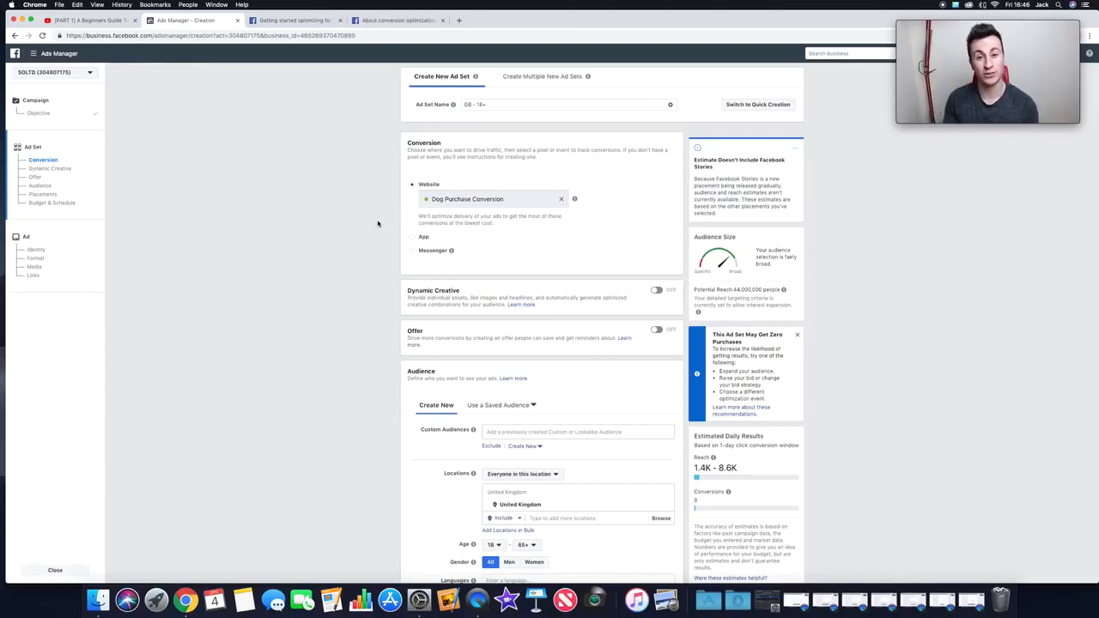
Step: Examine the ad set's conversion event, dynamic creative, offer and audience settings
scroll(381, 143, down, 1)
scroll(379, 146, up, 1)
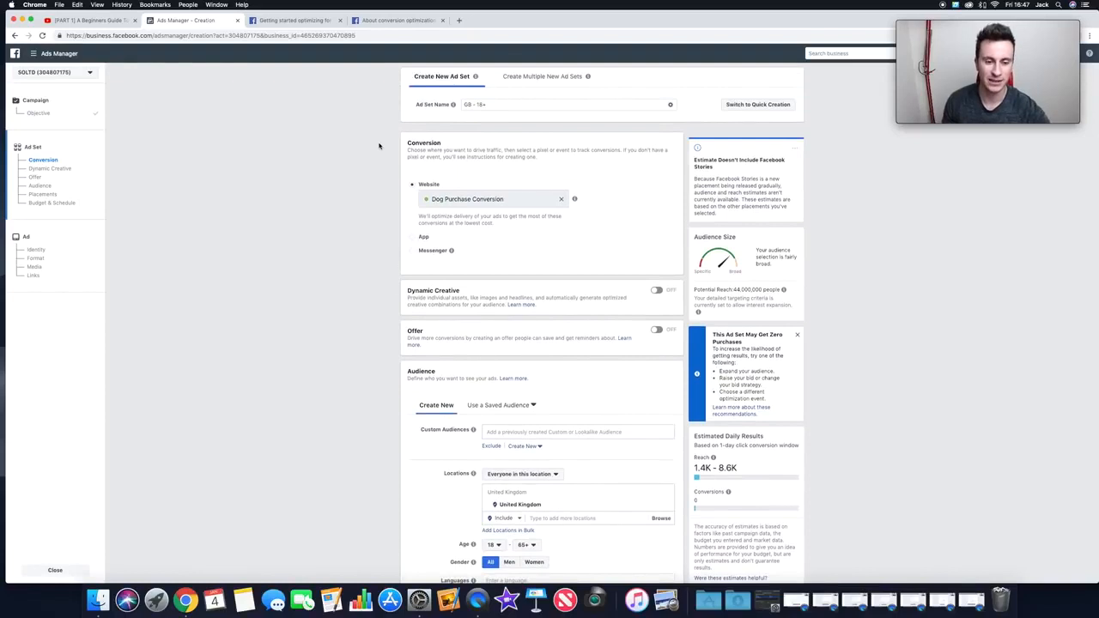
scroll(375, 139, down, 1)
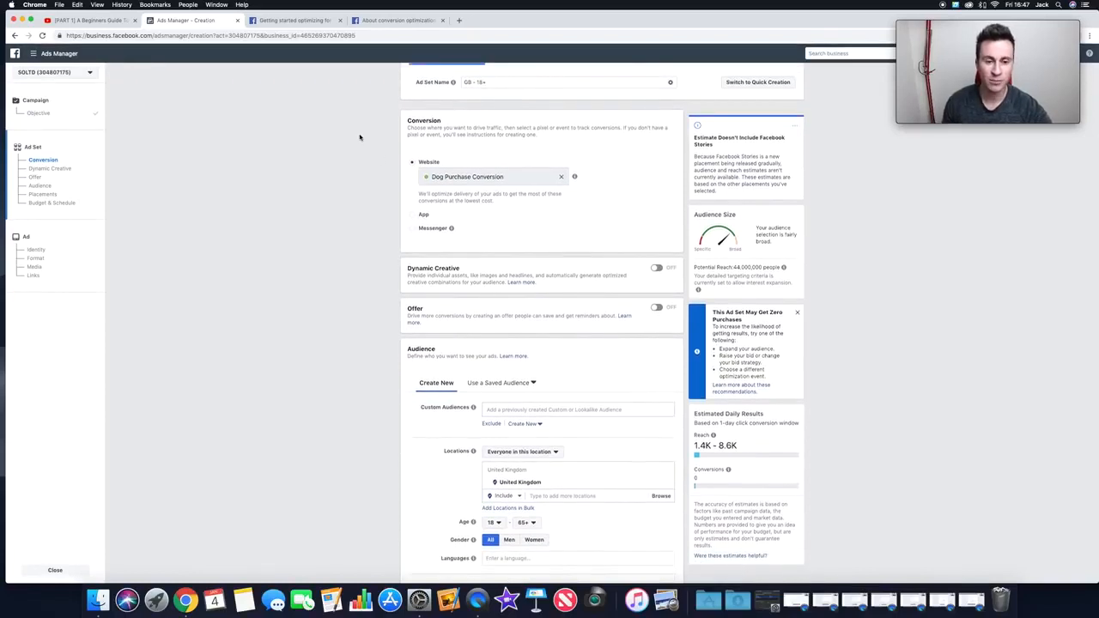
scroll(369, 137, down, 1)
scroll(636, 146, up, 1)
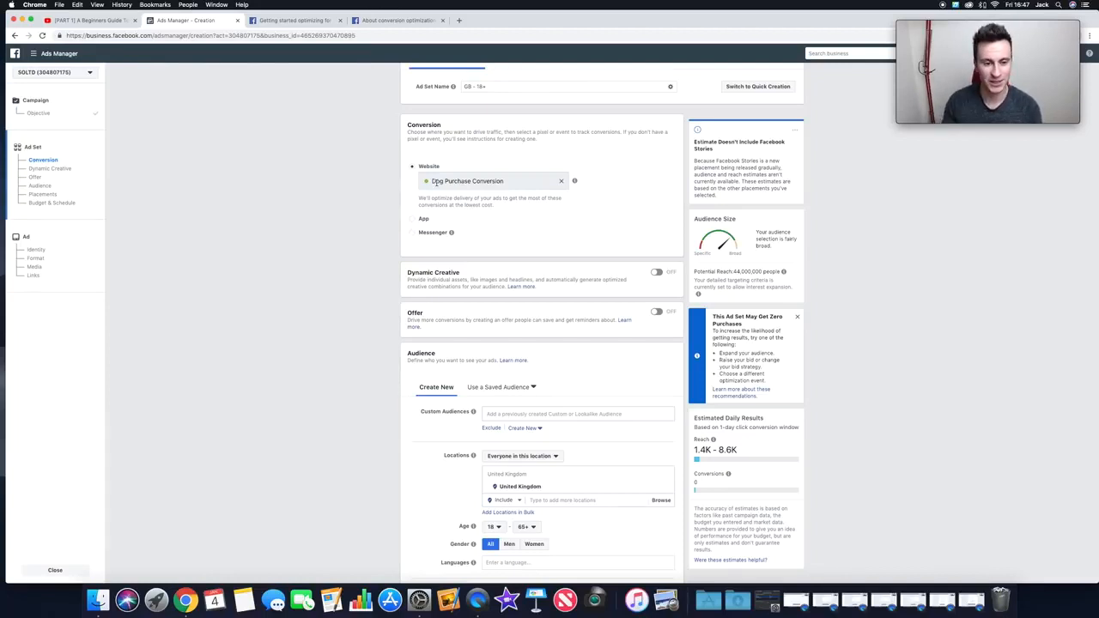
scroll(631, 152, down, 1)
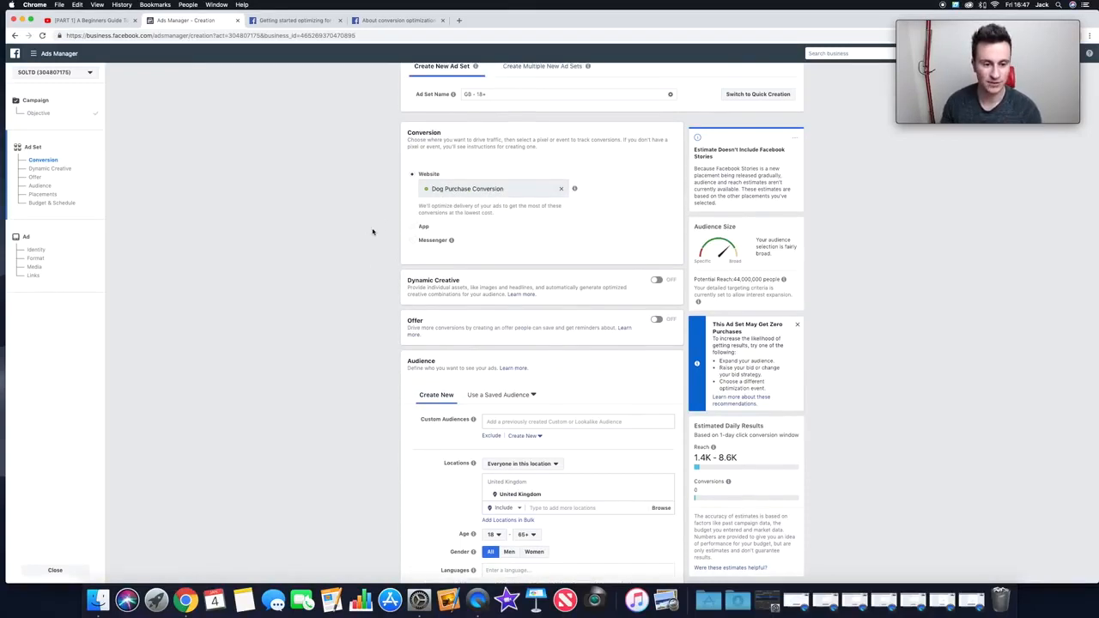
scroll(374, 230, down, 2)
scroll(608, 199, down, 2)
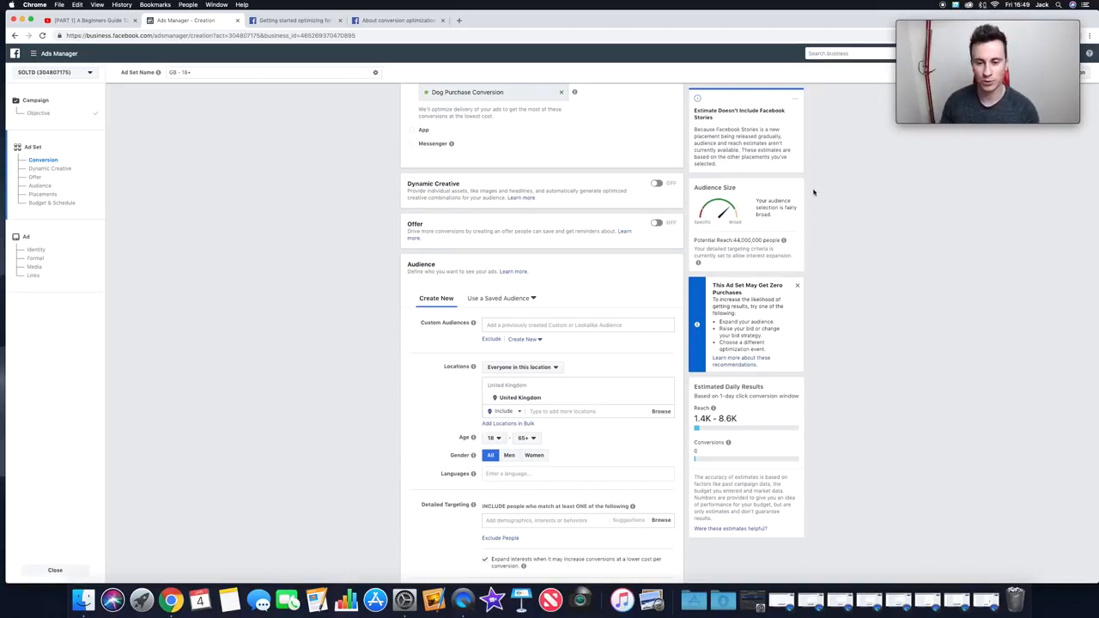
scroll(815, 190, down, 3)
scroll(812, 184, up, 1)
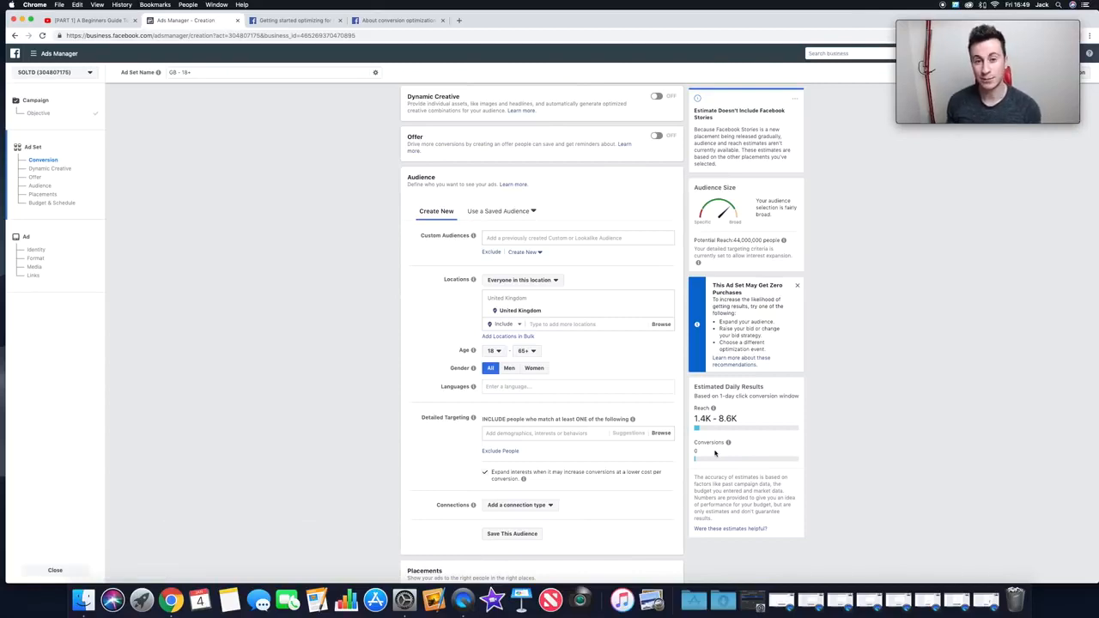
scroll(361, 311, down, 1)
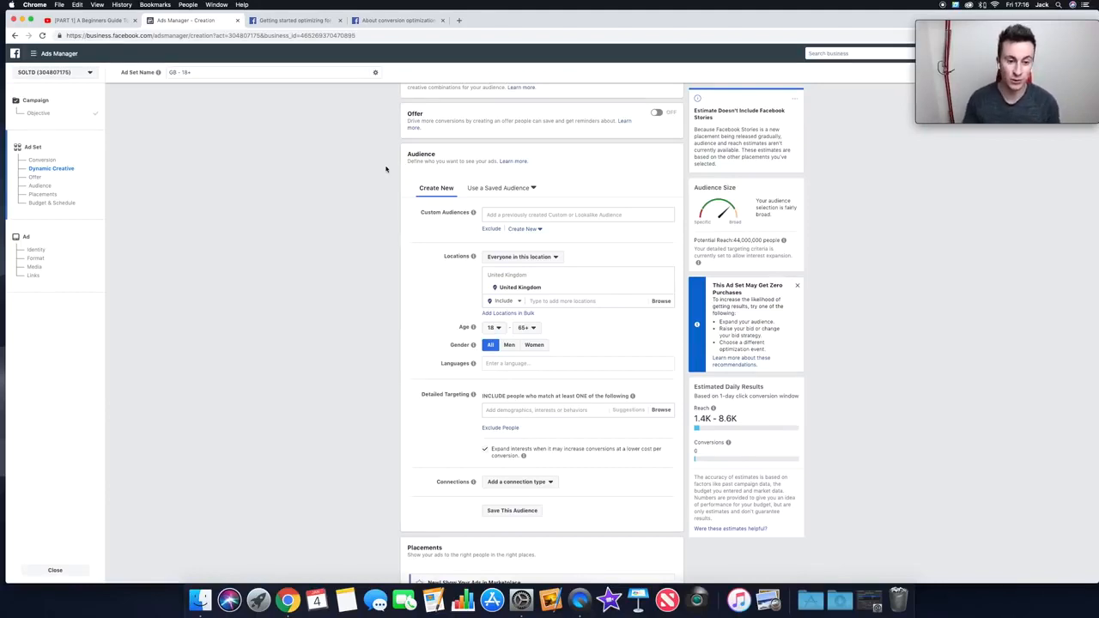
Step: Limit the ad set's United Kingdom location targeting to people who live in this location
scroll(382, 173, down, 2)
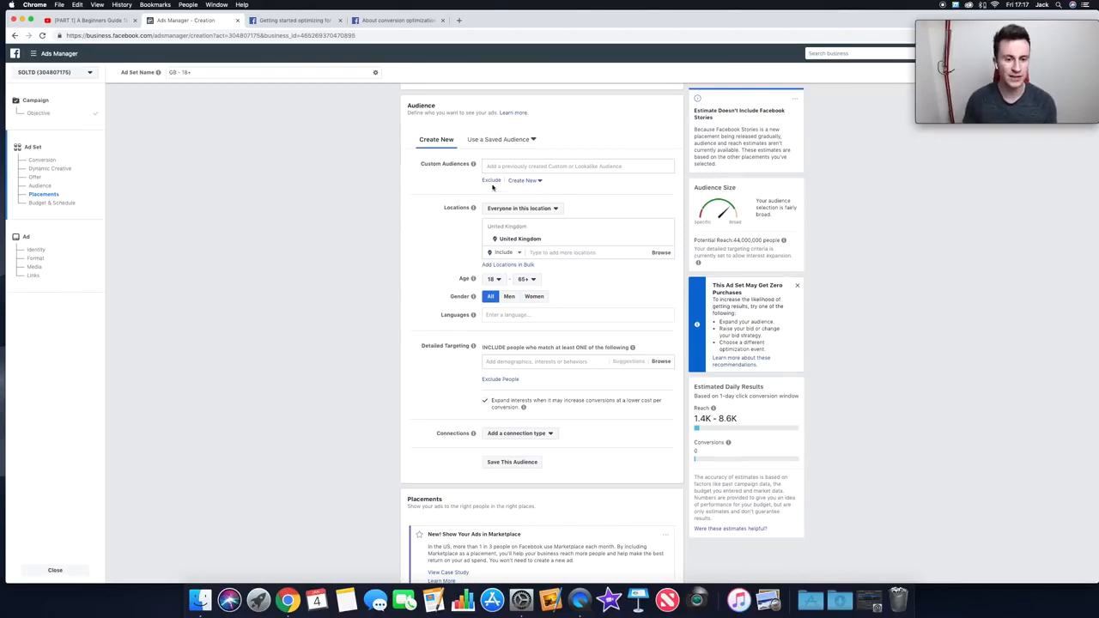
scroll(425, 197, down, 2)
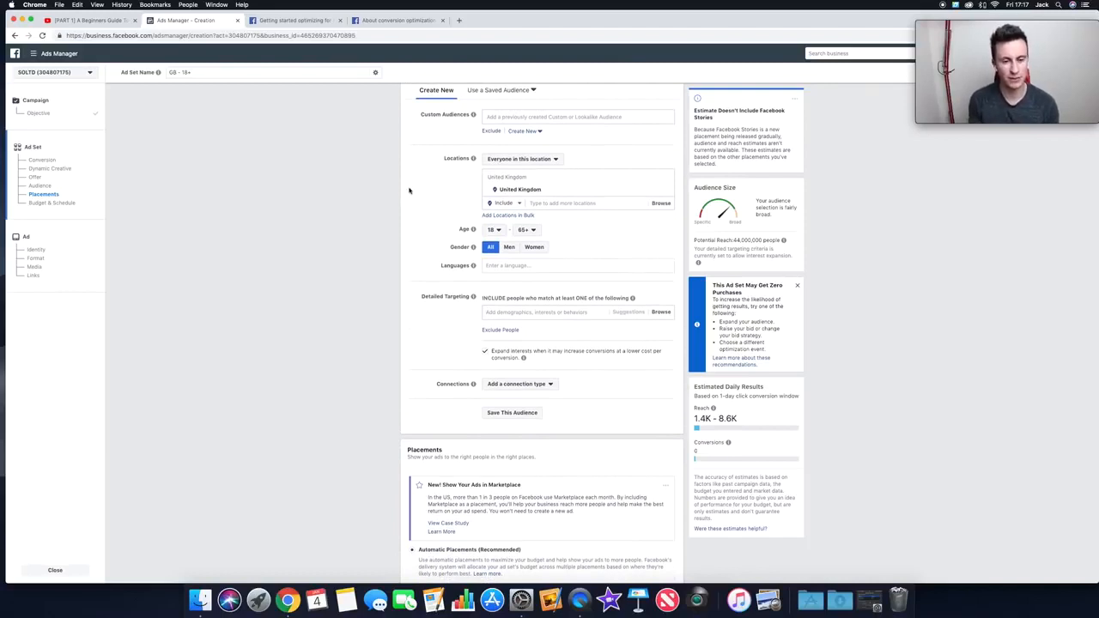
click(554, 160)
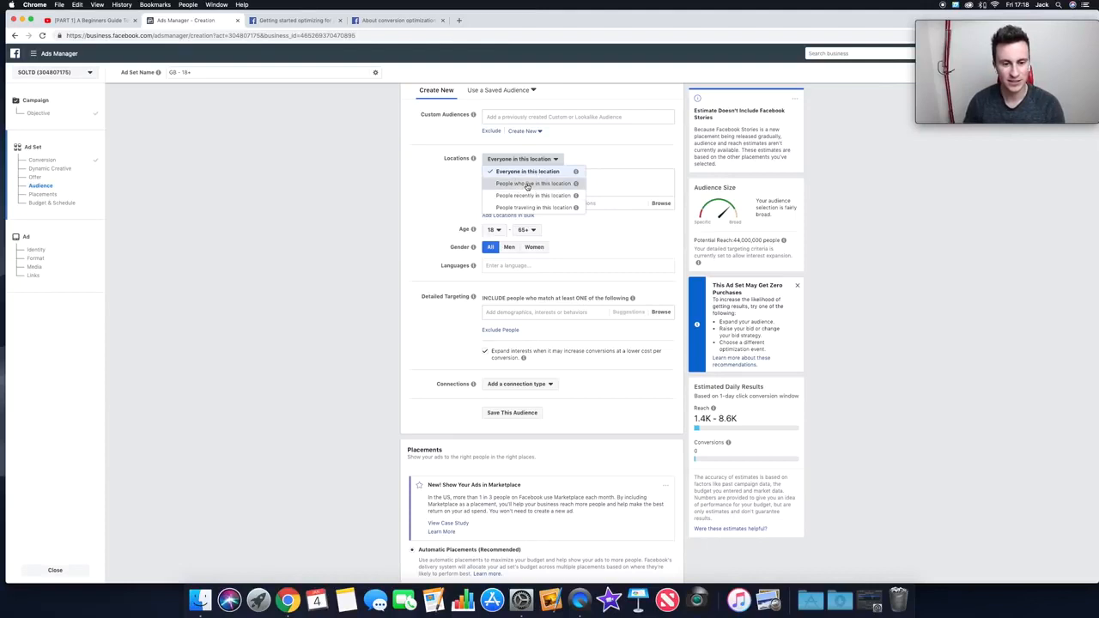
click(528, 184)
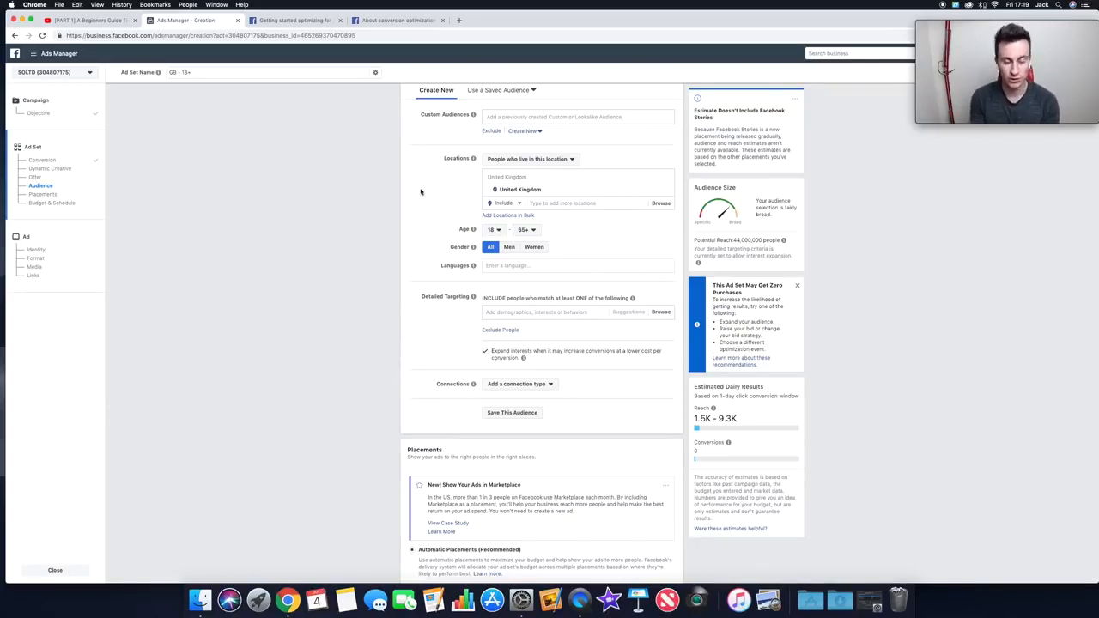
Step: Review the audience's minimum and maximum age options and the remaining targeting and placement settings
click(495, 230)
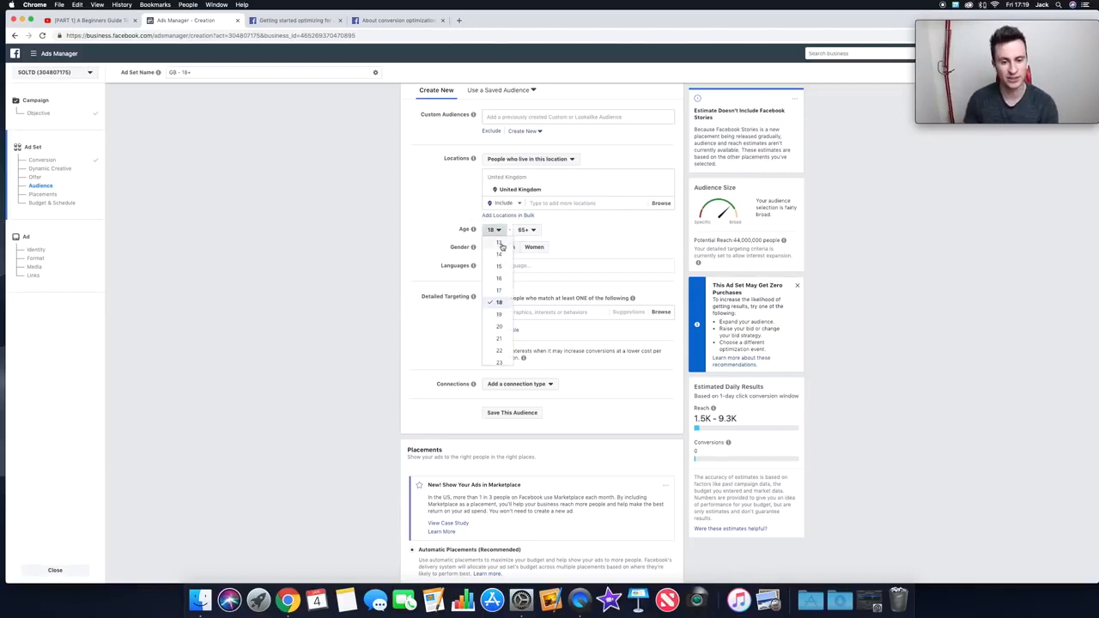
click(419, 232)
click(533, 230)
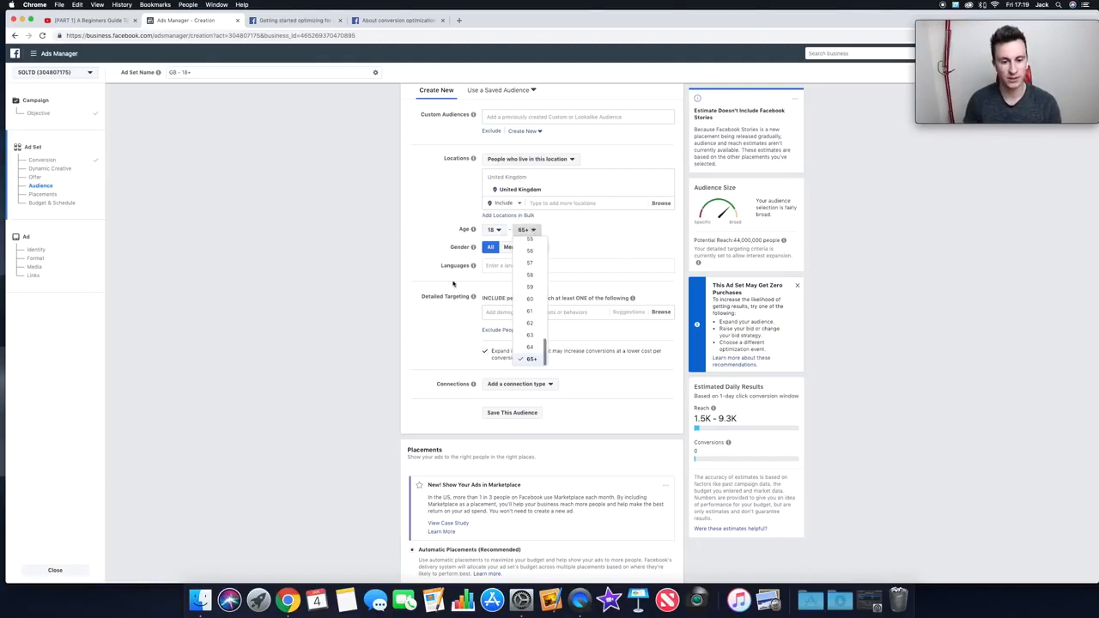
click(420, 230)
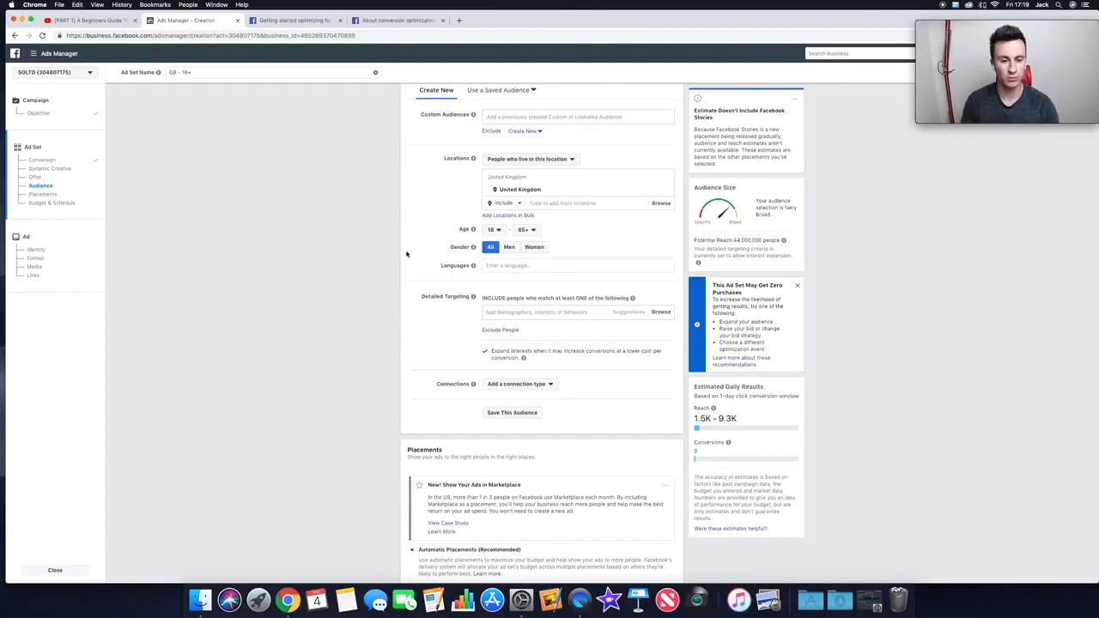
scroll(418, 271, down, 2)
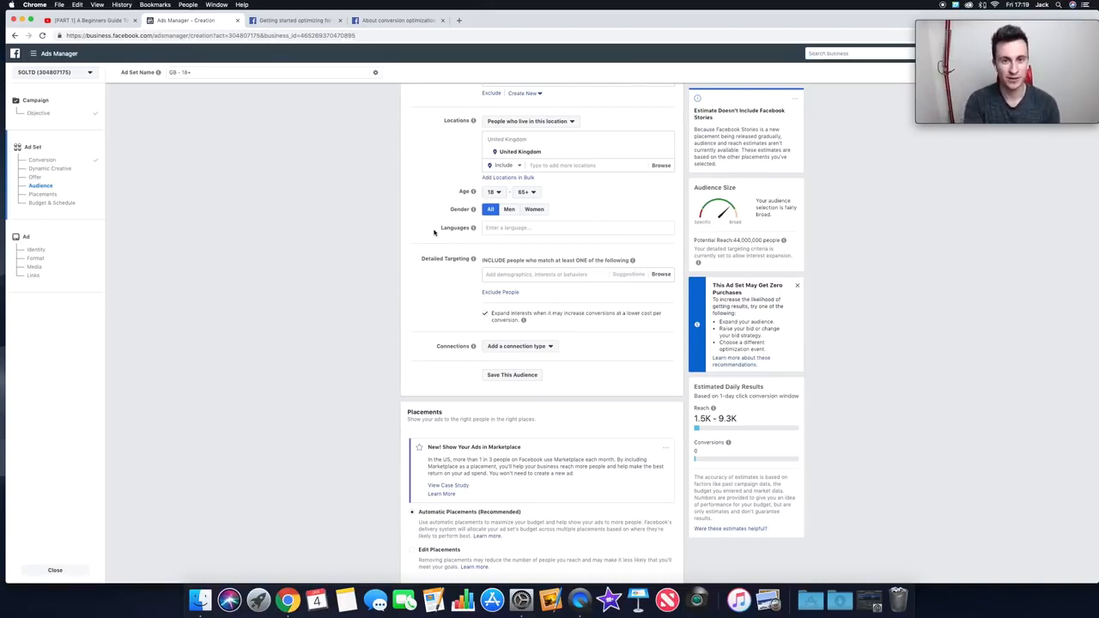
scroll(348, 227, down, 1)
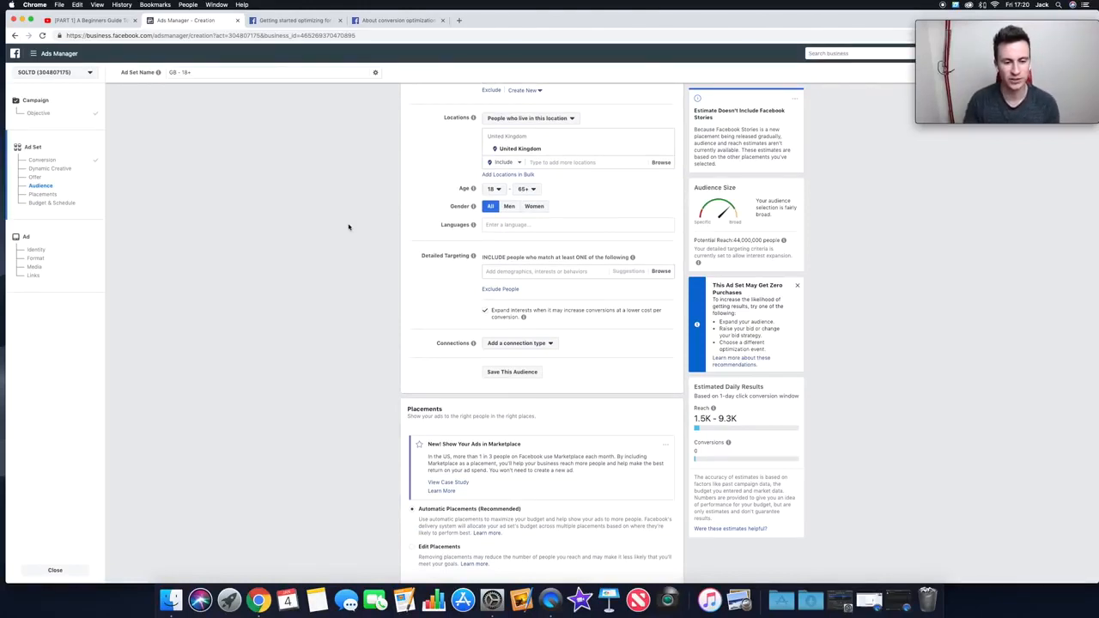
scroll(349, 232, down, 2)
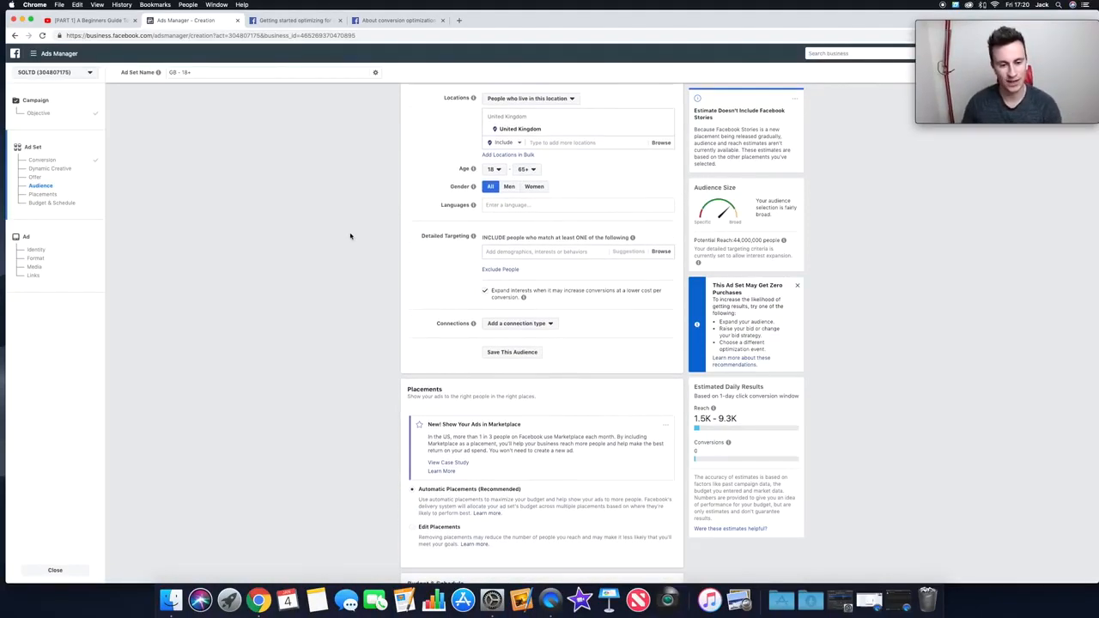
Step: Add the Dogs interest to the detailed targeting and turn off interest expansion
scroll(351, 236, down, 3)
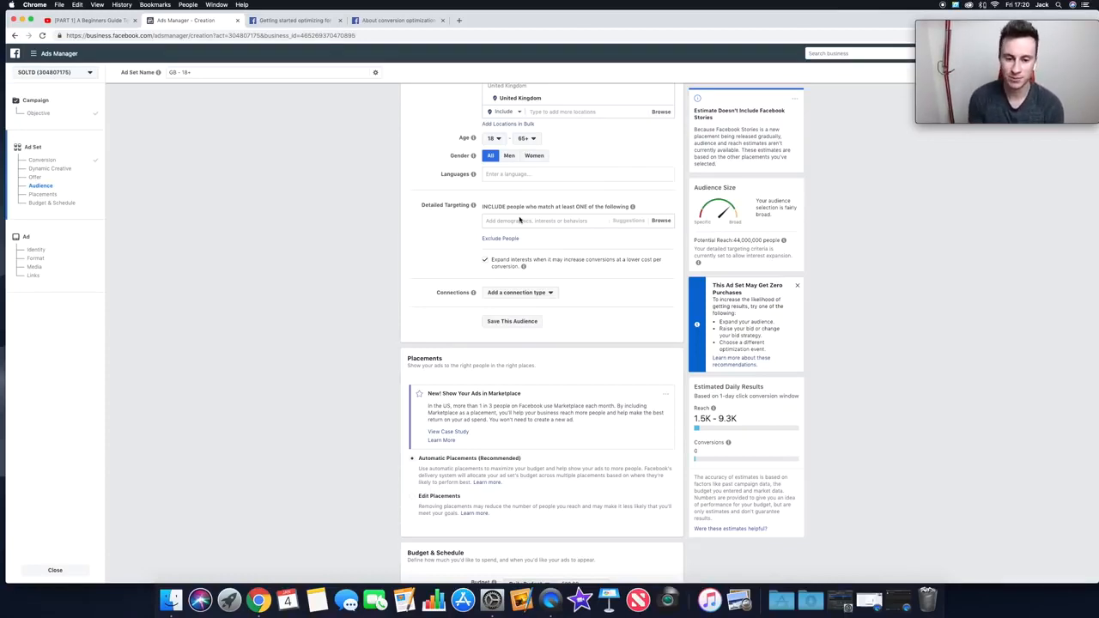
click(543, 222)
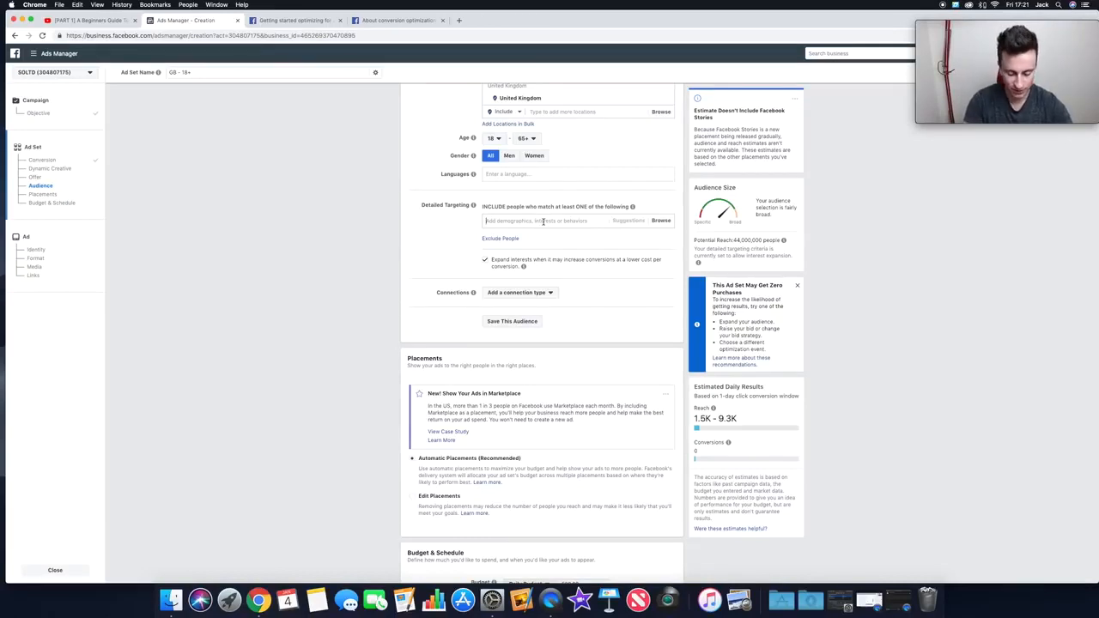
text(dogs)
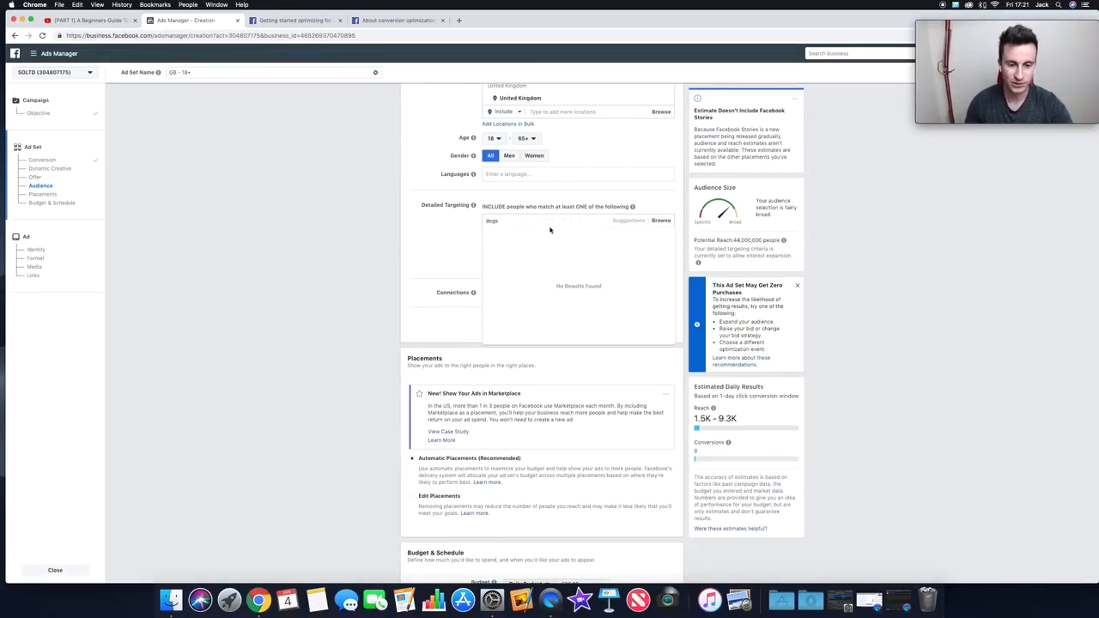
click(539, 240)
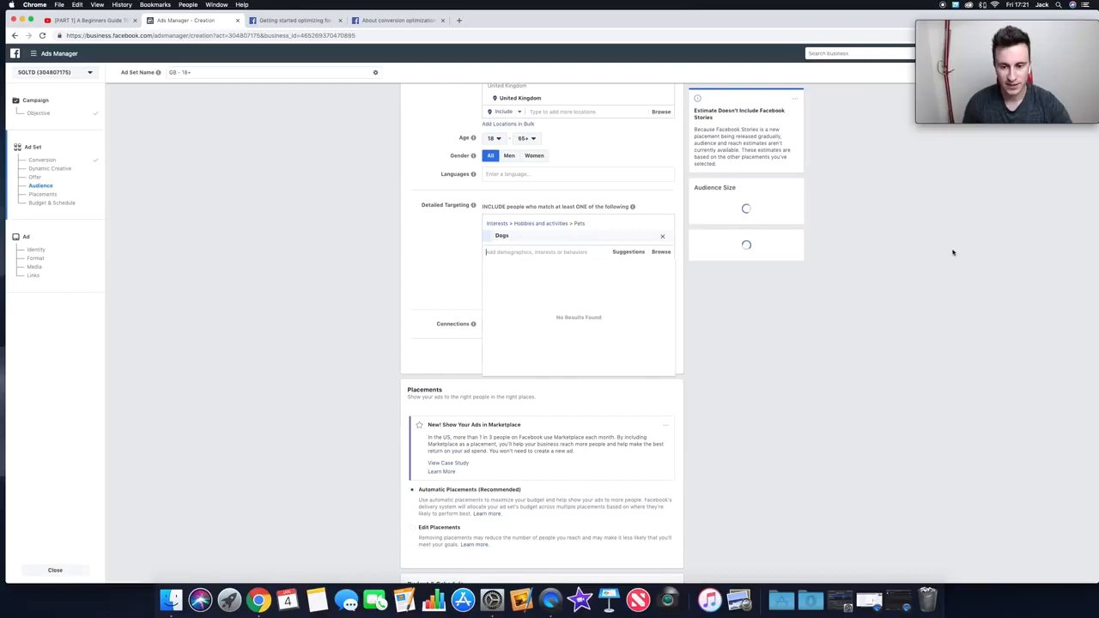
click(485, 292)
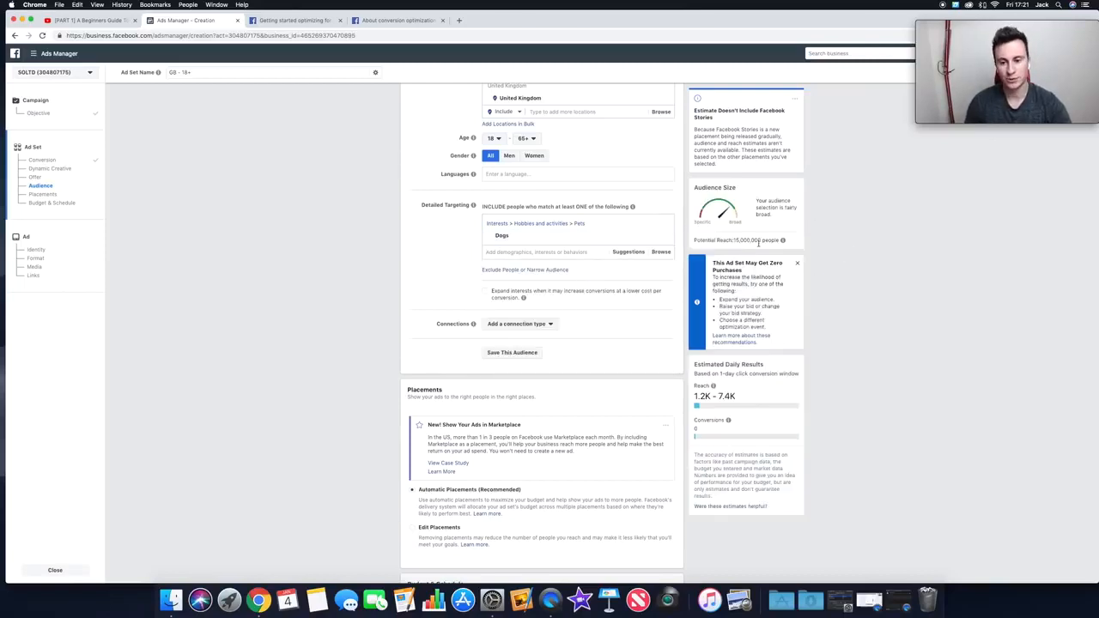
mouse_move(751, 393)
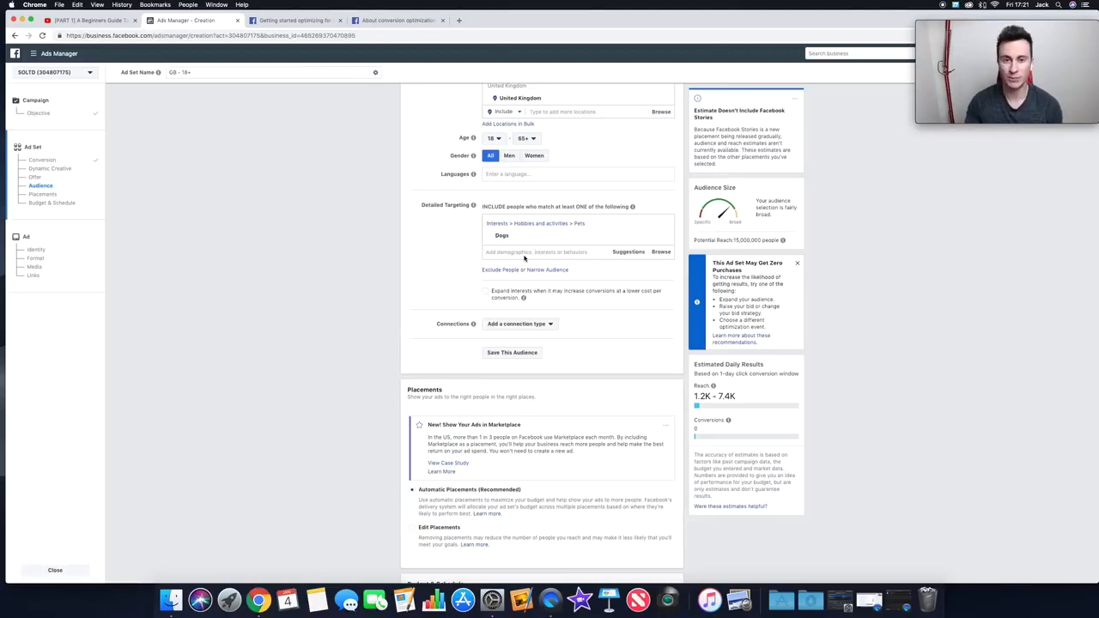
mouse_move(517, 240)
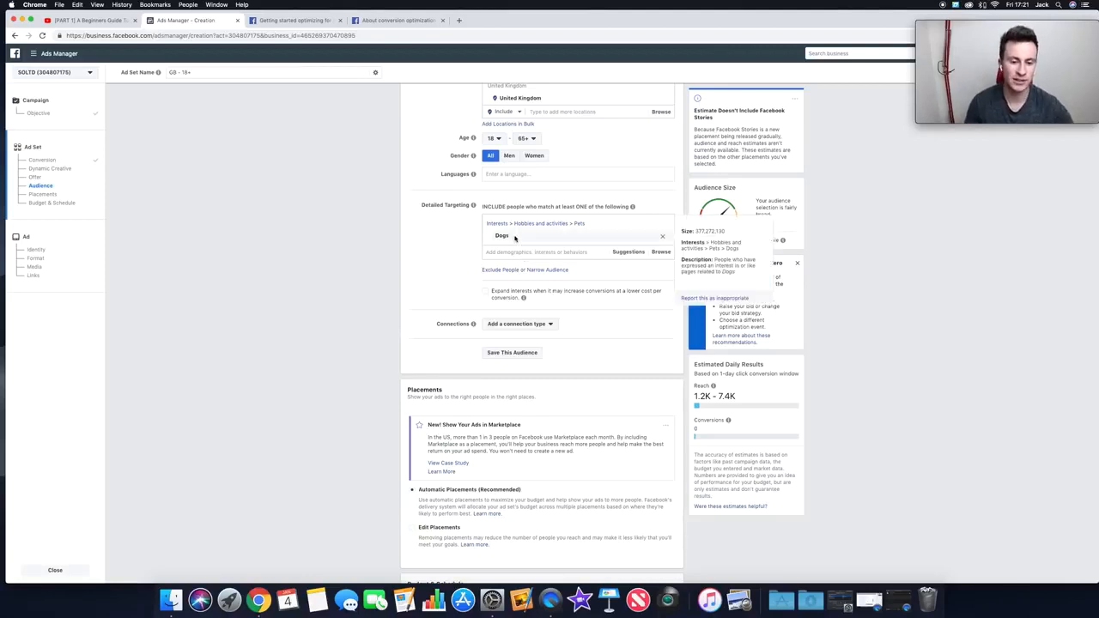
Step: Remove the Dogs interest from the detailed targeting and turn interest expansion back on
click(665, 239)
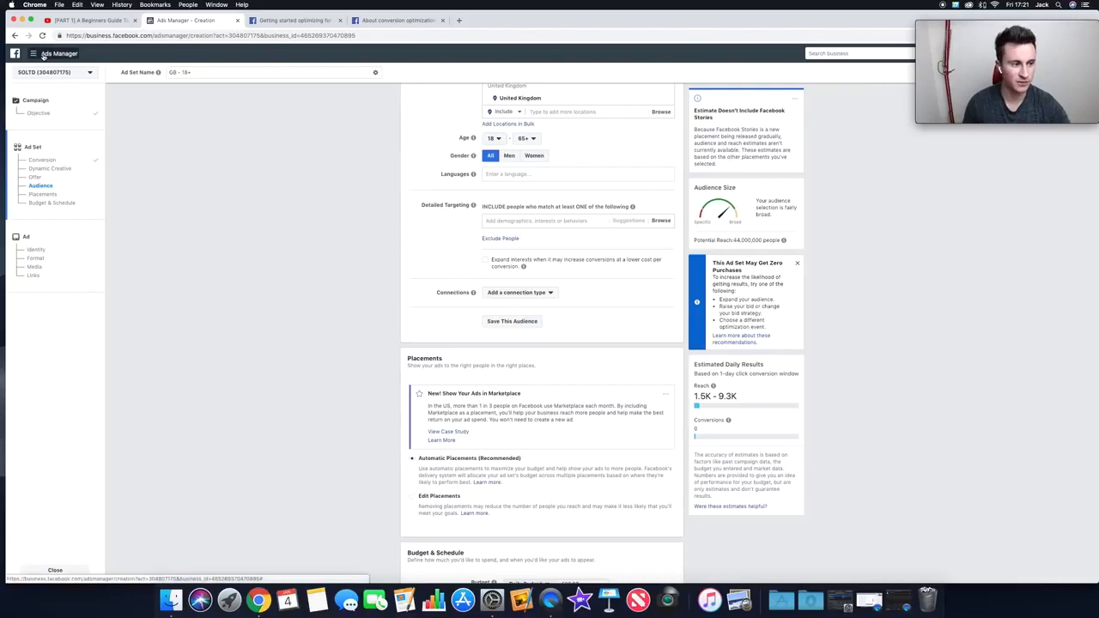
click(43, 55)
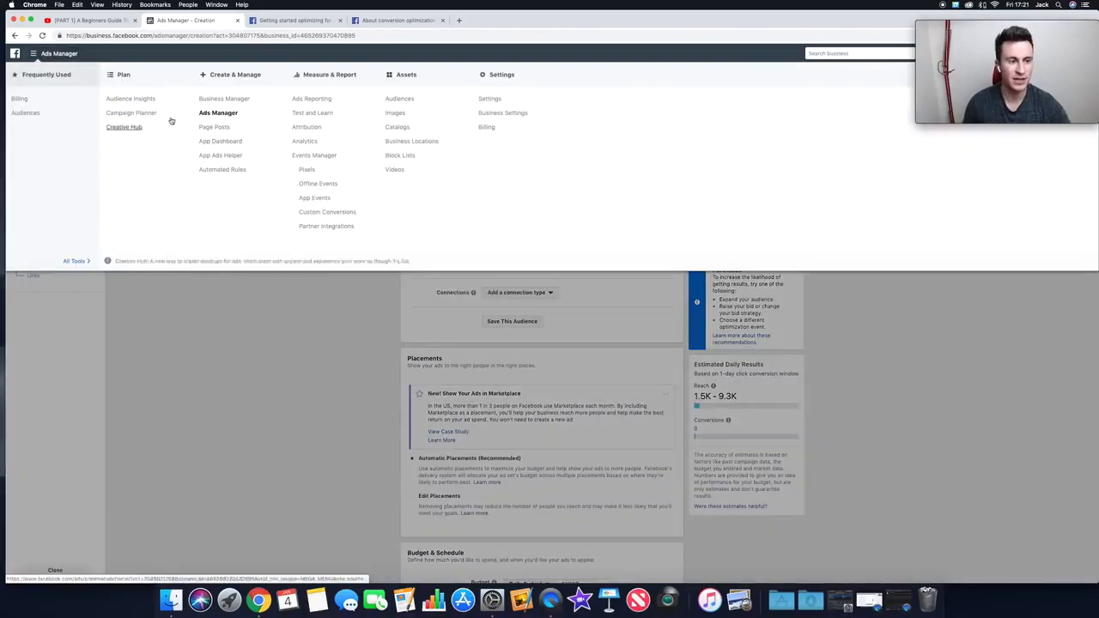
click(314, 361)
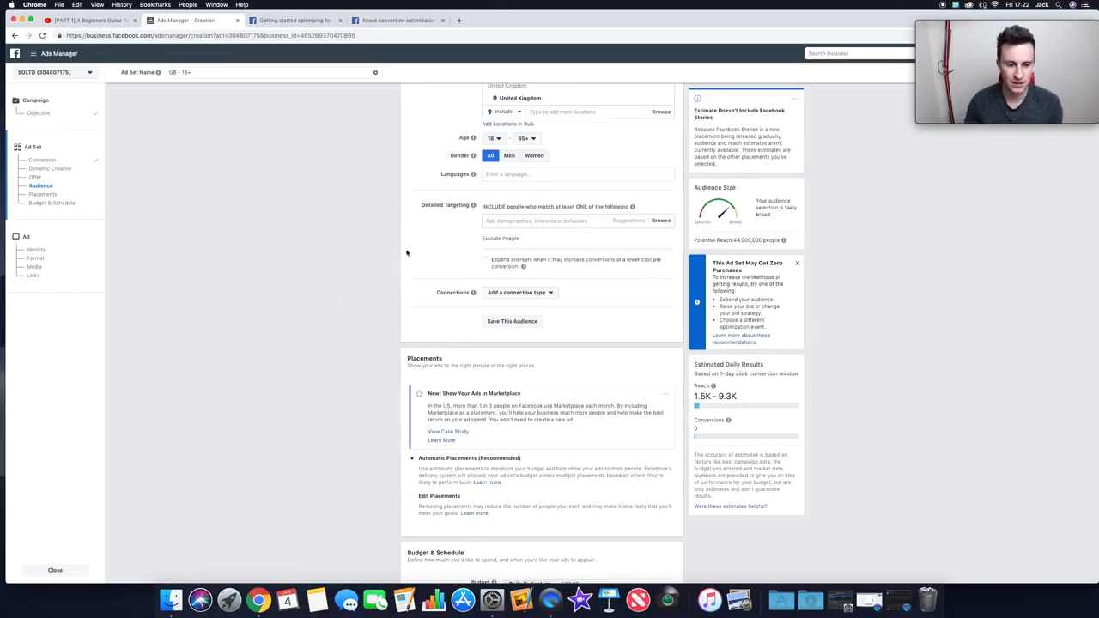
click(485, 261)
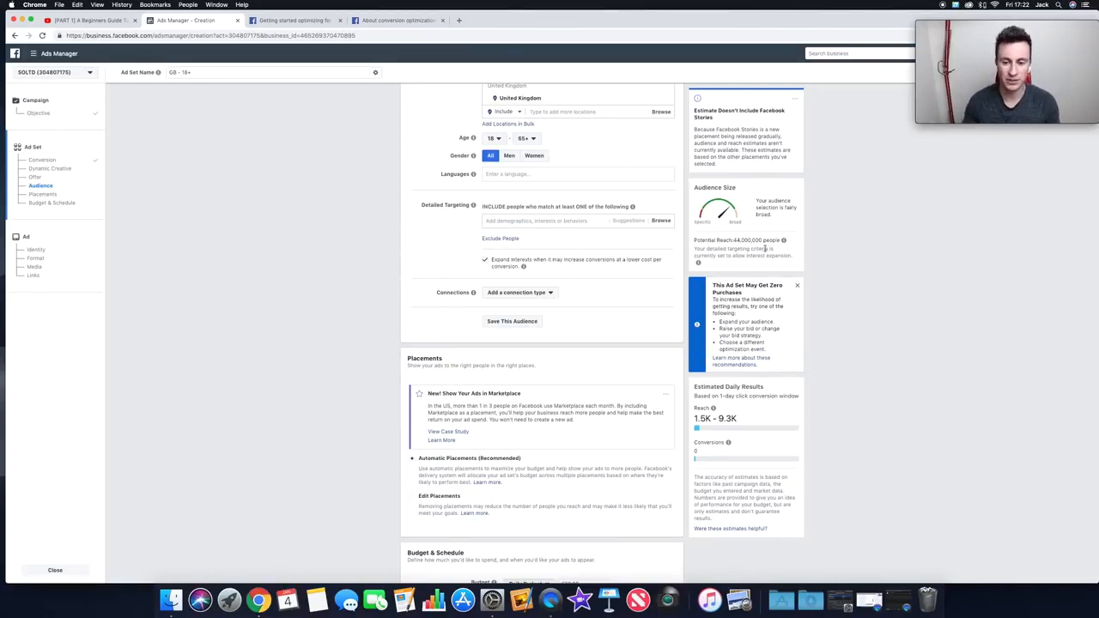
Step: Include people with the Dogs interest, under Hobbies and activities > Pets, in the detailed targeting
click(538, 220)
text(dogs)
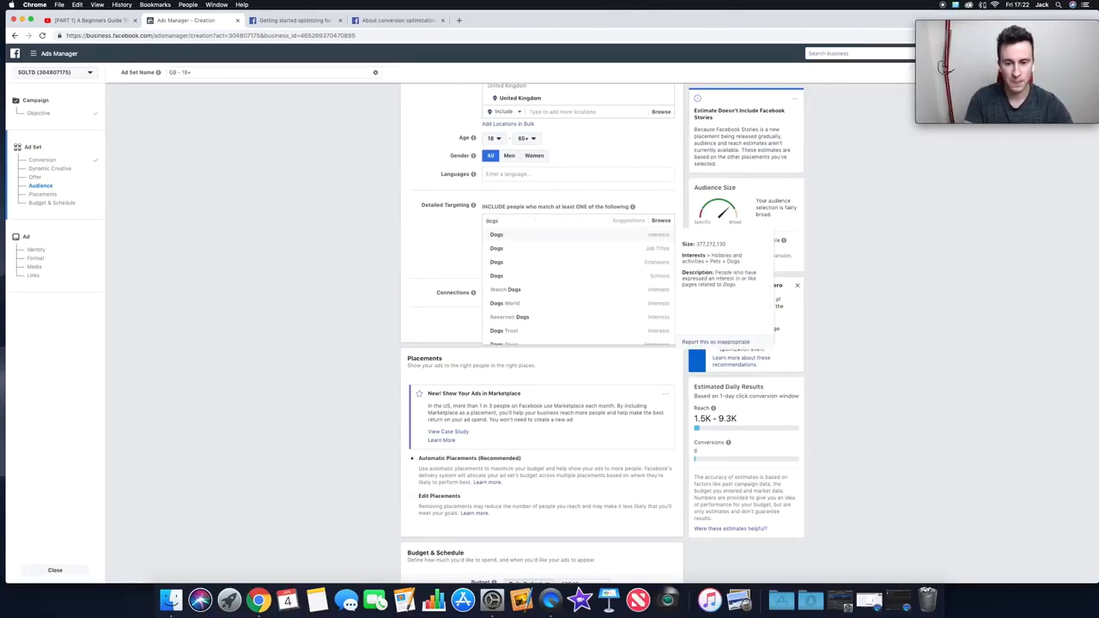
click(507, 234)
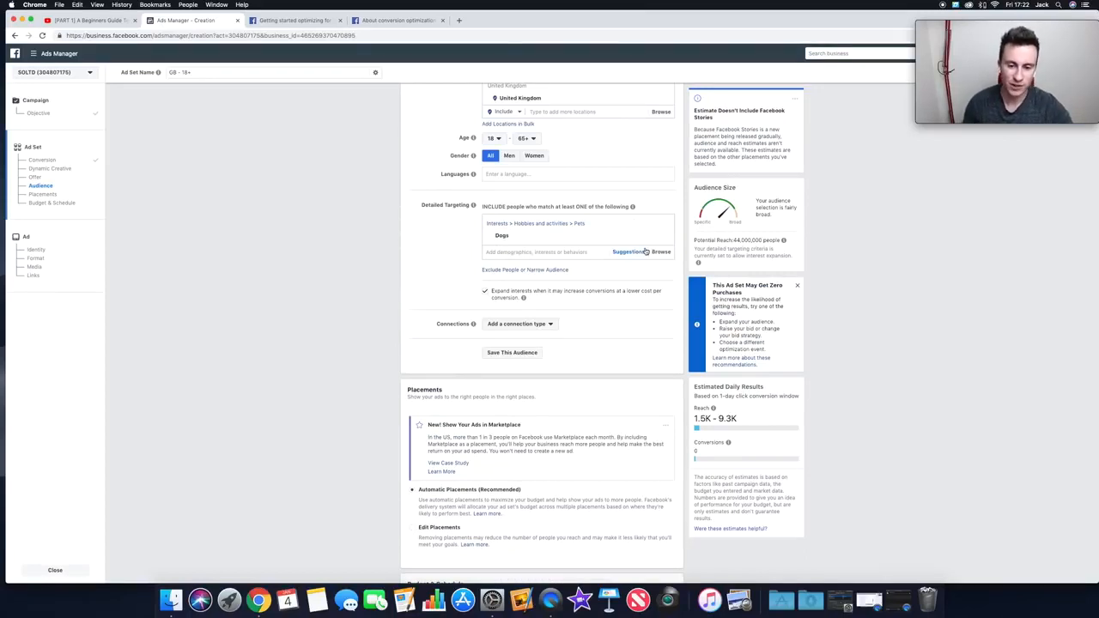
mouse_move(516, 245)
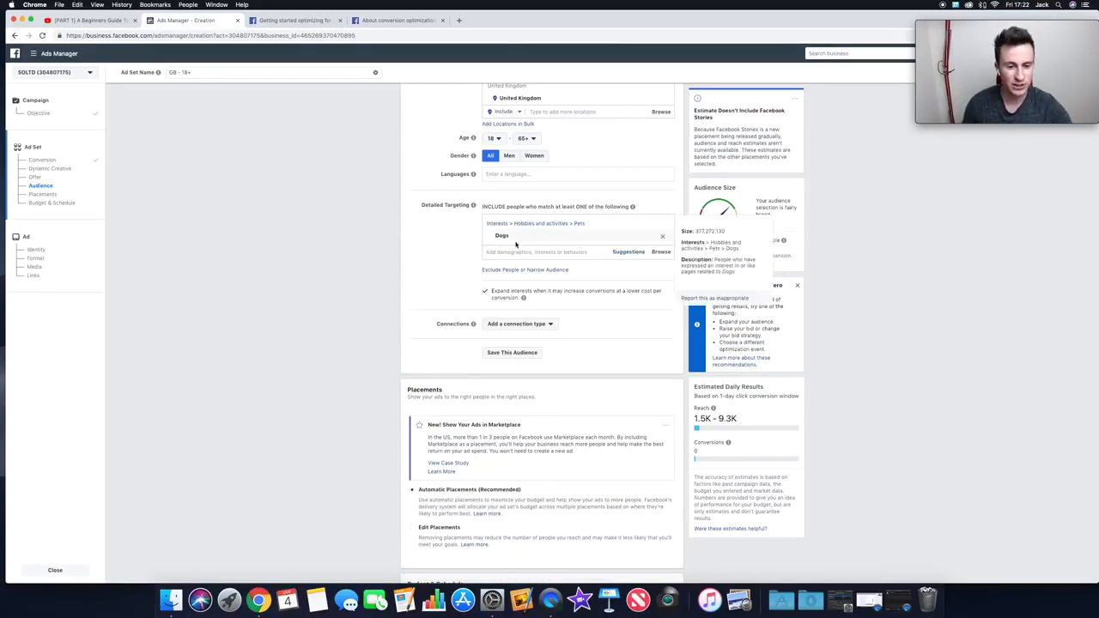
Step: Examine the suggested interests related to Dogs and the demographics and behaviors categories available for detailed targeting
click(628, 251)
scroll(559, 319, down, 3)
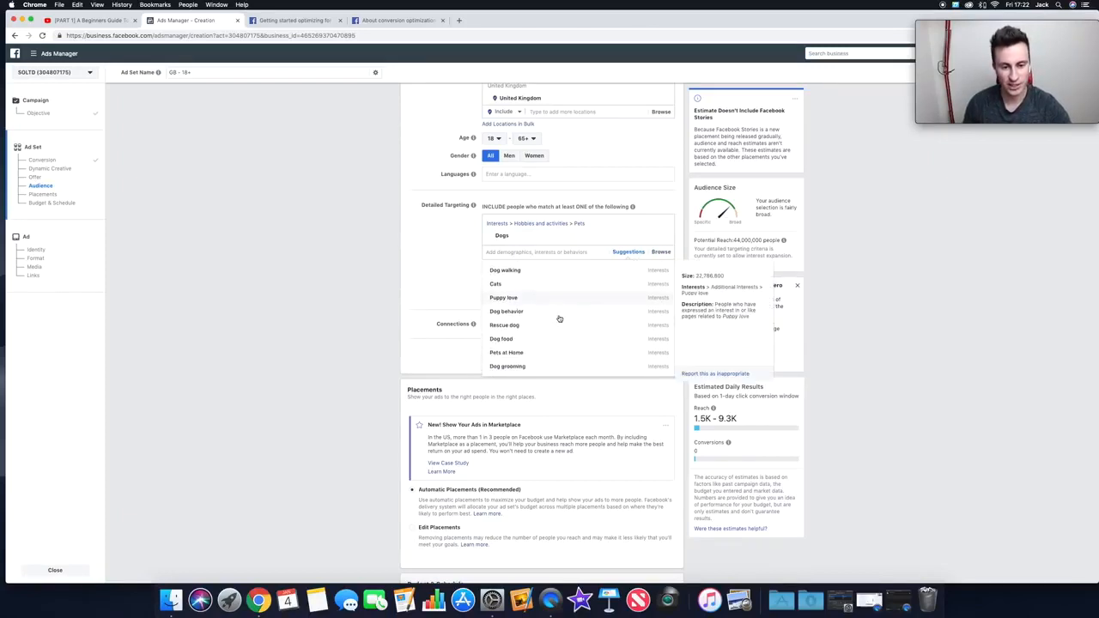
click(436, 277)
click(660, 252)
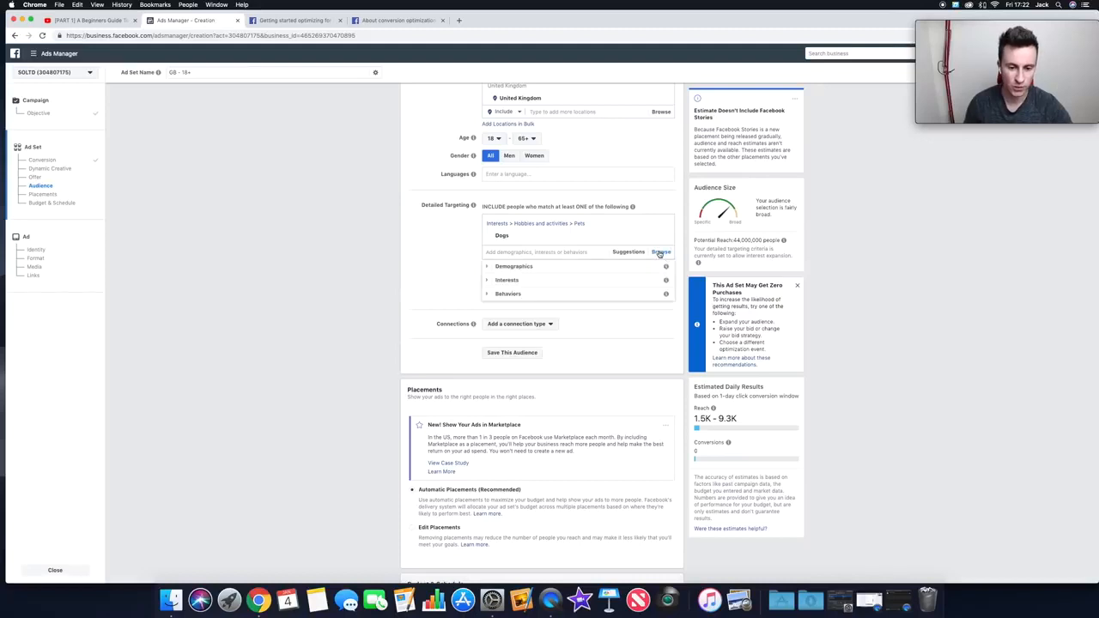
click(488, 267)
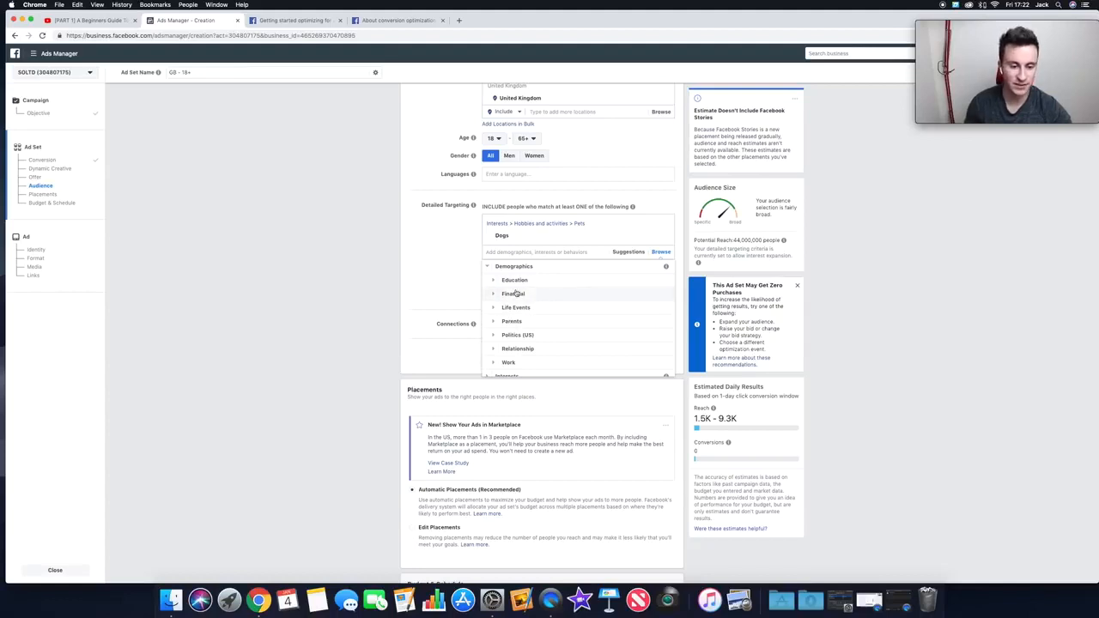
scroll(522, 341, down, 2)
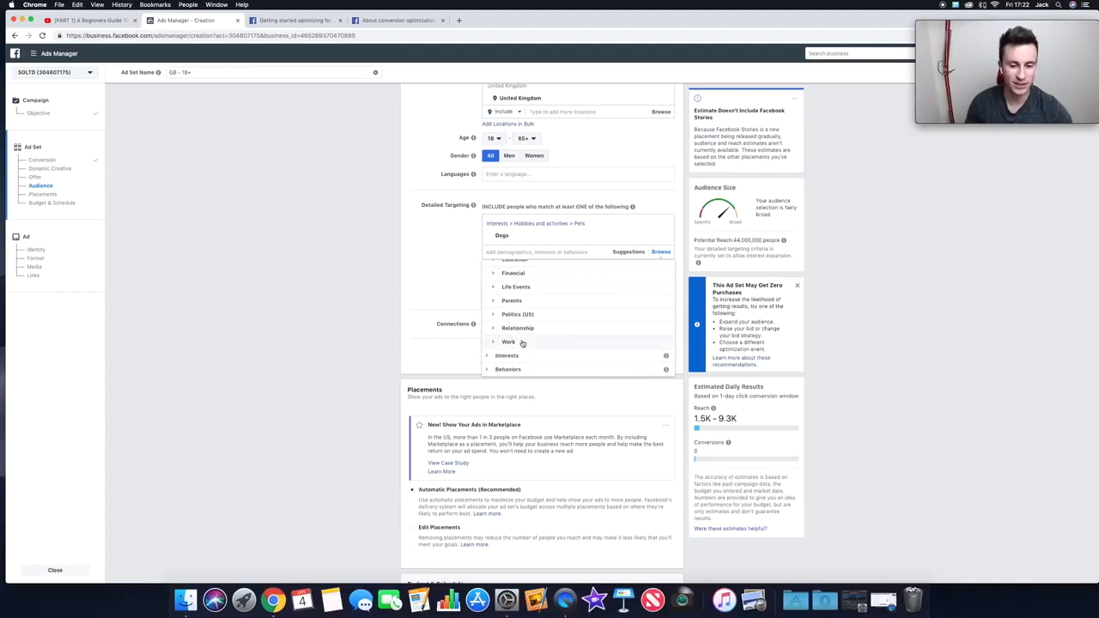
click(490, 369)
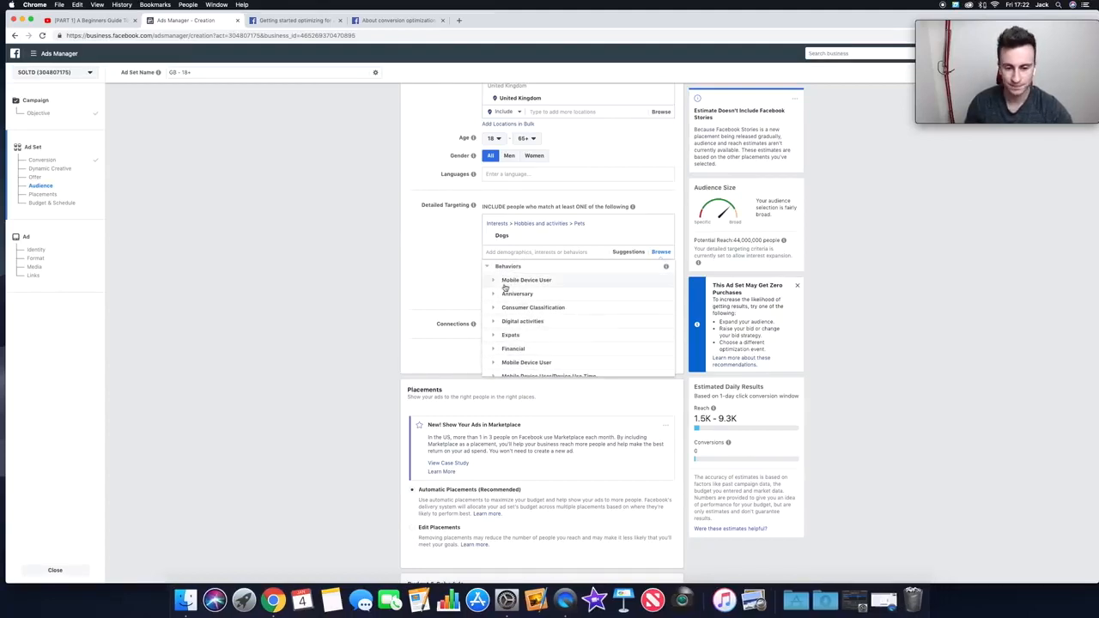
click(484, 267)
scroll(529, 292, down, 1)
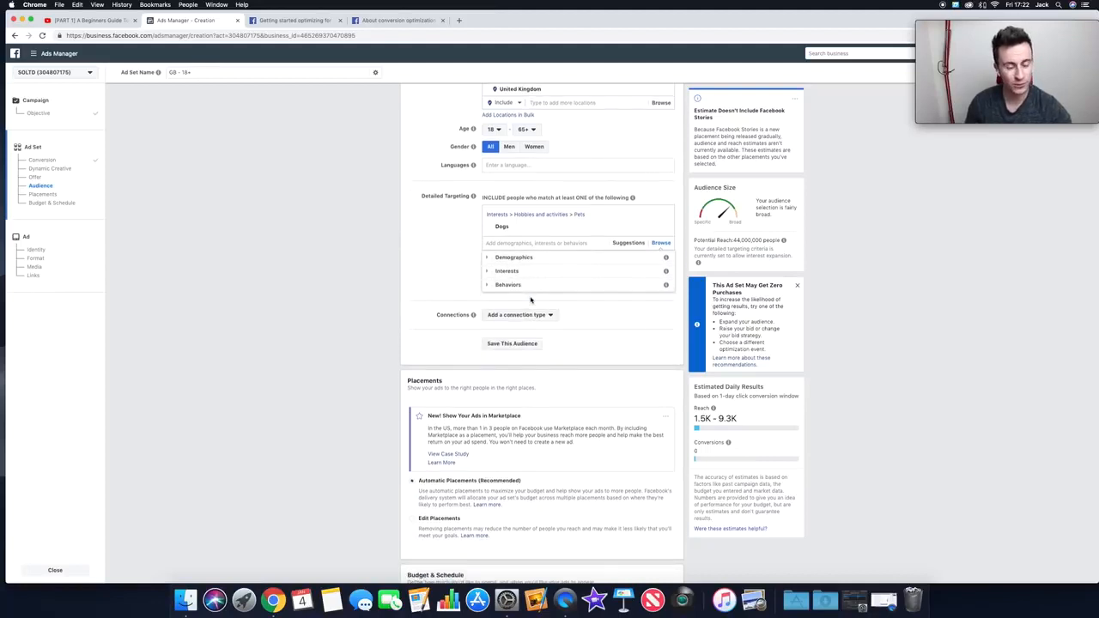
click(659, 245)
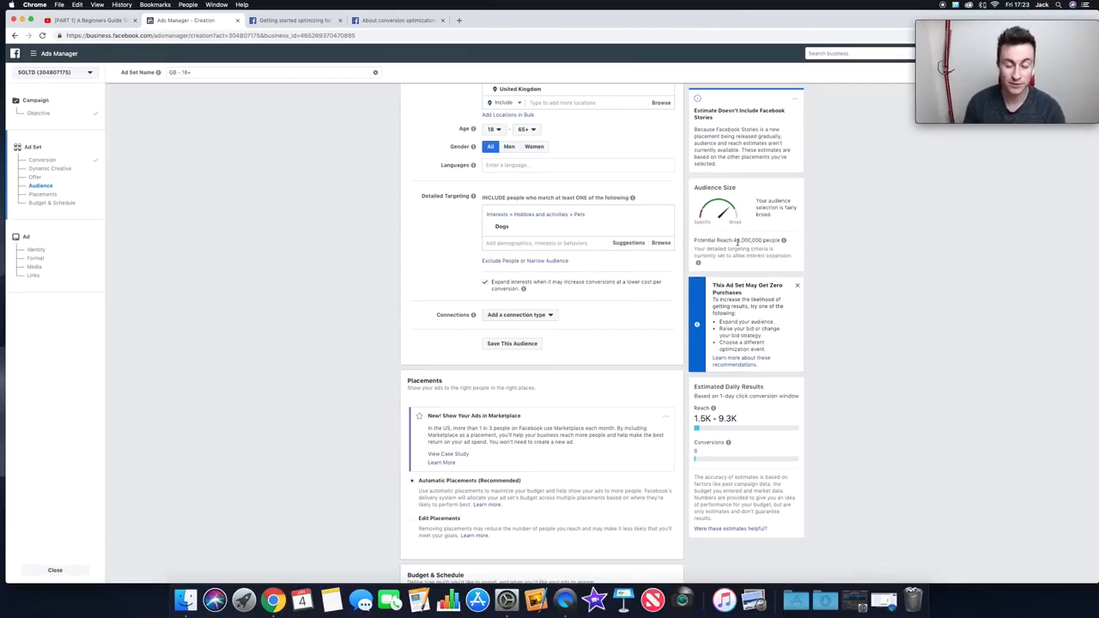
Step: Turn off interest expansion for the Dogs audience
click(484, 282)
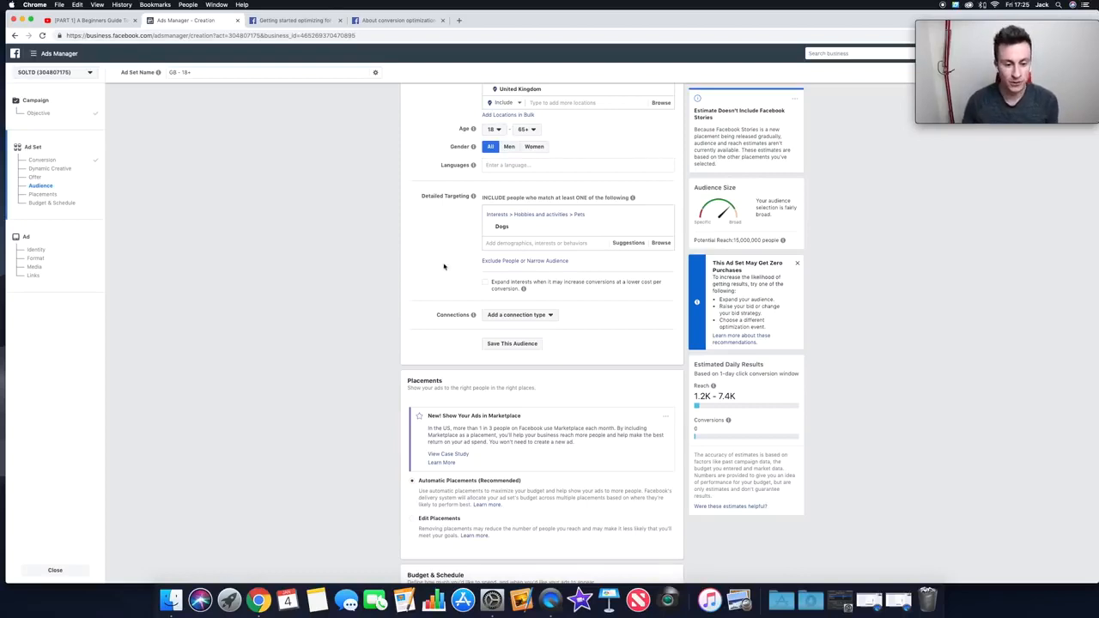
Step: Try adding an exclusion condition and a narrowing condition to the detailed targeting, and remove both
click(493, 261)
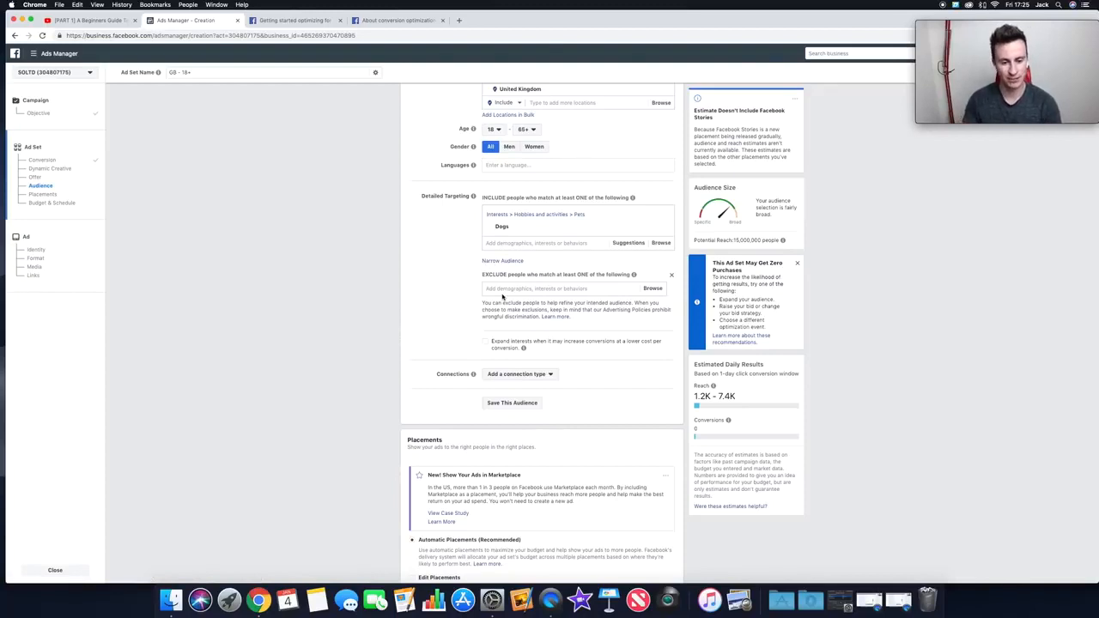
click(505, 261)
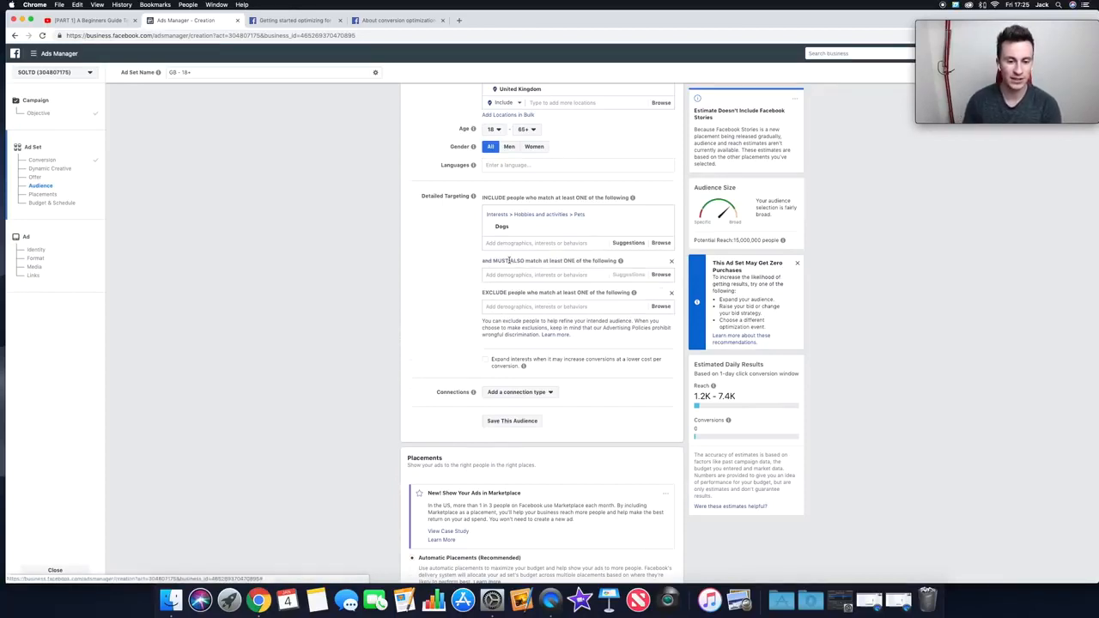
click(672, 293)
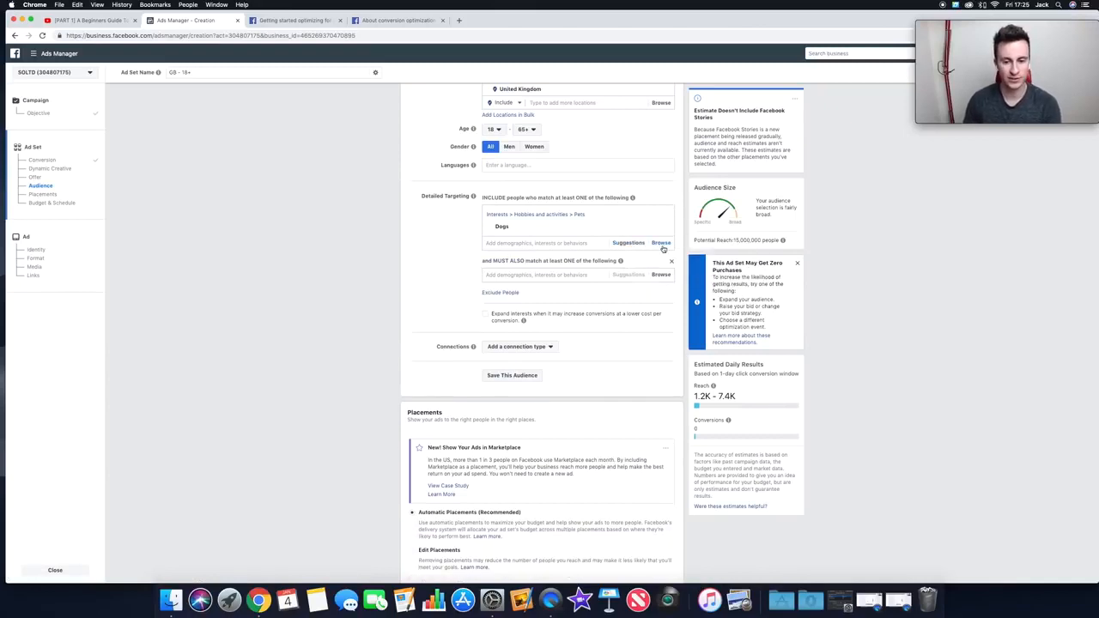
click(673, 262)
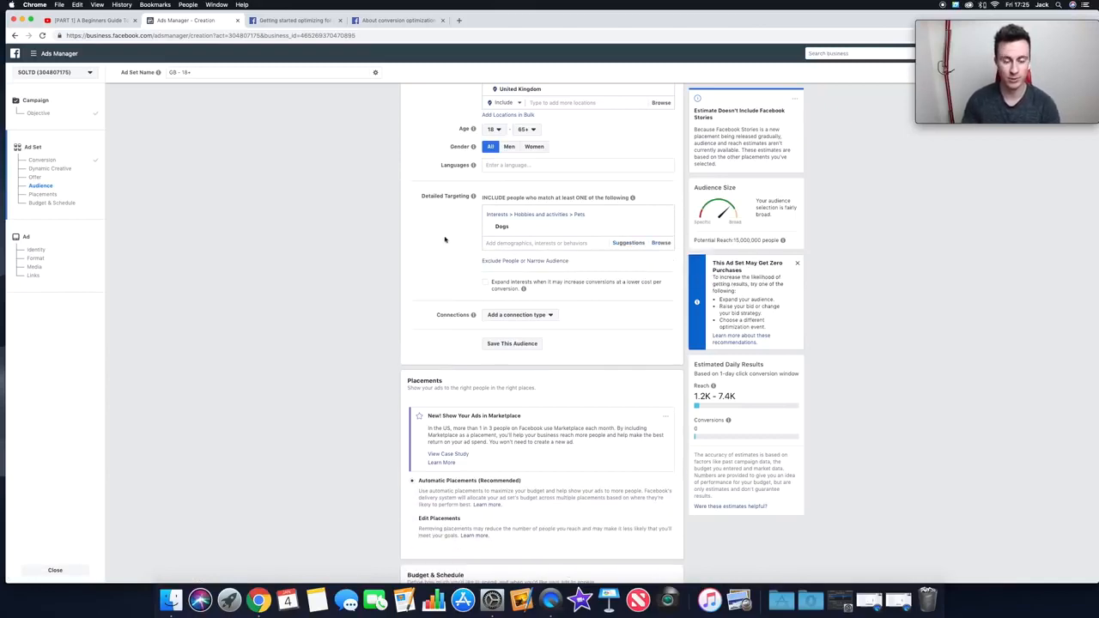
Step: Narrow the Dogs audience with an additional condition that people must also match
click(547, 261)
drag(481, 261, 505, 261)
click(505, 261)
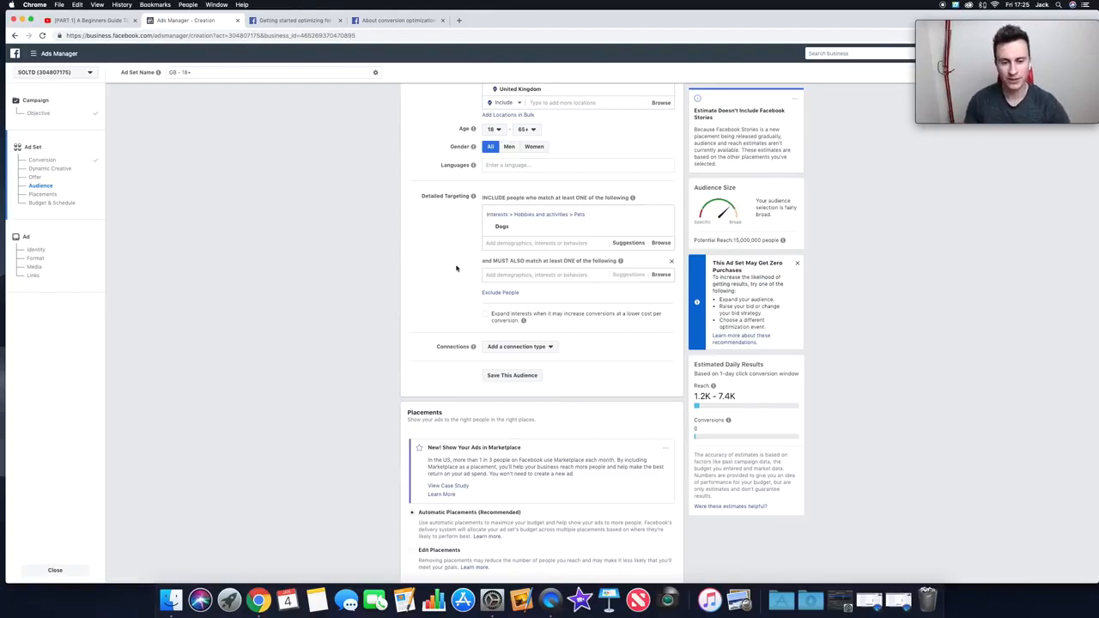
mouse_move(517, 228)
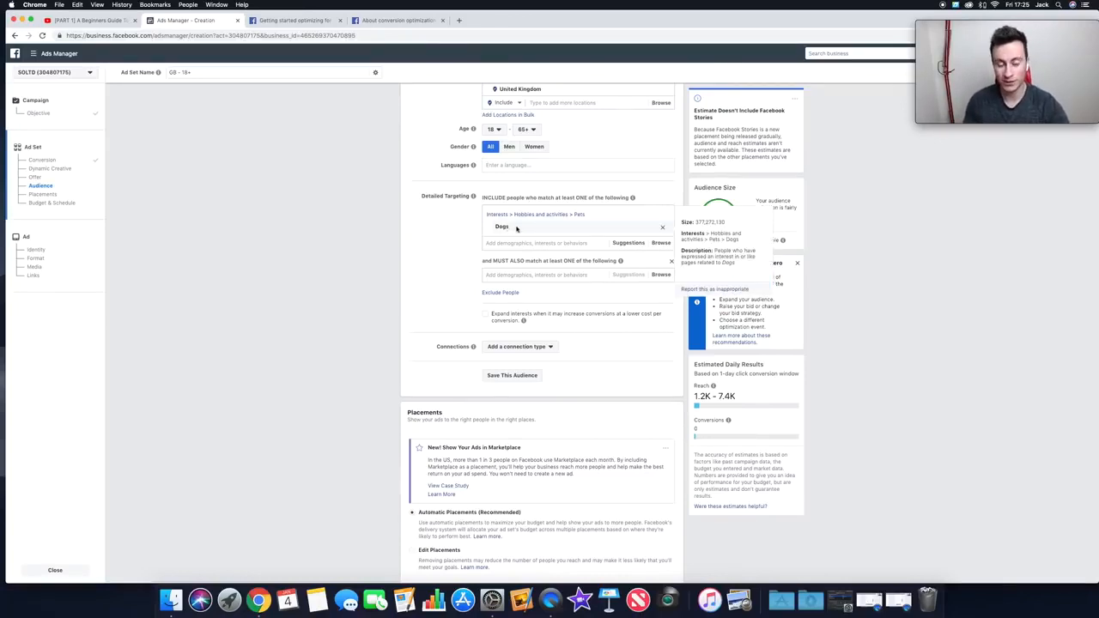
Step: Set the must-also-match condition to the relationship status Engaged from the relationship demographics
click(509, 274)
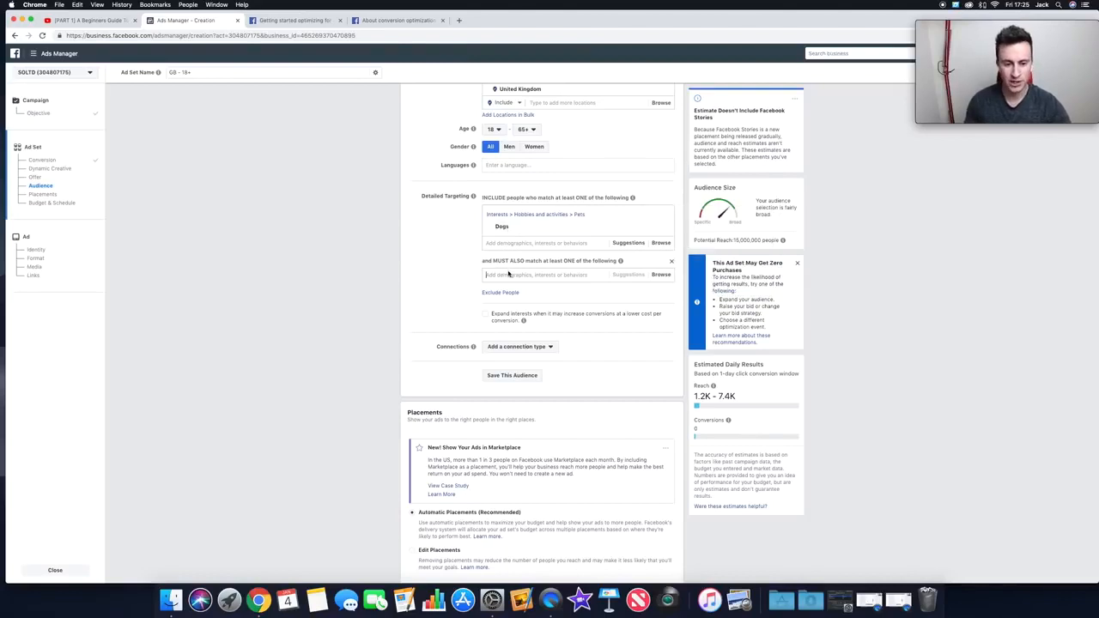
click(661, 275)
click(489, 290)
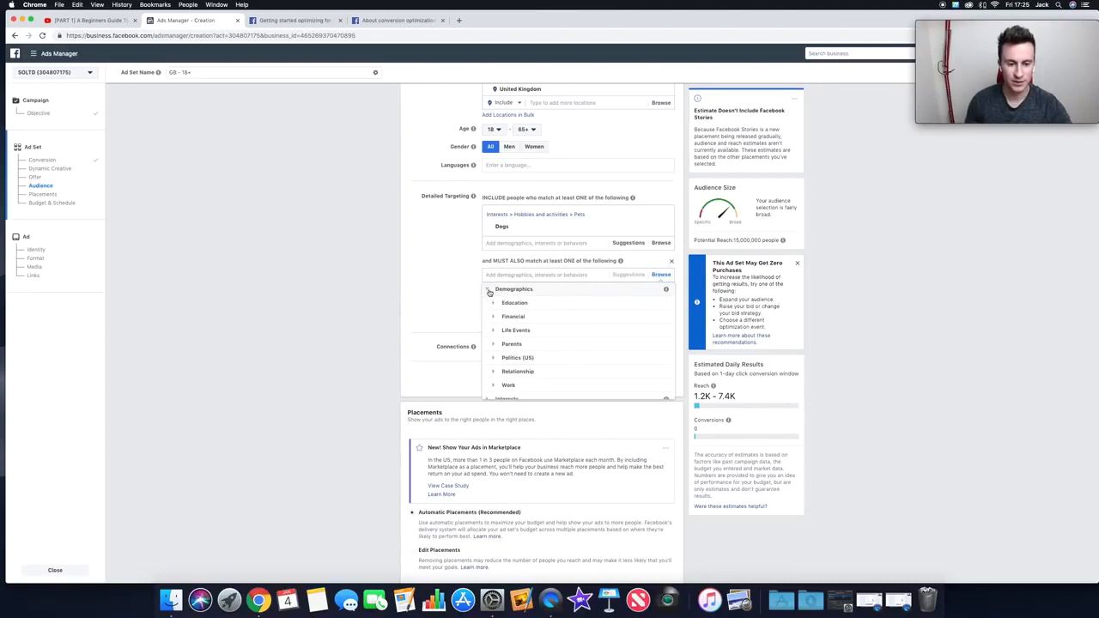
scroll(493, 355, down, 1)
click(495, 360)
scroll(496, 362, down, 1)
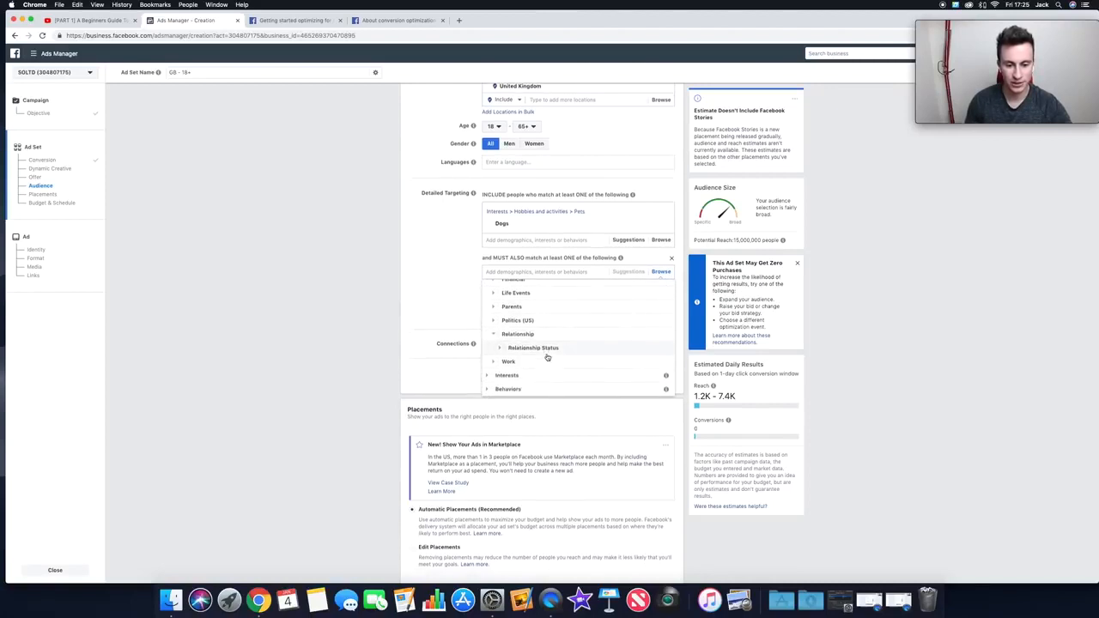
click(501, 345)
scroll(567, 342, down, 1)
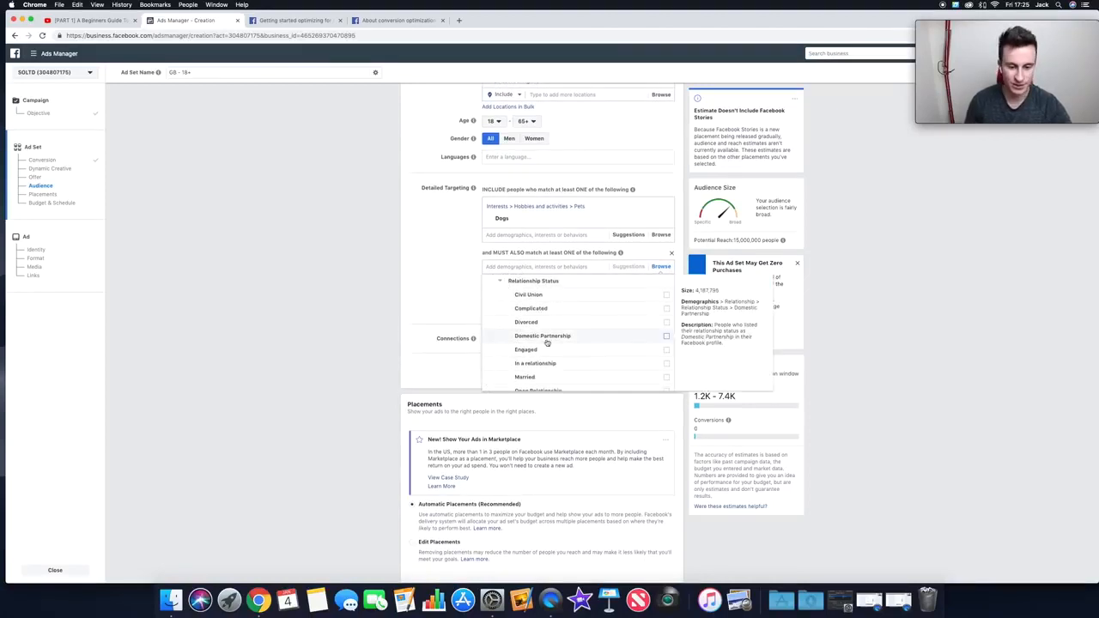
click(664, 350)
click(350, 288)
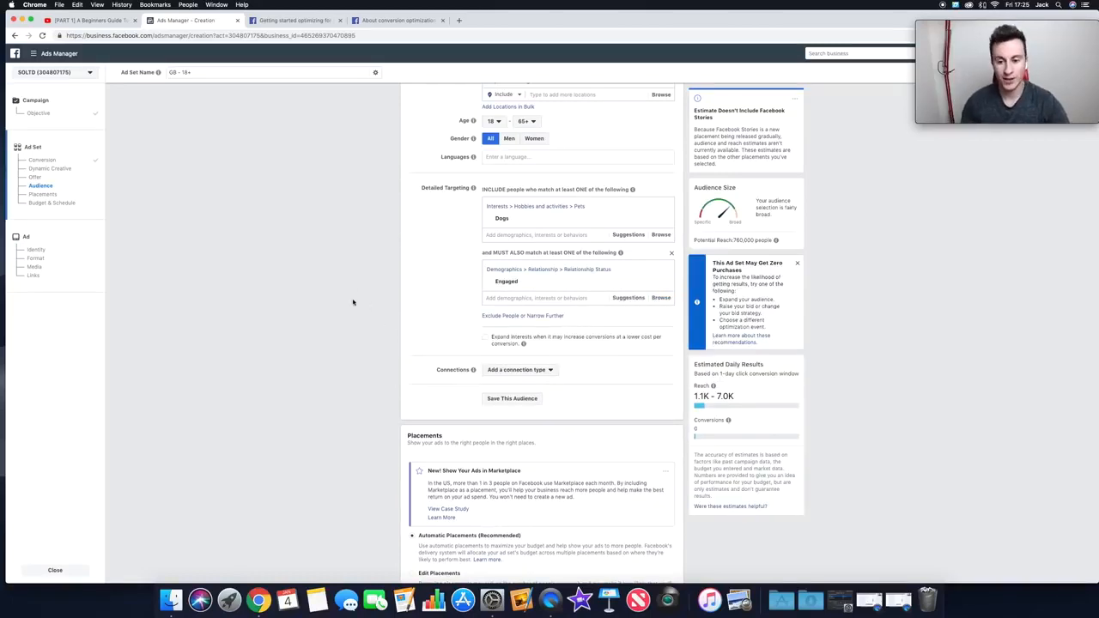
Step: Review the combined audience targeting and the ad set's placement and budget settings
mouse_move(504, 220)
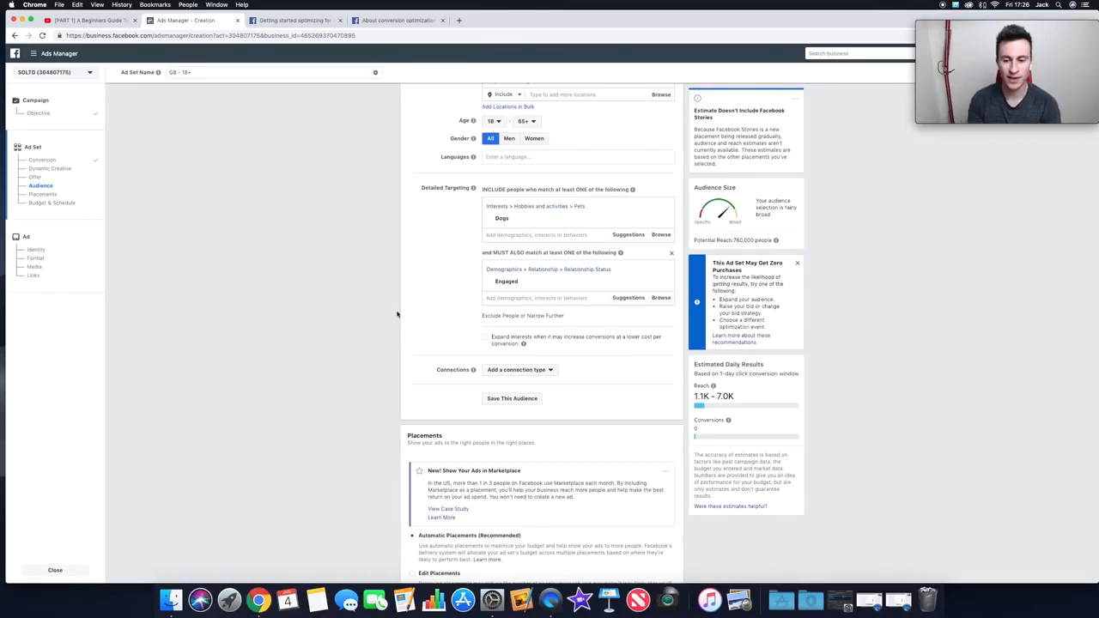
scroll(389, 308, up, 1)
scroll(390, 308, down, 3)
mouse_move(474, 255)
scroll(400, 248, down, 2)
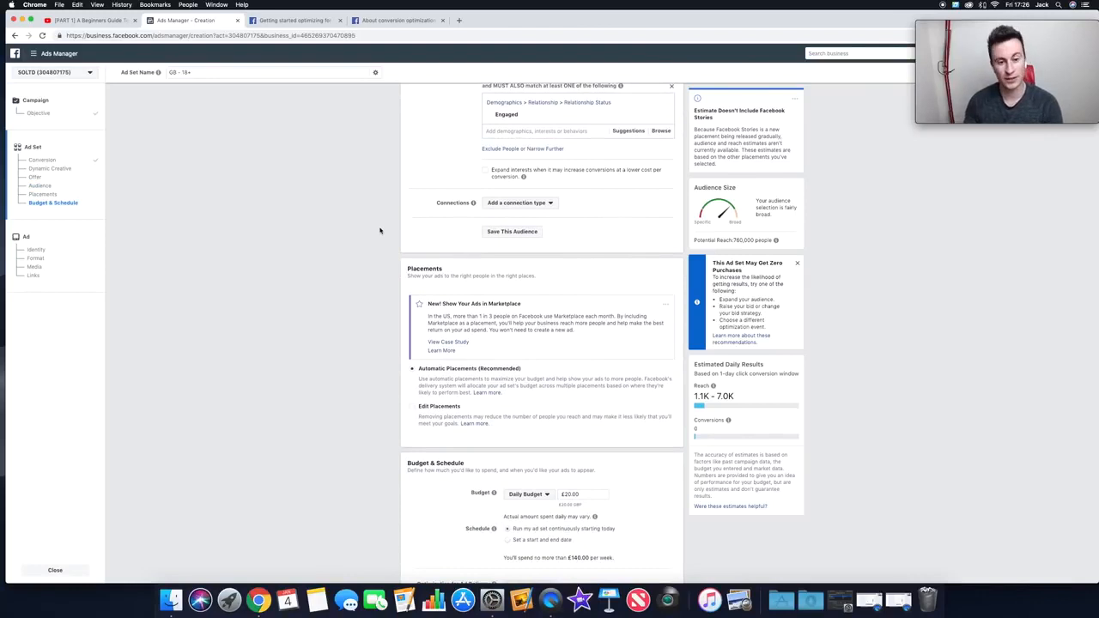
Step: Examine the Connections explanation, the combined Dogs and Engaged targeting, and where Audiences is found among the business assets
mouse_move(472, 203)
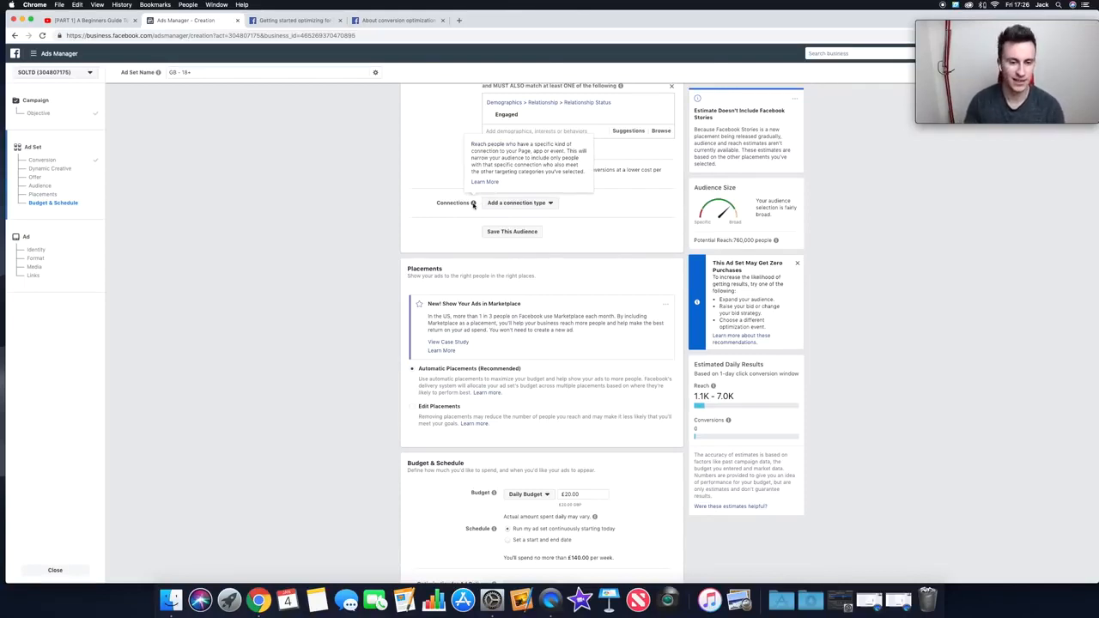
scroll(397, 211, down, 1)
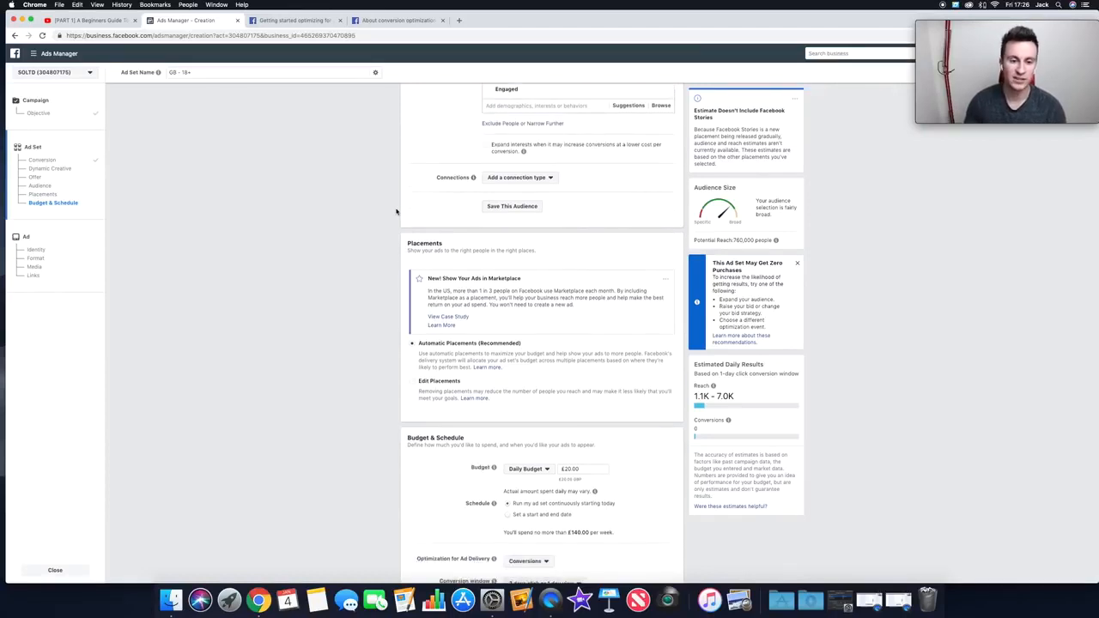
scroll(397, 211, up, 3)
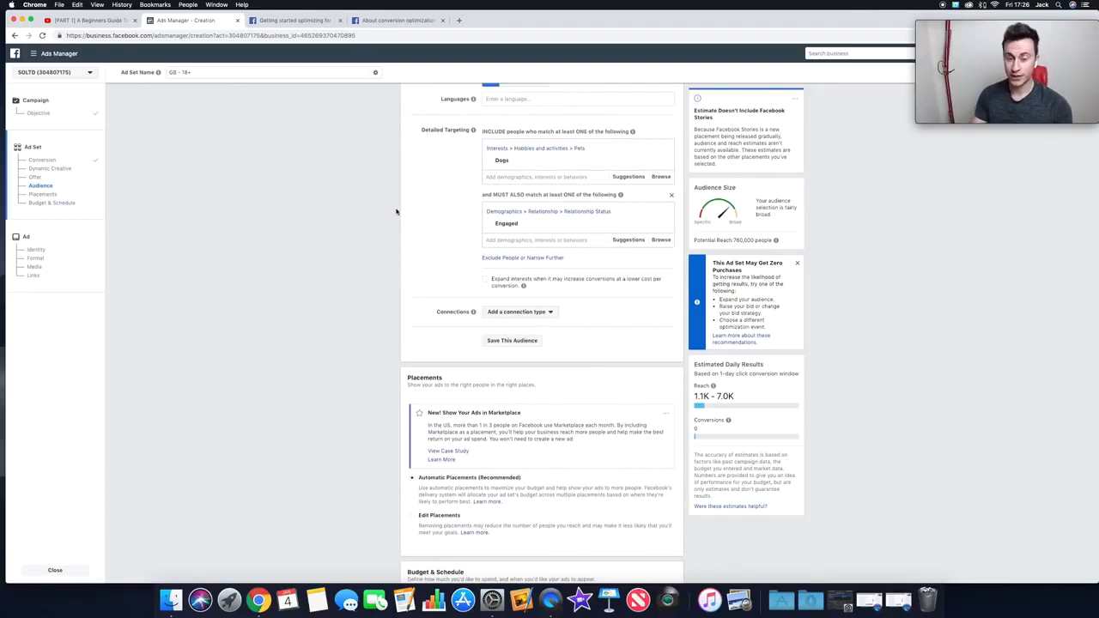
scroll(397, 211, down, 1)
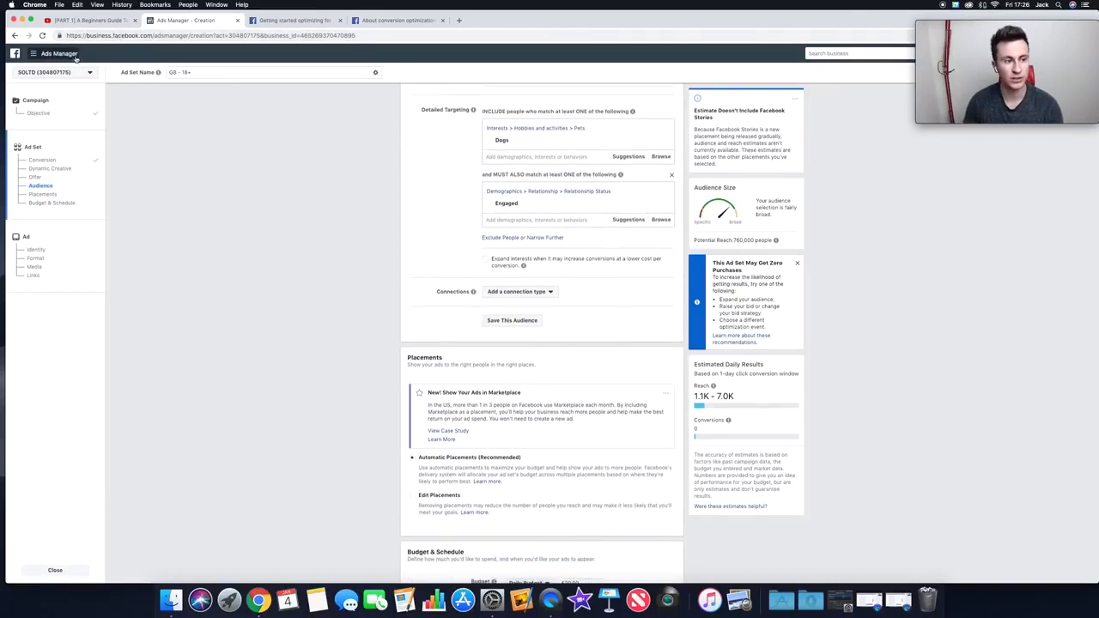
click(39, 53)
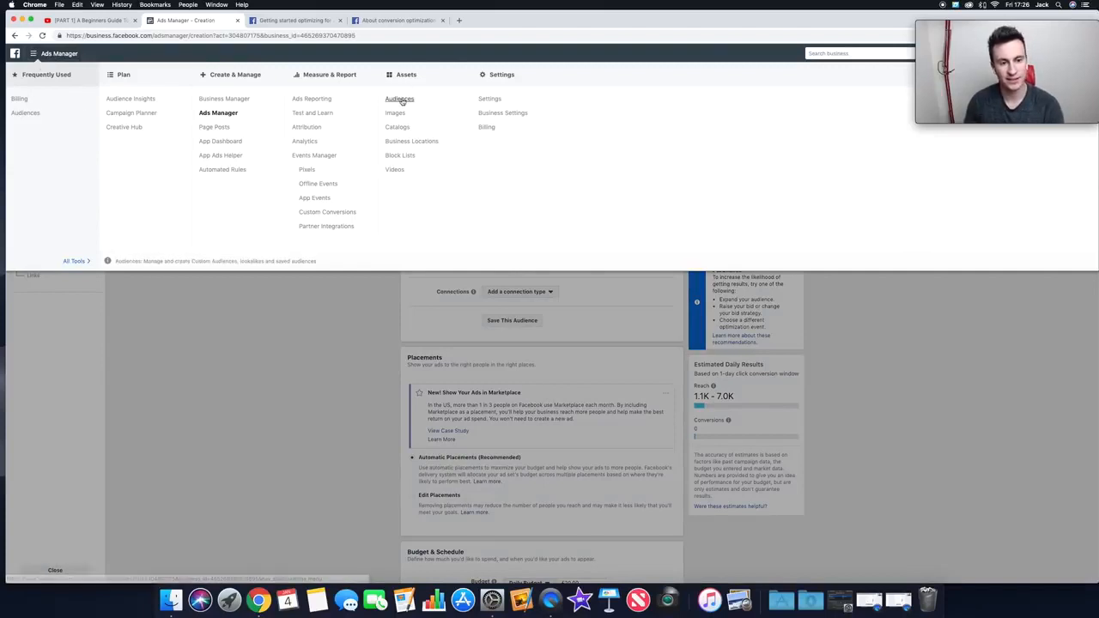
click(356, 338)
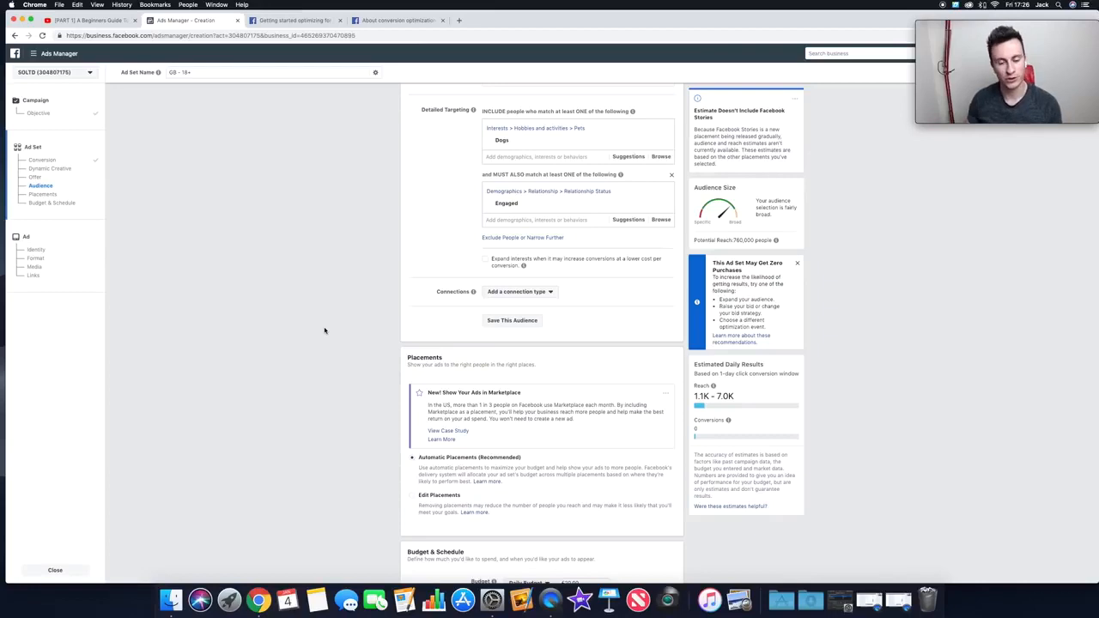
scroll(324, 331, up, 1)
scroll(325, 331, down, 5)
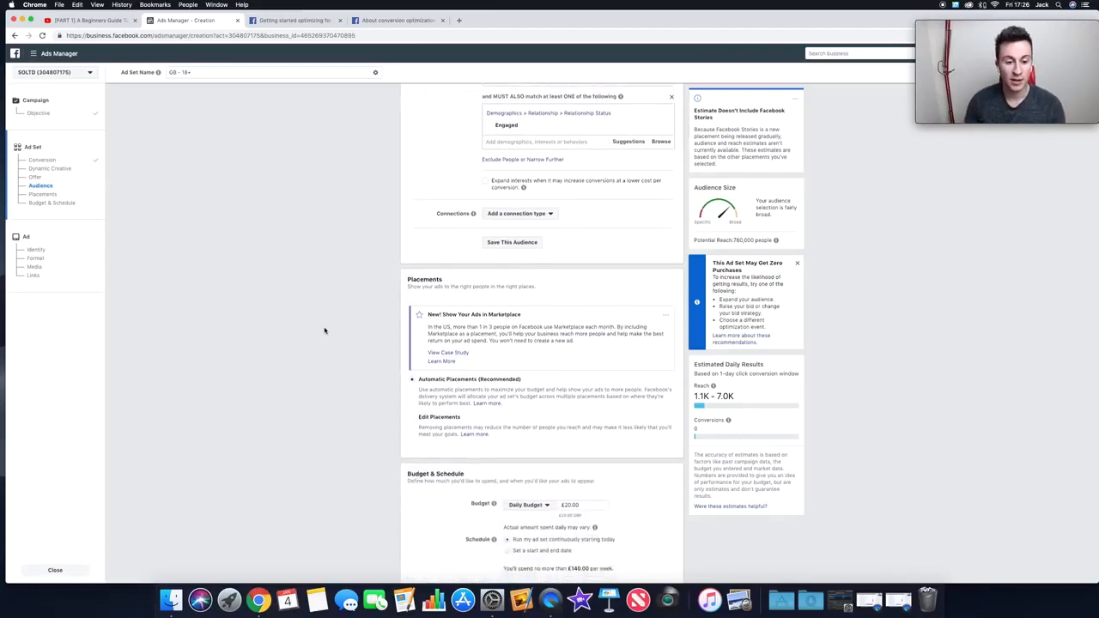
Step: Switch the ad set from automatic placements to Edit Placements and review the listed platforms
scroll(324, 330, down, 1)
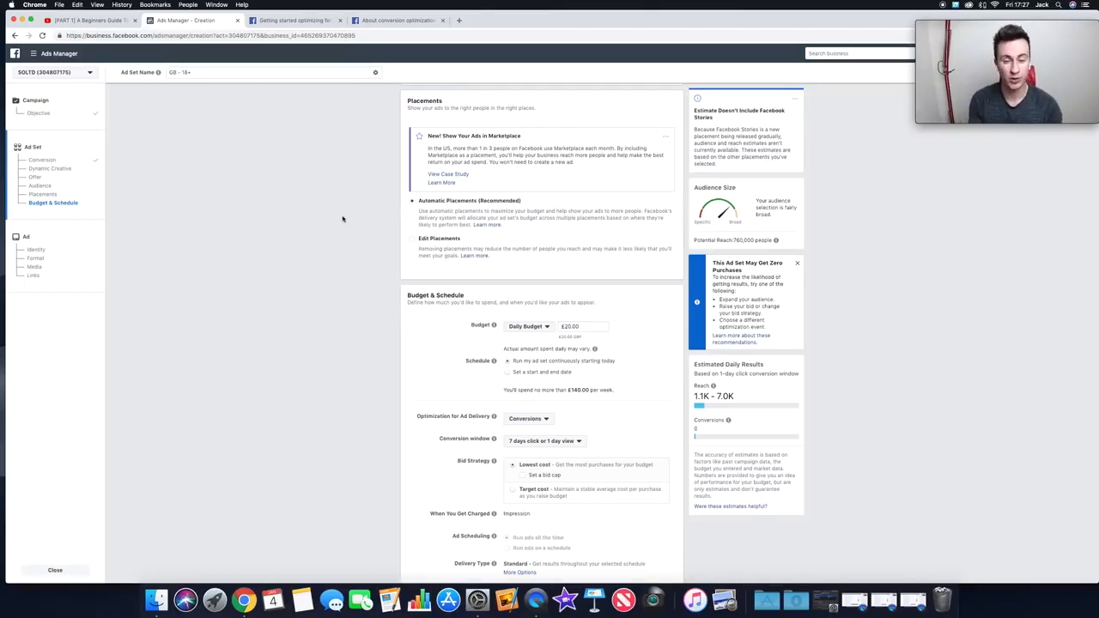
click(412, 240)
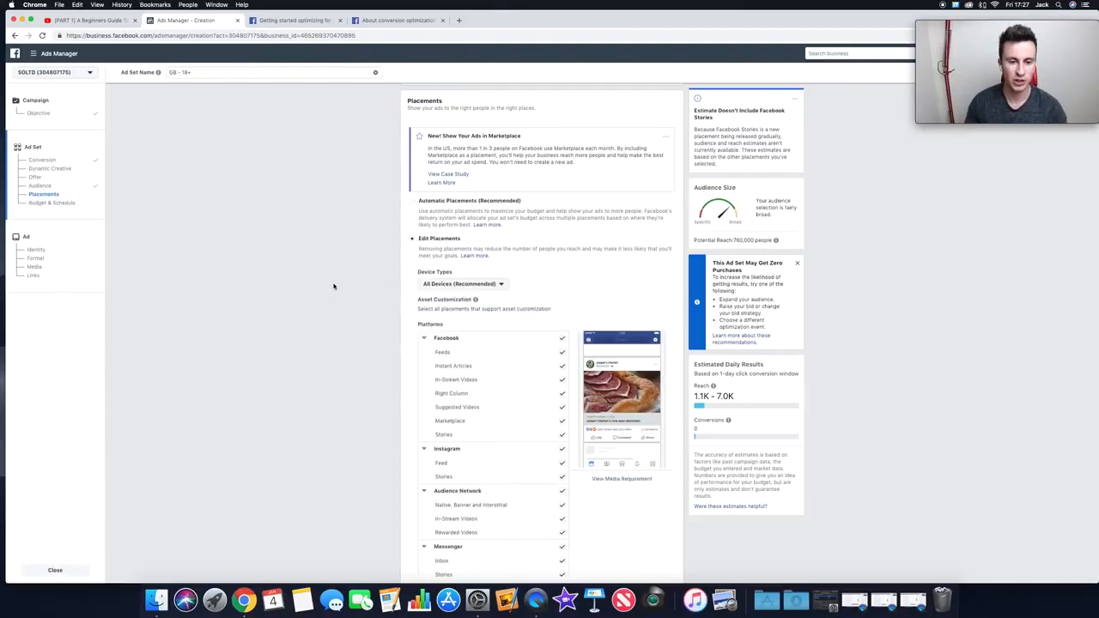
scroll(334, 286, down, 3)
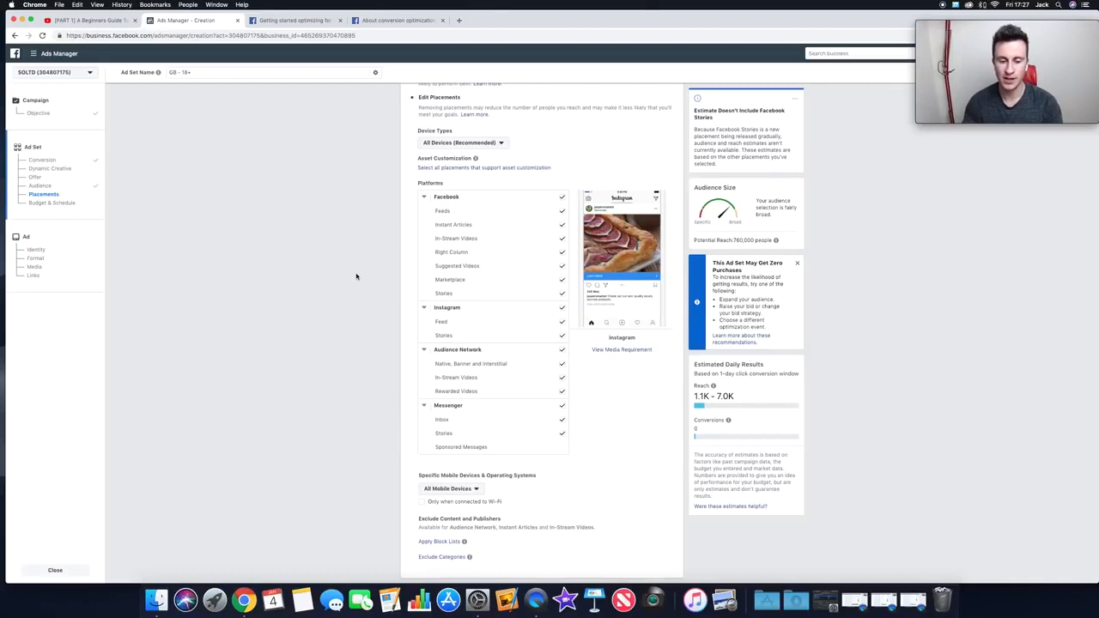
scroll(356, 290, down, 1)
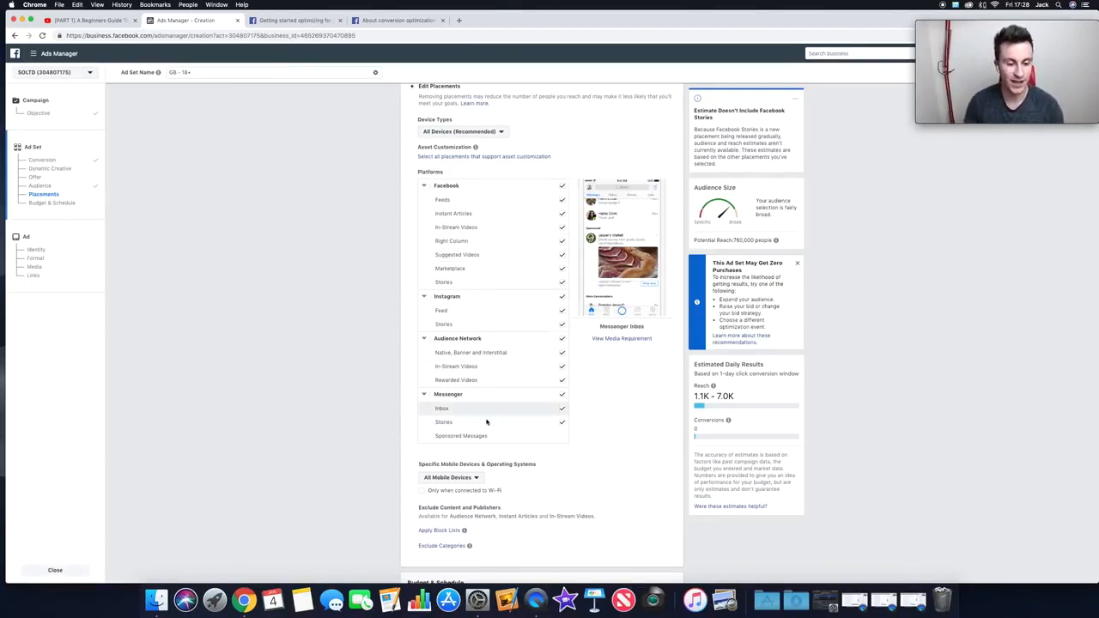
Step: Exclude all Messenger, Audience Network and Instagram placements from the ad set
click(561, 394)
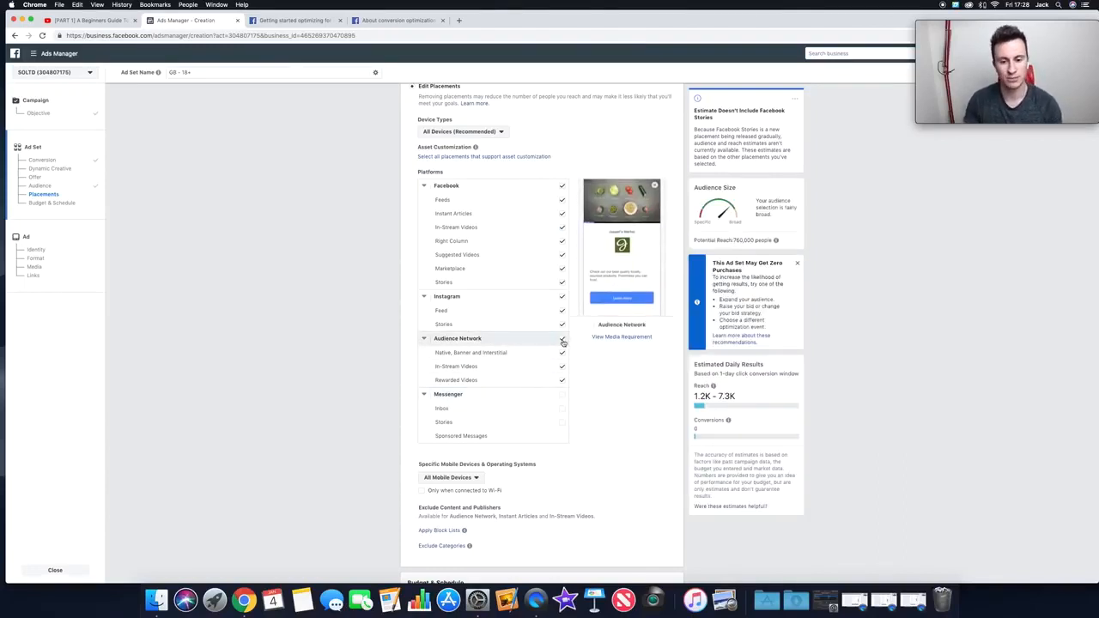
click(564, 341)
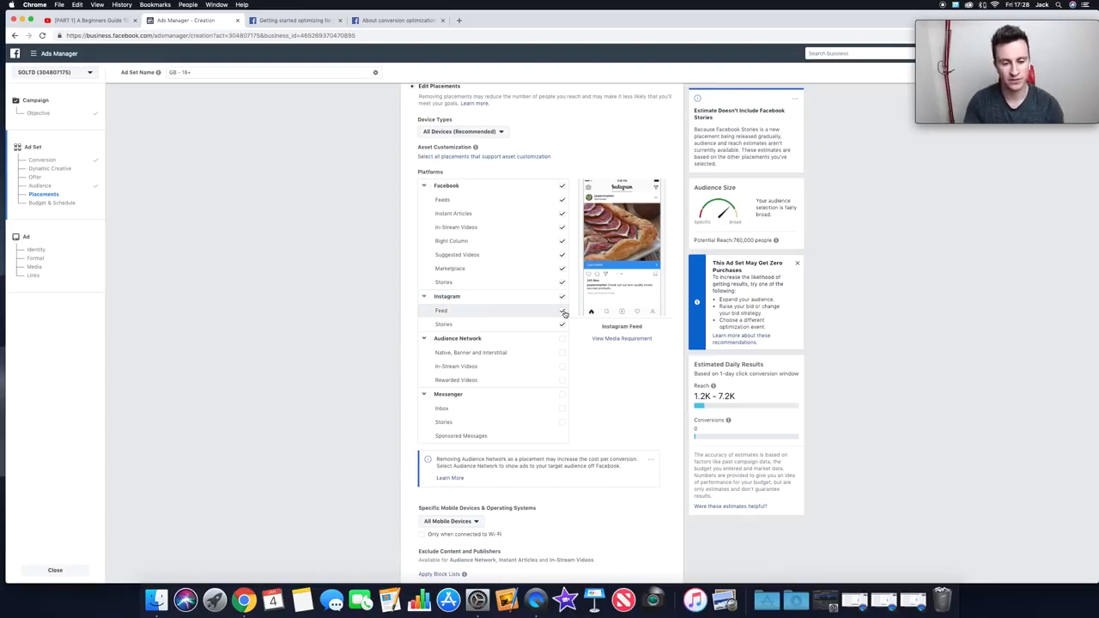
click(562, 297)
Step: Exclude Facebook Stories, Marketplace, Suggested Videos, Instant Articles, In-Stream Videos and Right Column, keeping only Feeds
click(563, 282)
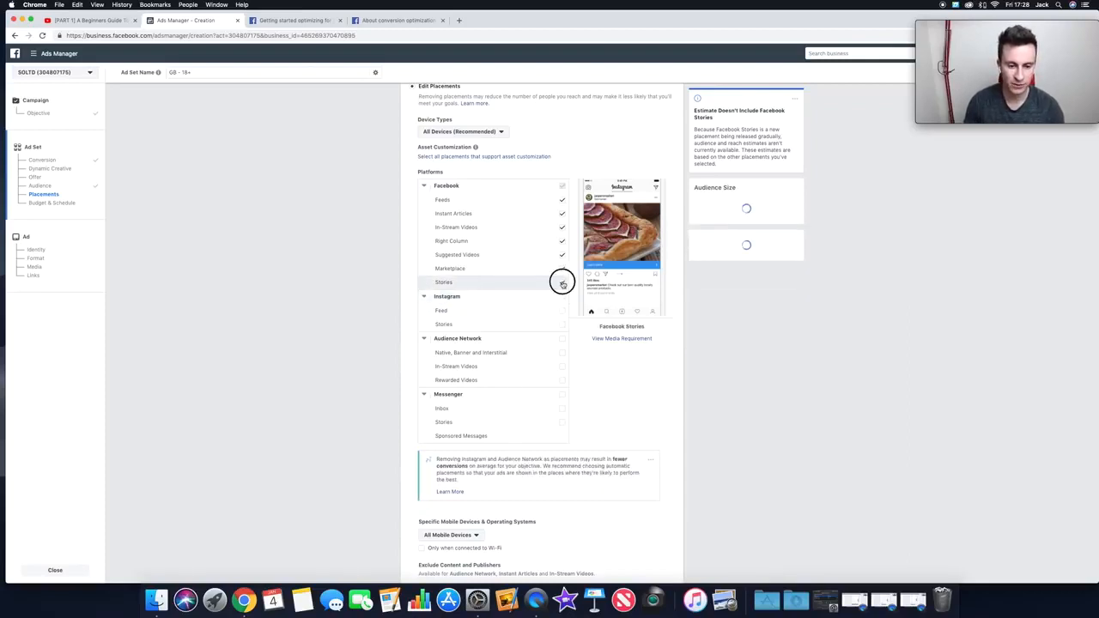
click(562, 268)
click(563, 254)
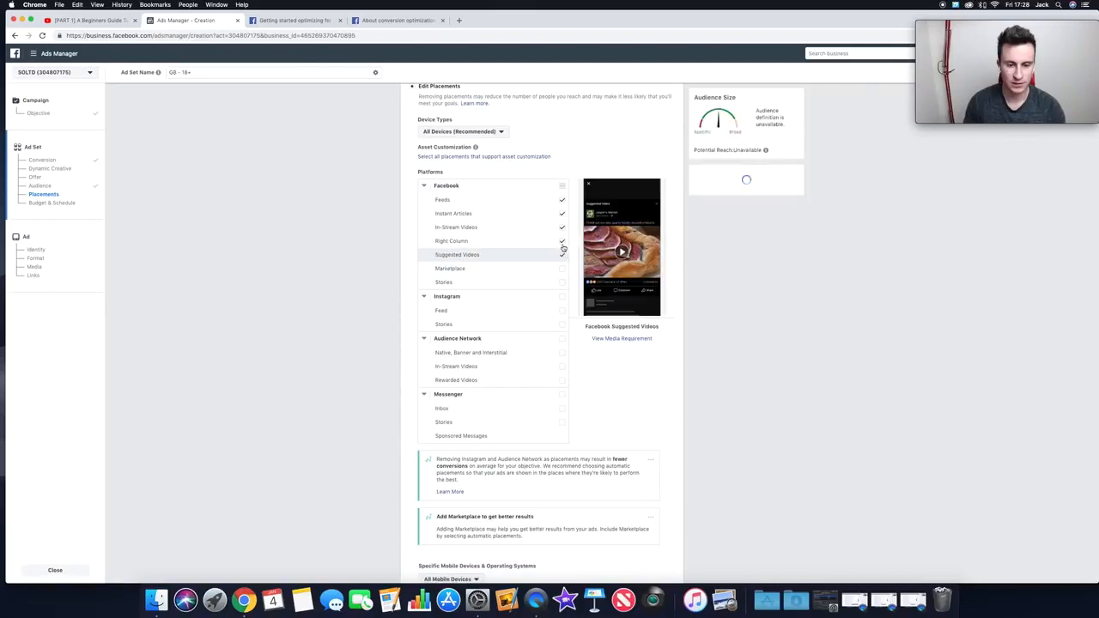
click(563, 220)
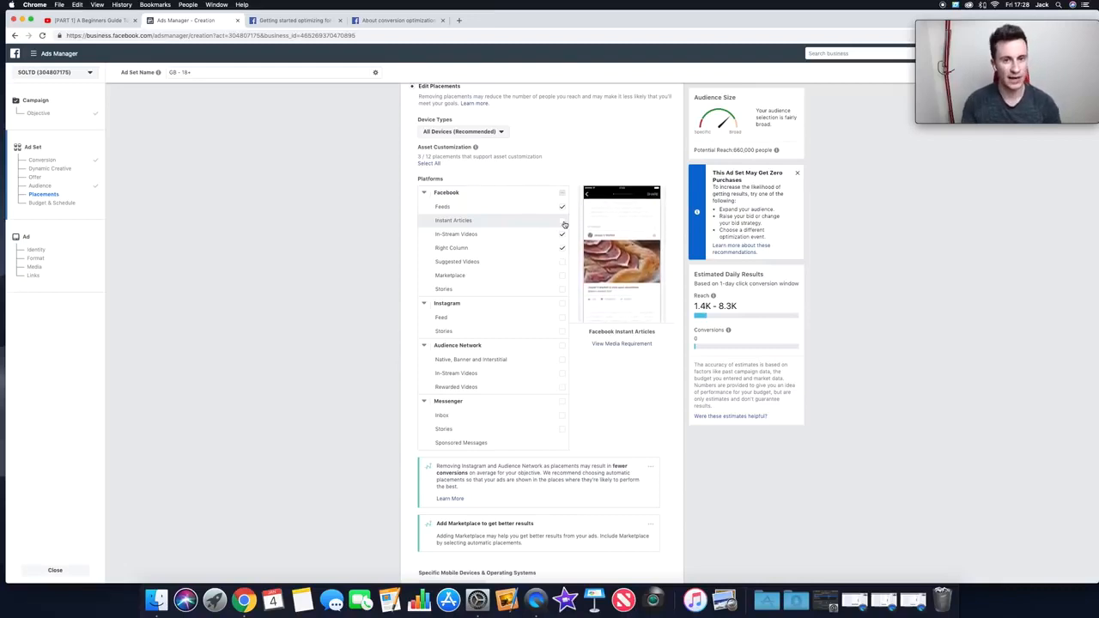
click(562, 232)
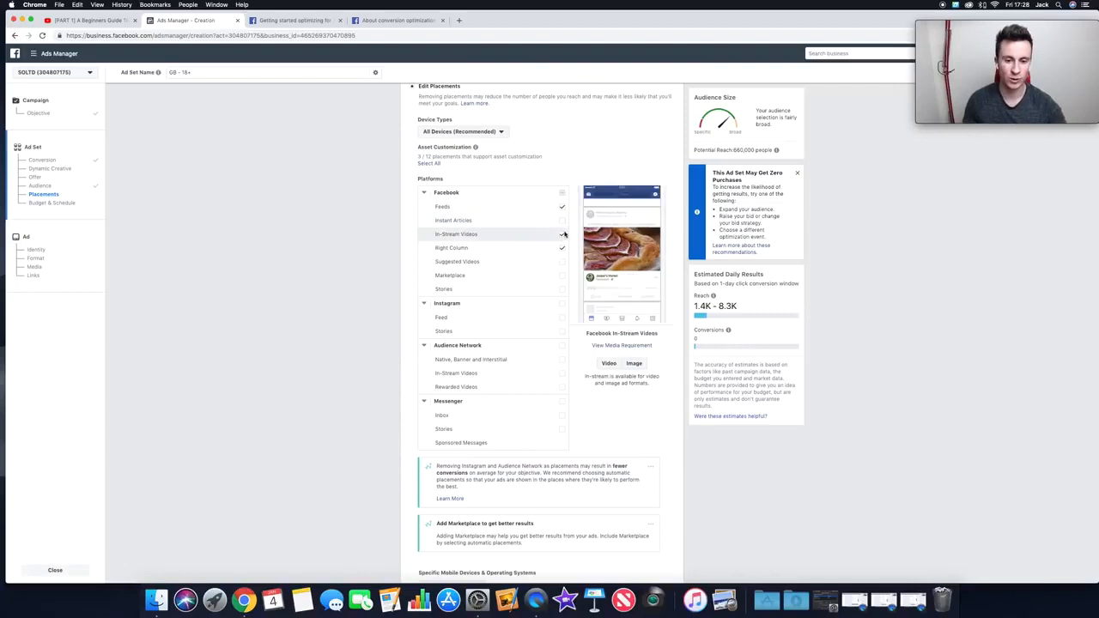
click(563, 249)
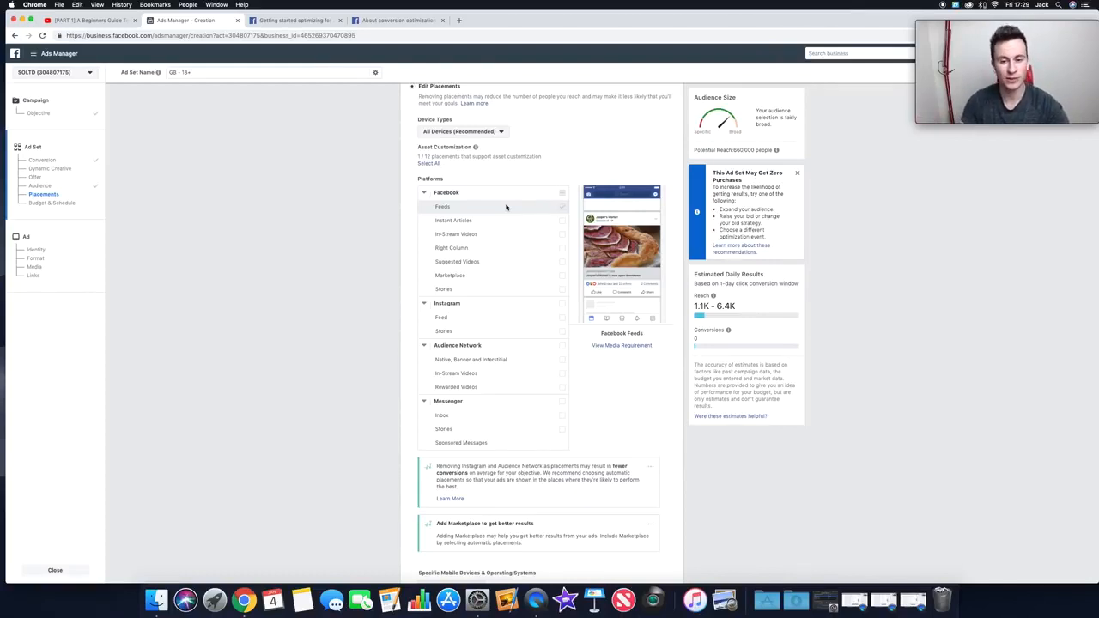
Step: Collapse the Facebook, Instagram, Audience Network and Messenger groups in the platform list
click(423, 193)
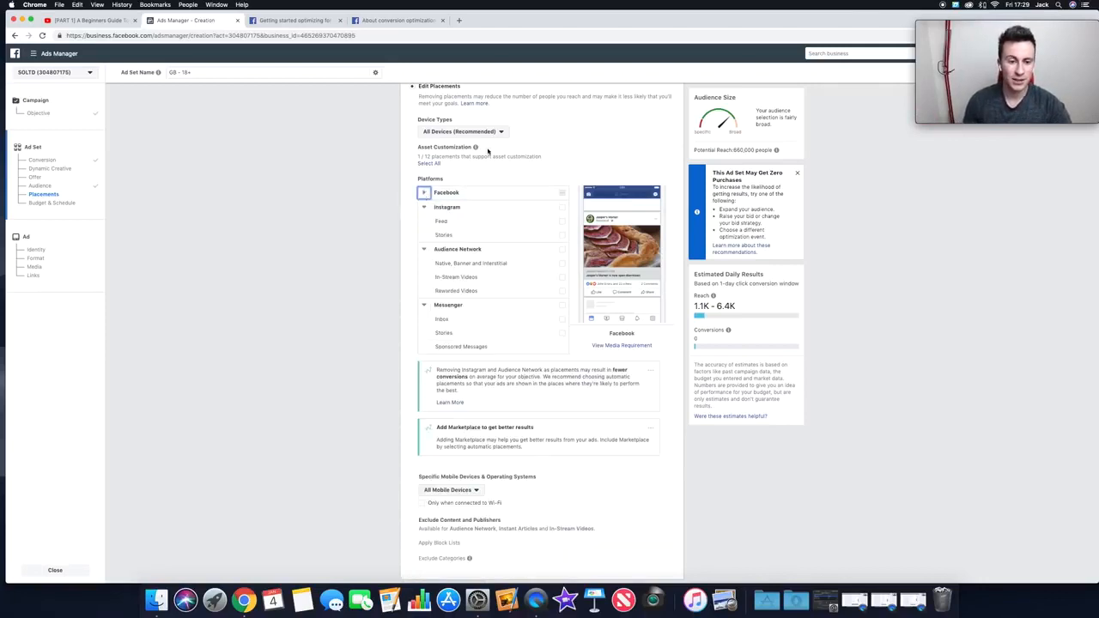
click(423, 207)
click(424, 222)
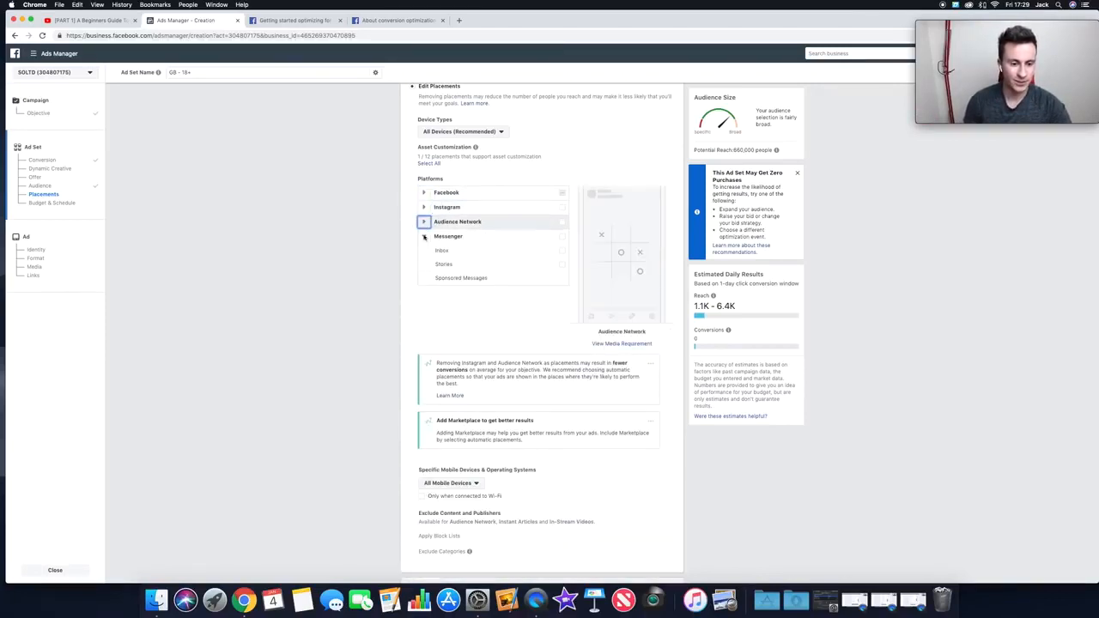
click(423, 236)
scroll(815, 253, up, 1)
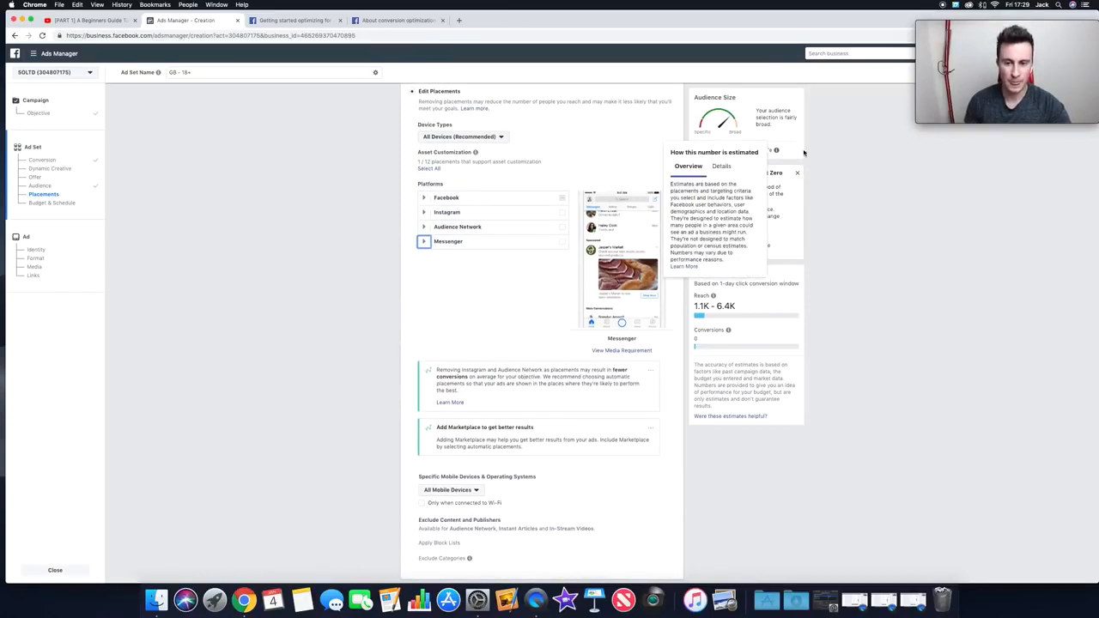
scroll(811, 185, up, 1)
scroll(812, 190, up, 1)
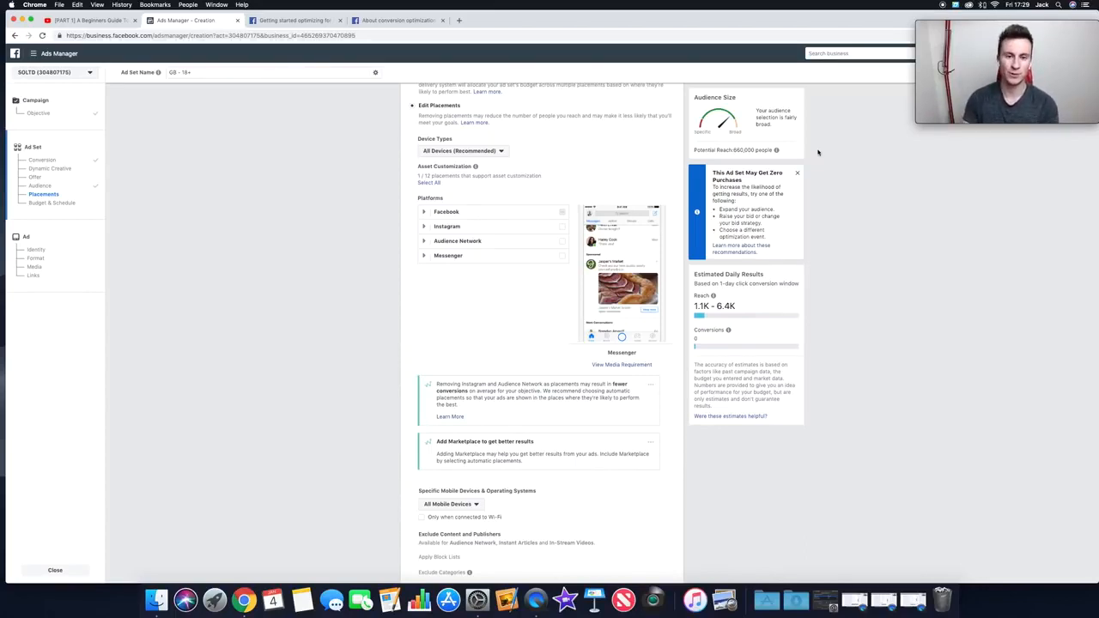
Step: Check the options for targeting specific mobile devices and operating systems without changing the selection
scroll(818, 152, down, 3)
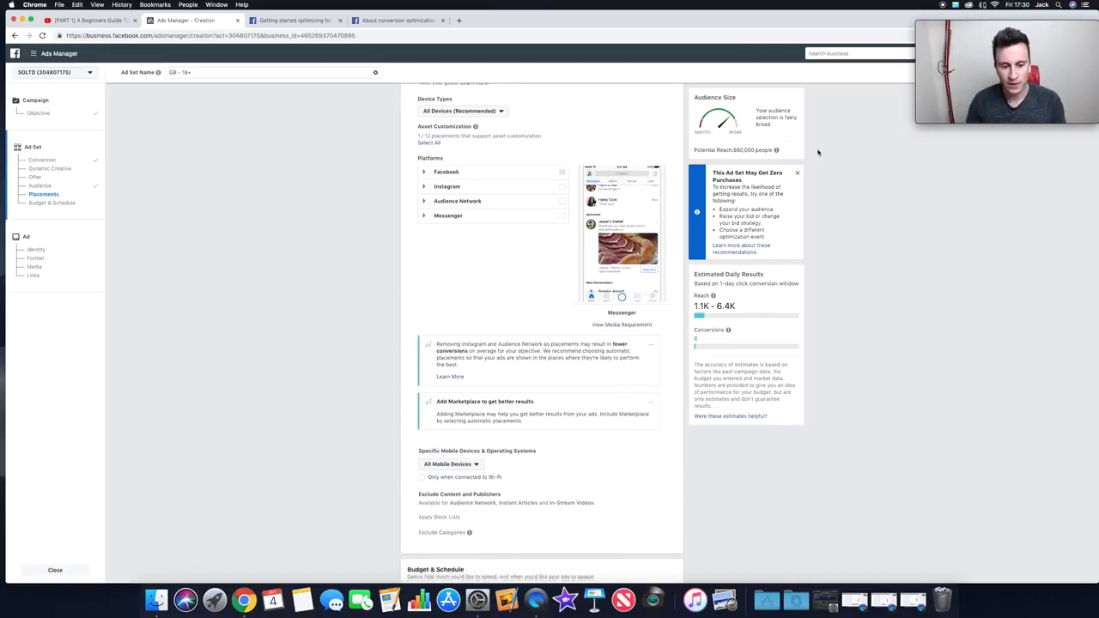
scroll(818, 152, down, 4)
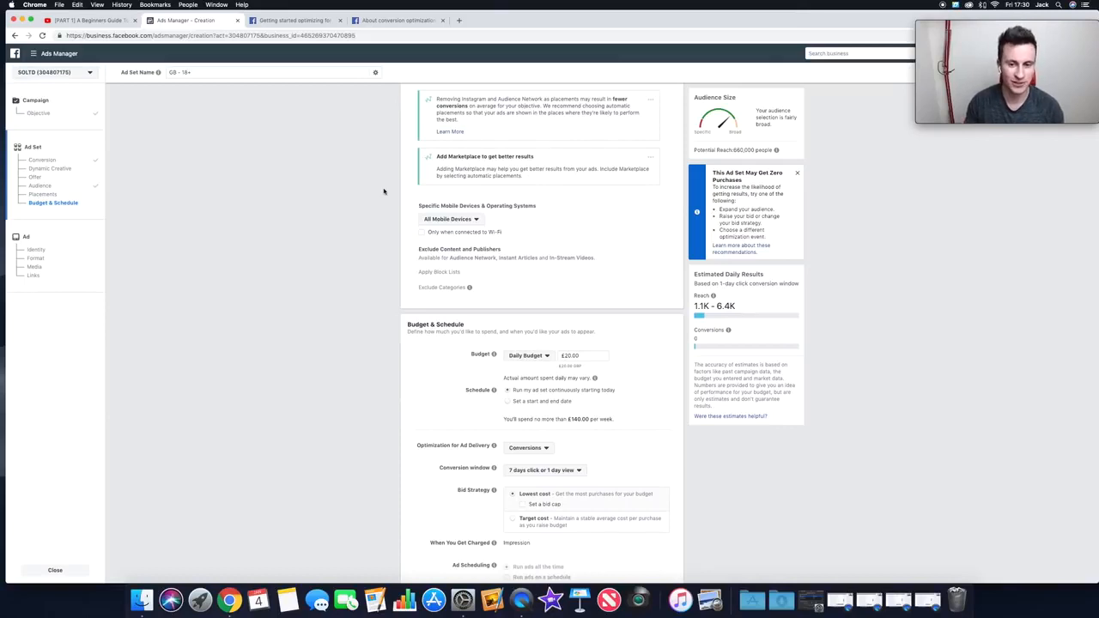
scroll(384, 190, up, 3)
scroll(384, 191, down, 2)
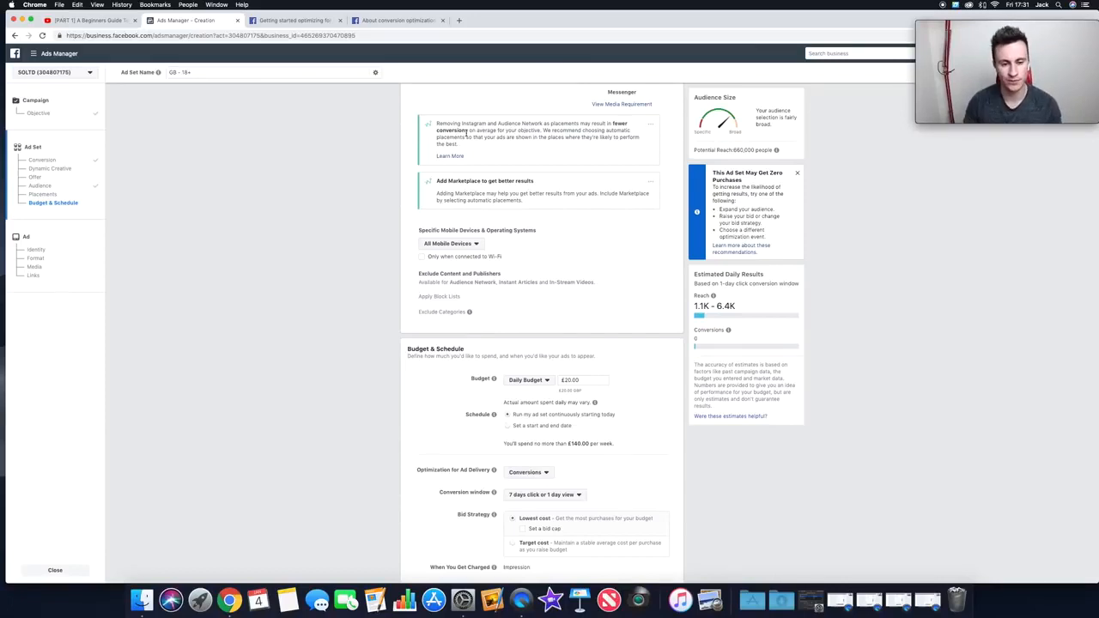
scroll(301, 155, down, 3)
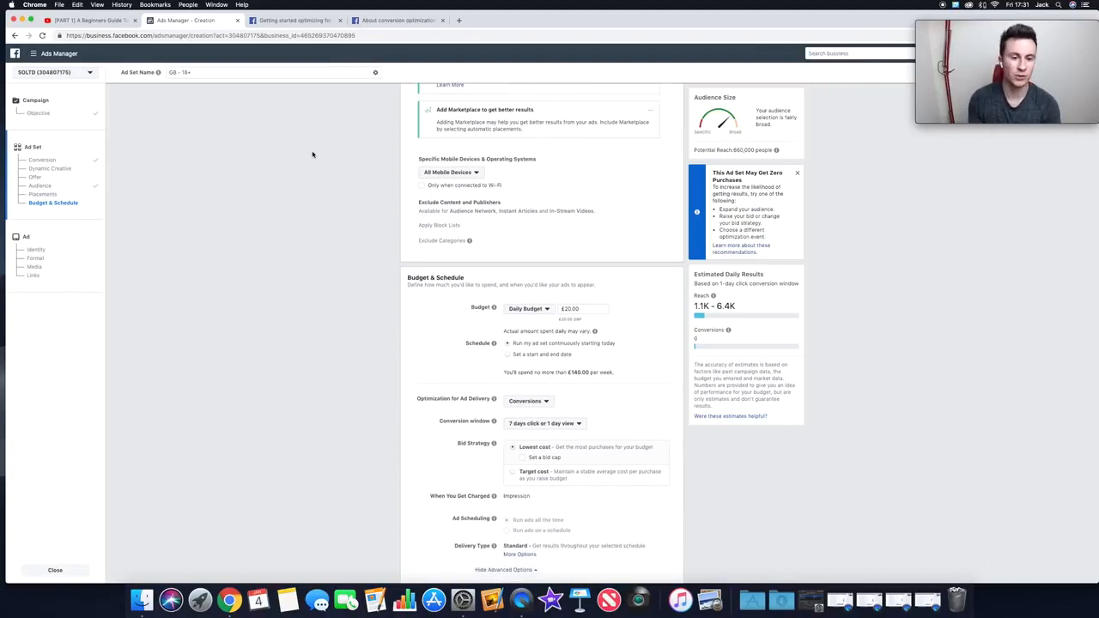
click(477, 173)
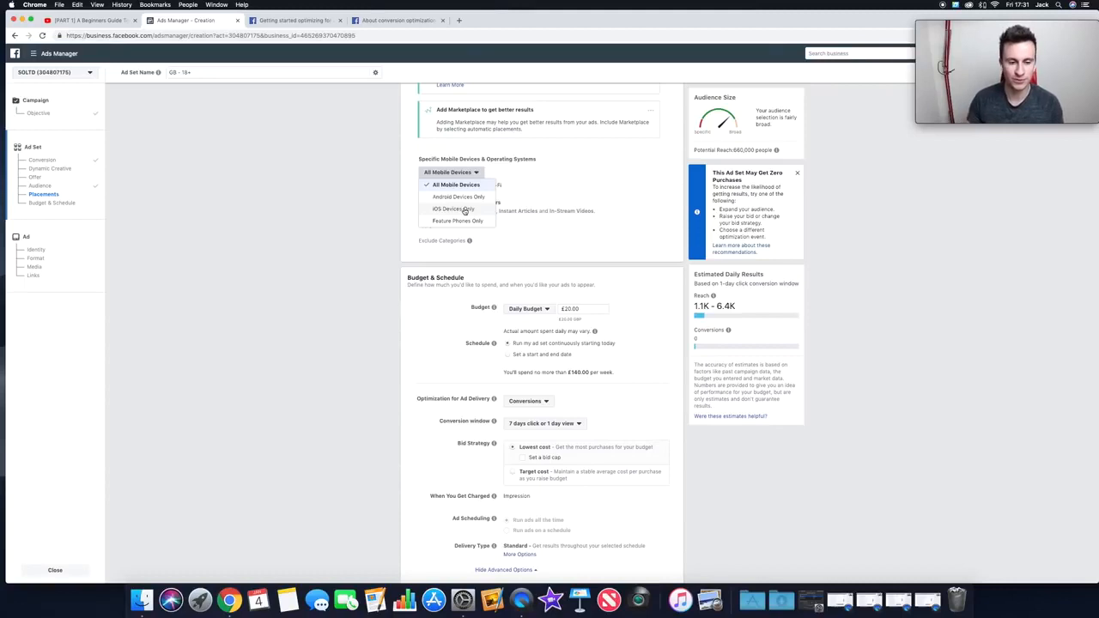
click(378, 220)
Step: Review the budget and schedule settings and check the available budget types
scroll(369, 197, down, 1)
scroll(369, 198, down, 1)
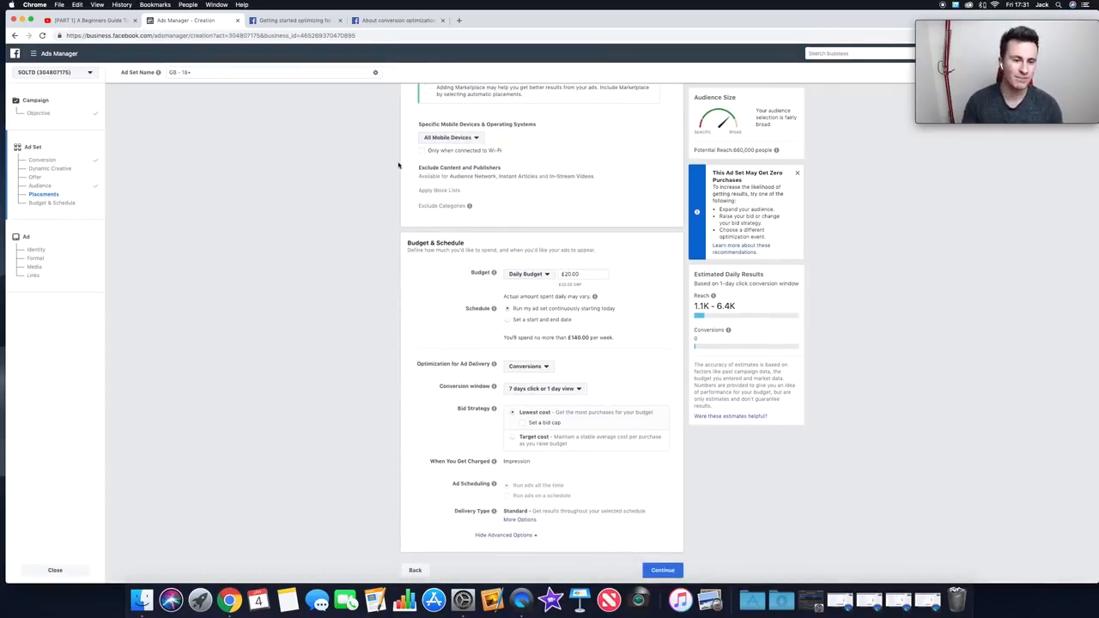
scroll(402, 161, up, 1)
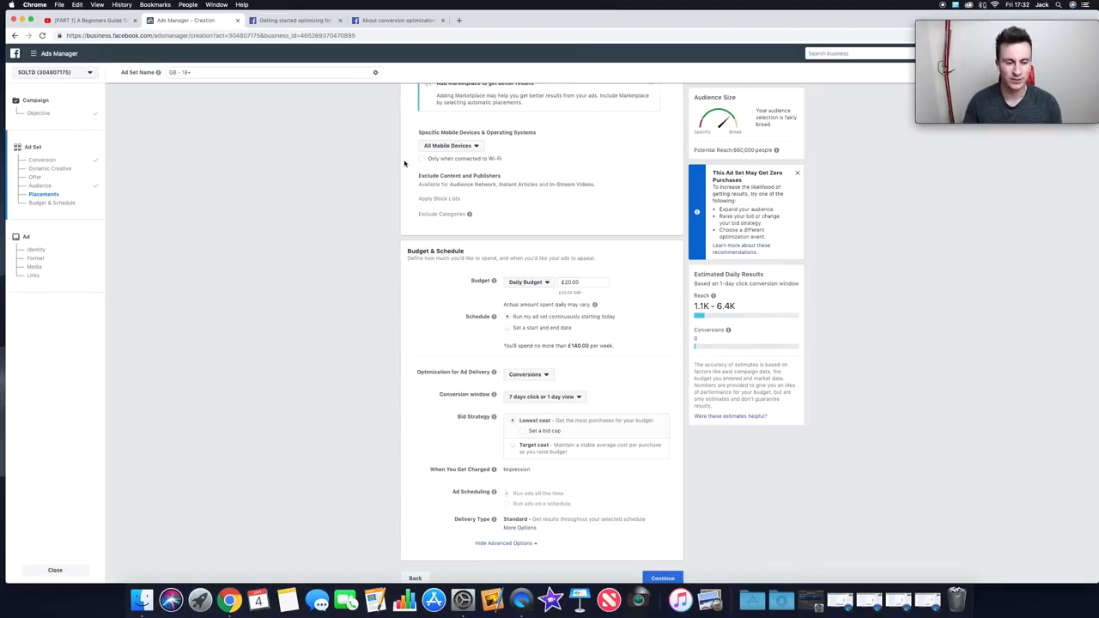
scroll(398, 211, down, 1)
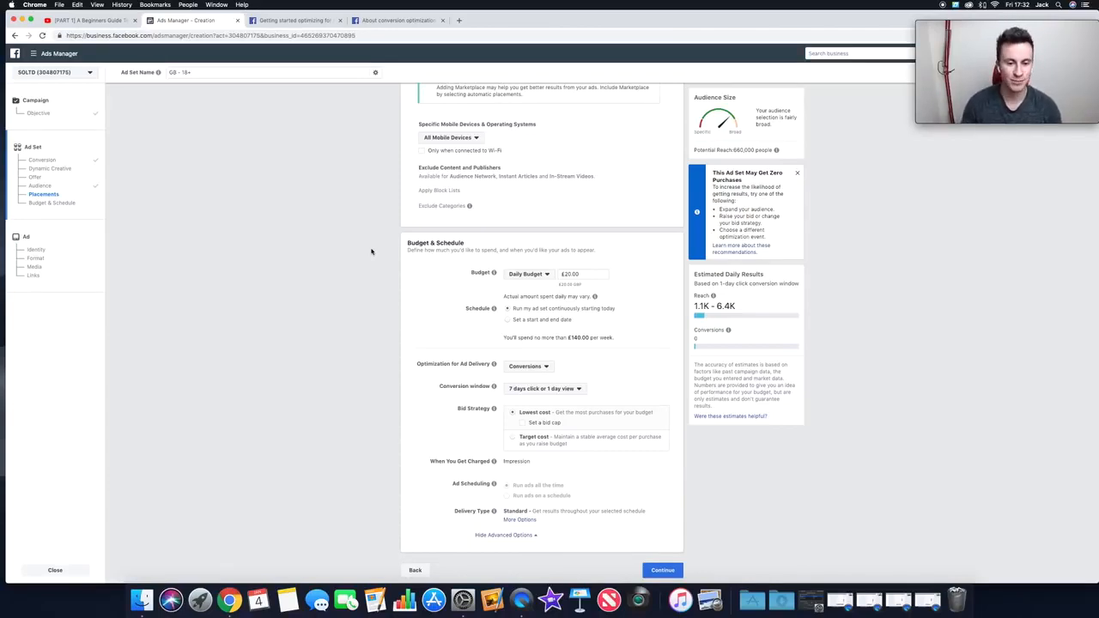
click(548, 275)
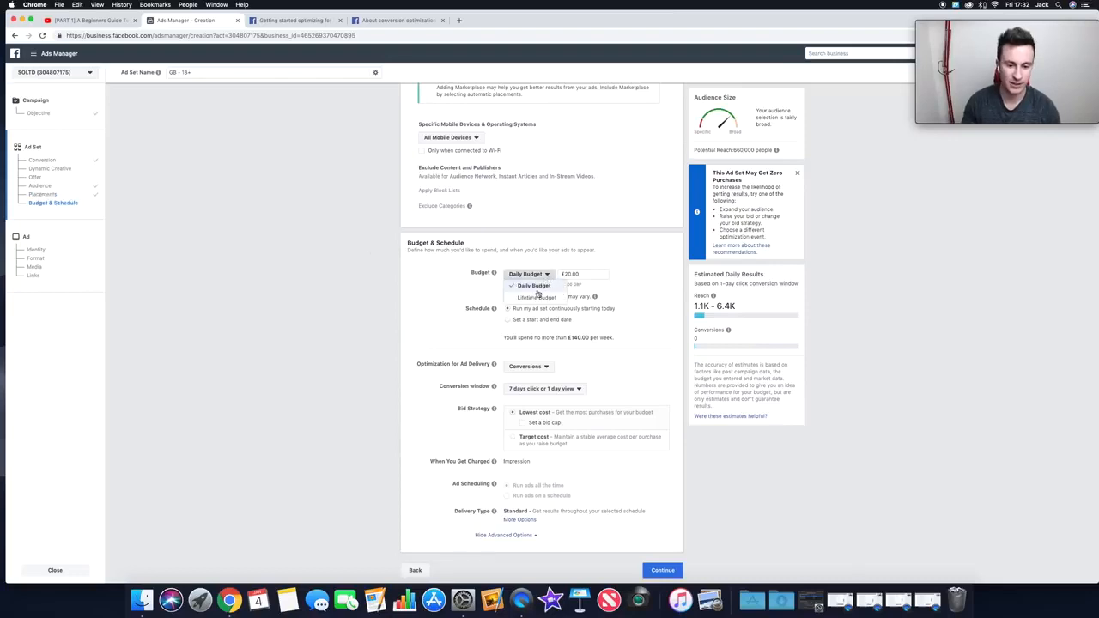
click(598, 248)
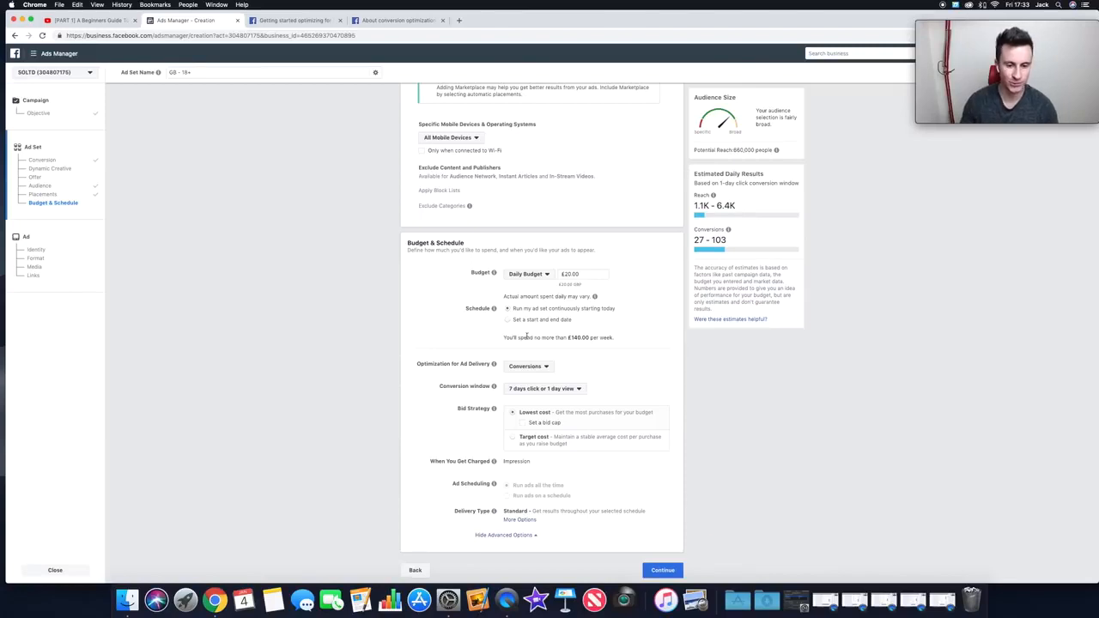
Step: Switch the ad set to a Lifetime Budget and set its schedule to start on Jan 5, 2019
click(532, 275)
click(535, 298)
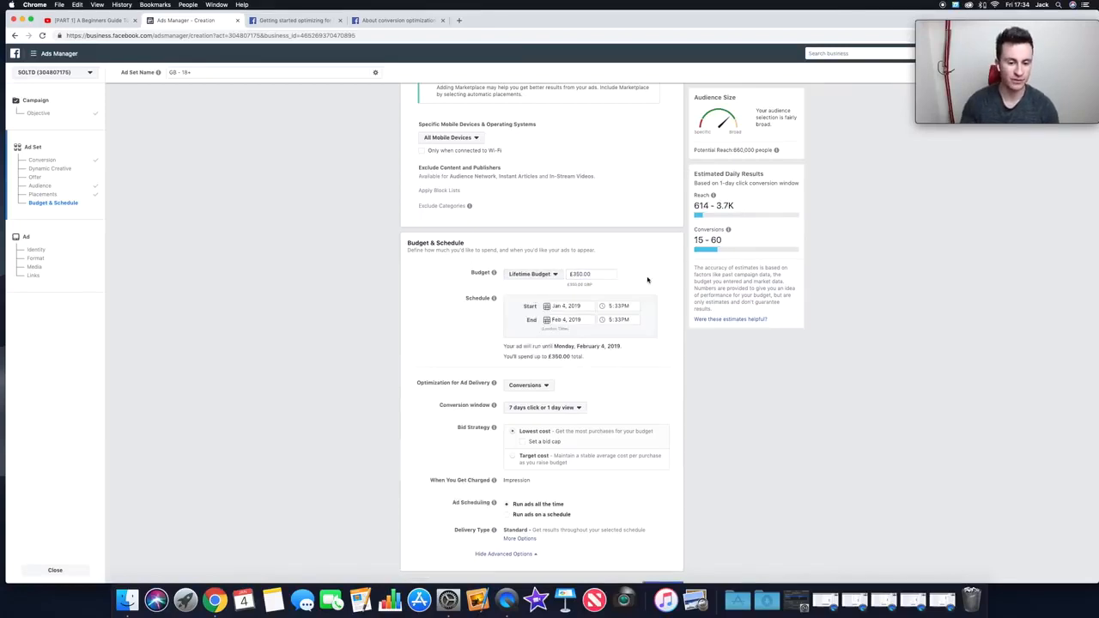
click(587, 306)
click(634, 344)
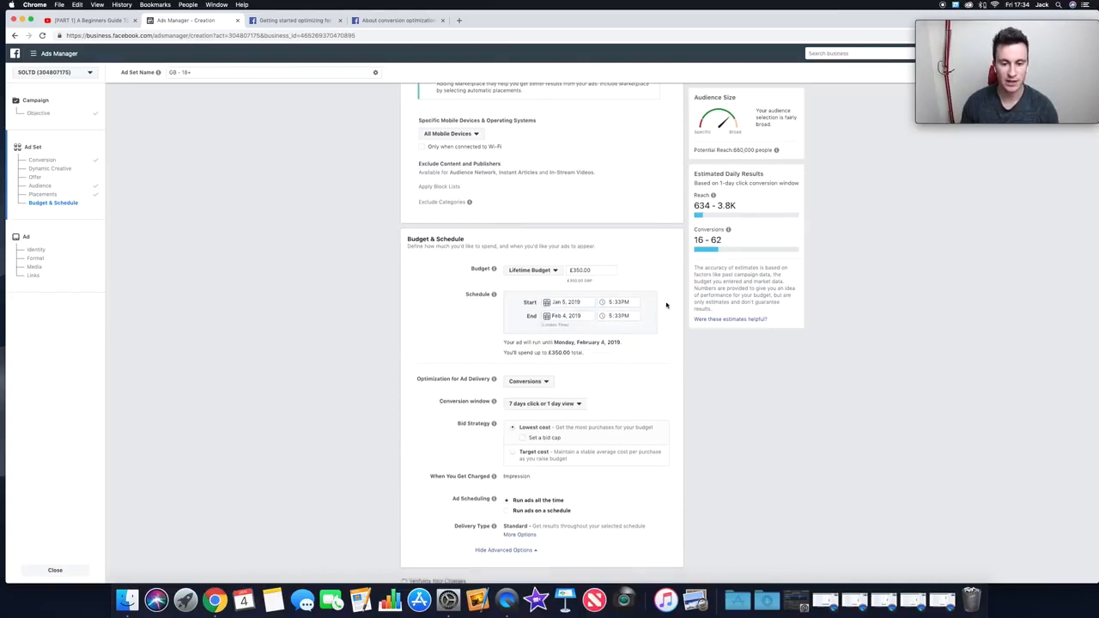
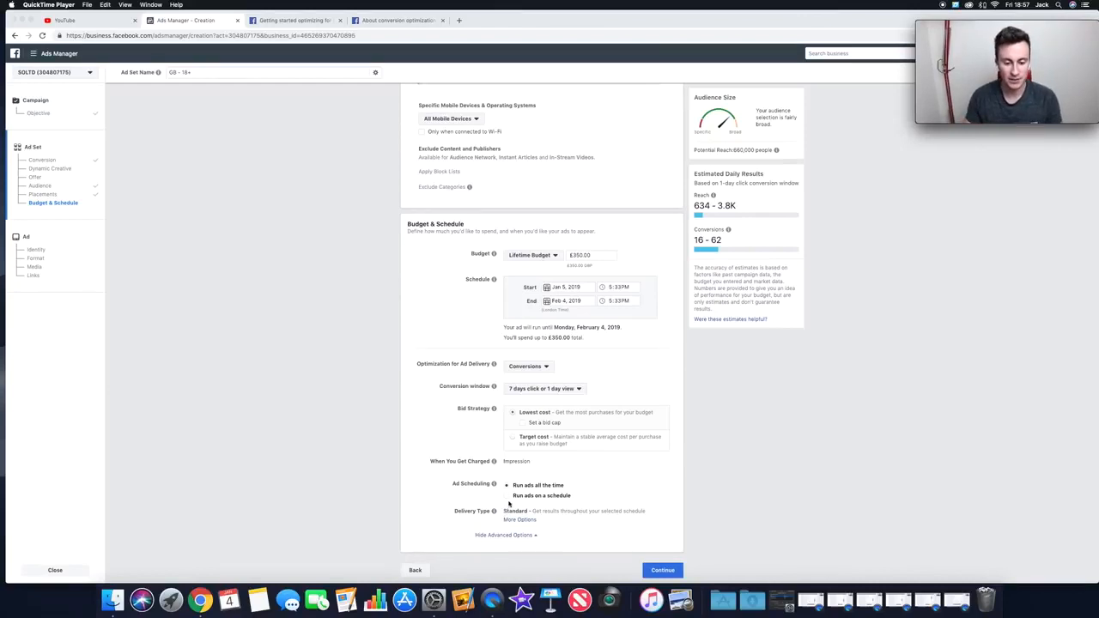
Step: Change the ad scheduling option to run ads on a schedule
click(512, 497)
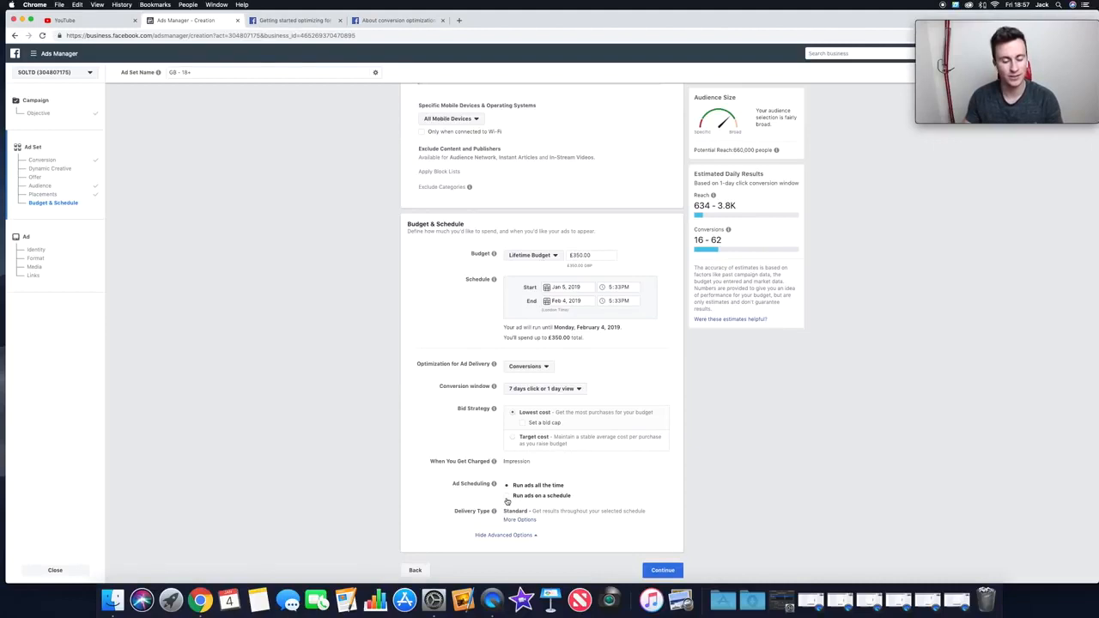
click(506, 496)
scroll(462, 385, down, 3)
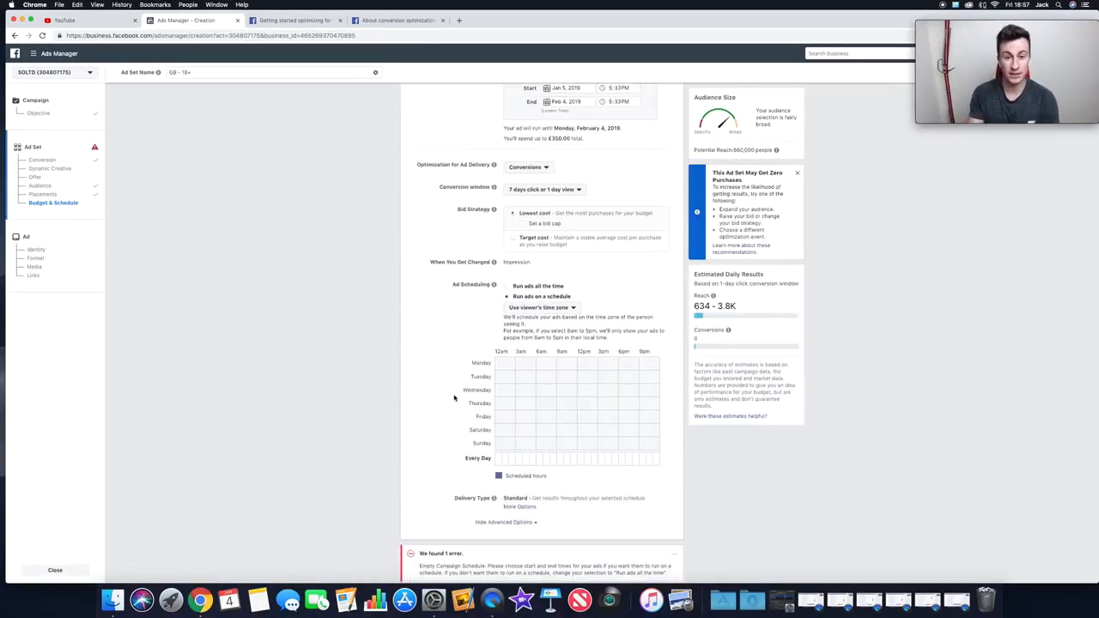
drag(515, 366, 569, 455)
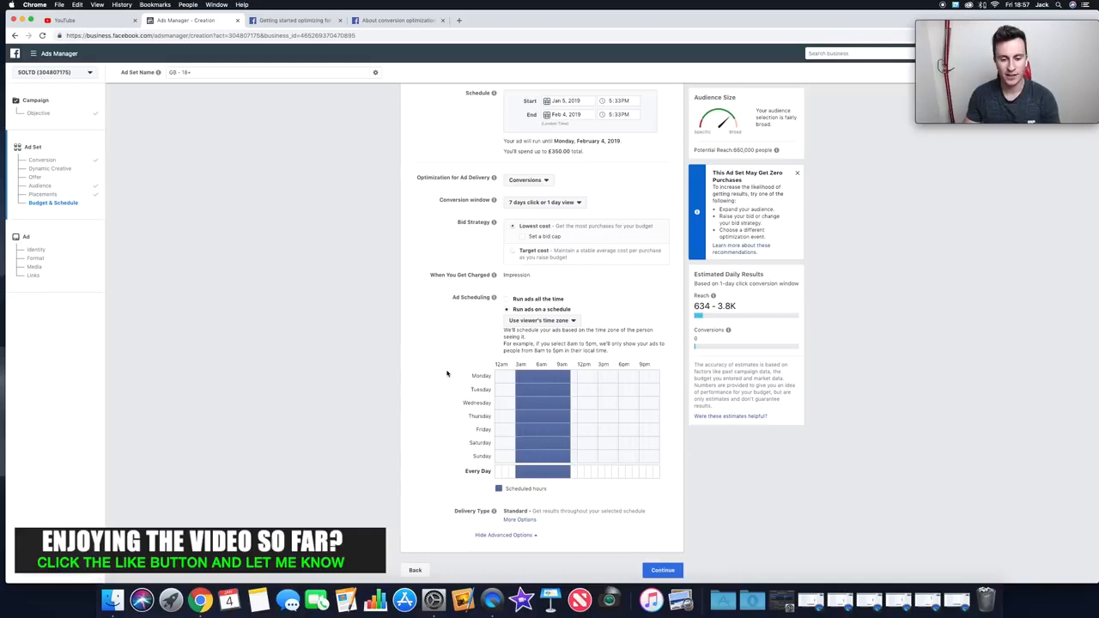
click(533, 379)
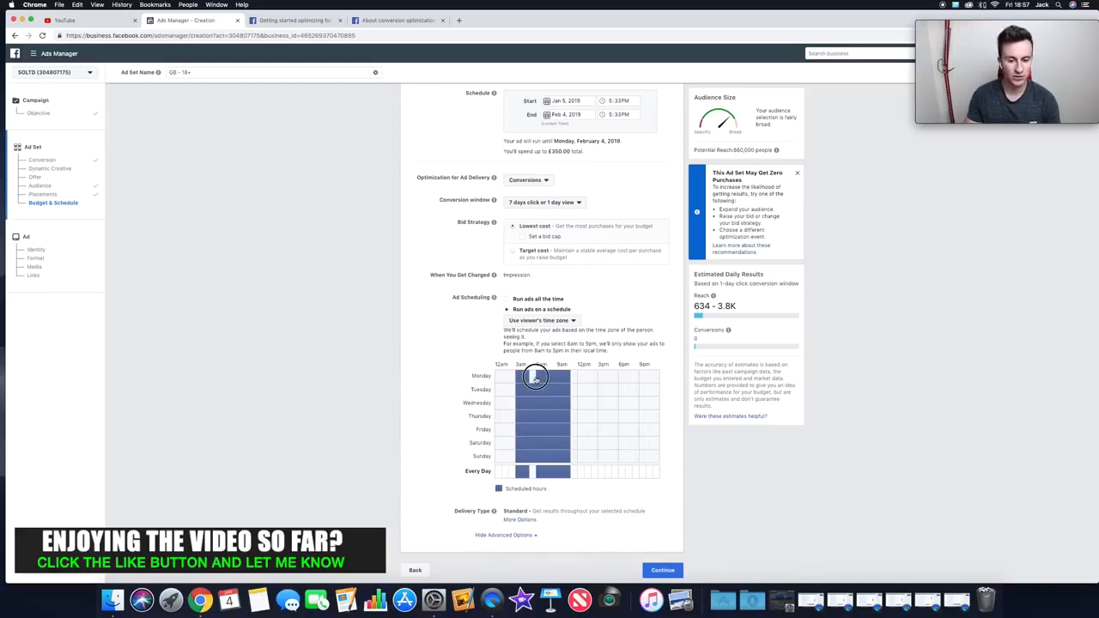
click(538, 377)
drag(520, 377, 567, 475)
drag(541, 378, 552, 462)
click(560, 465)
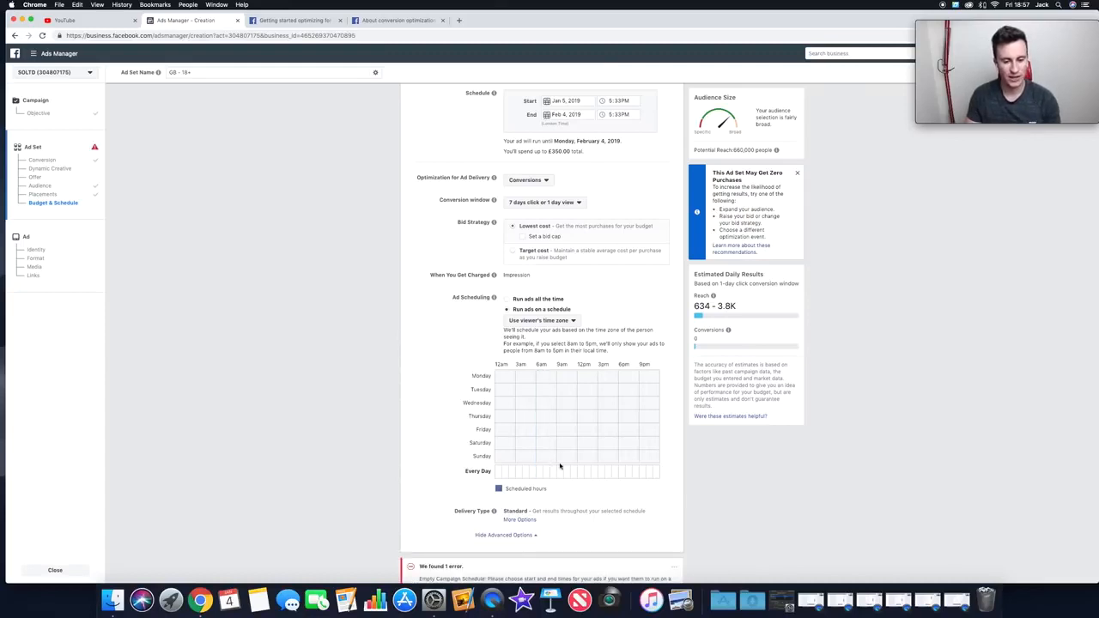
Step: Schedule the ads for every day of the week from 6am to 11am, 1pm to 4pm and 6pm to midnight
drag(535, 377, 568, 470)
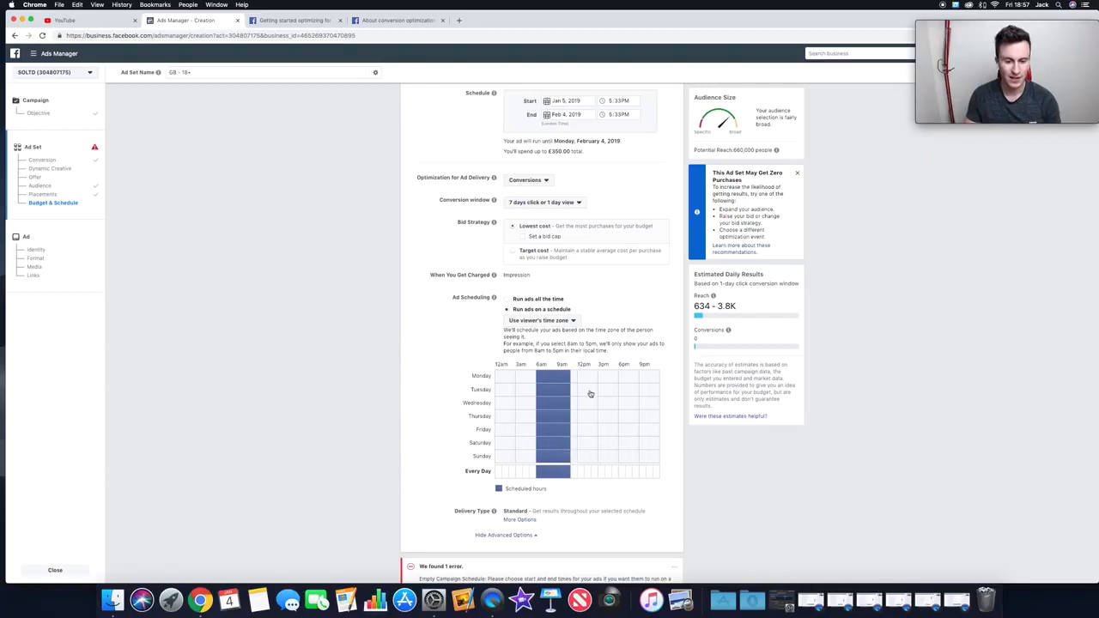
drag(587, 376, 601, 471)
drag(622, 376, 661, 473)
drag(622, 380, 656, 479)
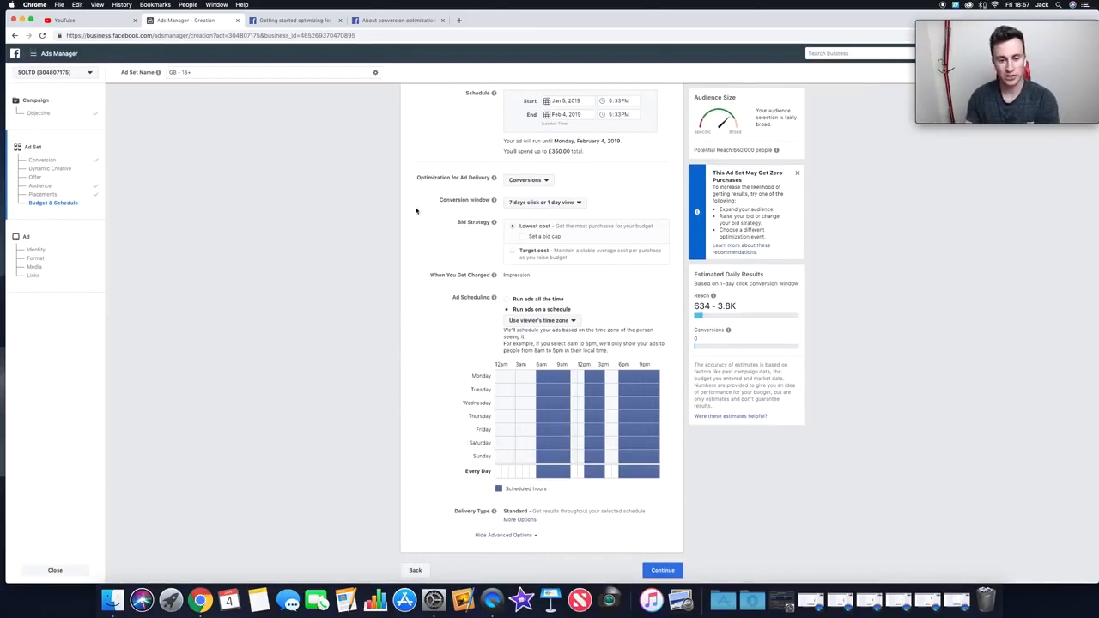
Step: Consult the help article on how many optimization events to aim for, and keep the conversion window at 7 days click or 1 day view
click(578, 202)
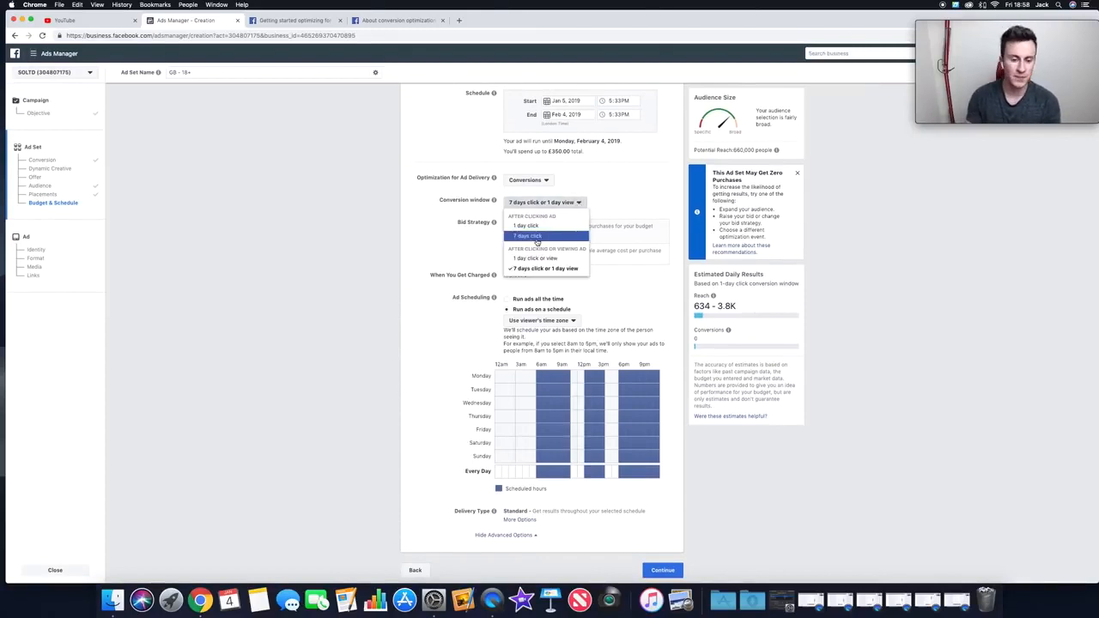
click(399, 19)
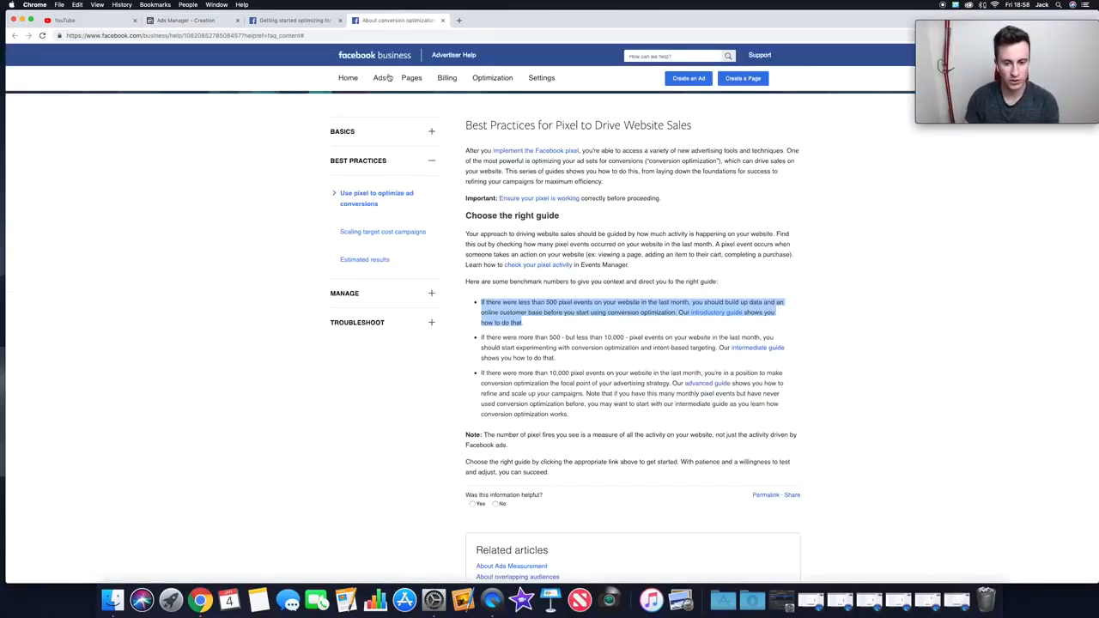
click(292, 20)
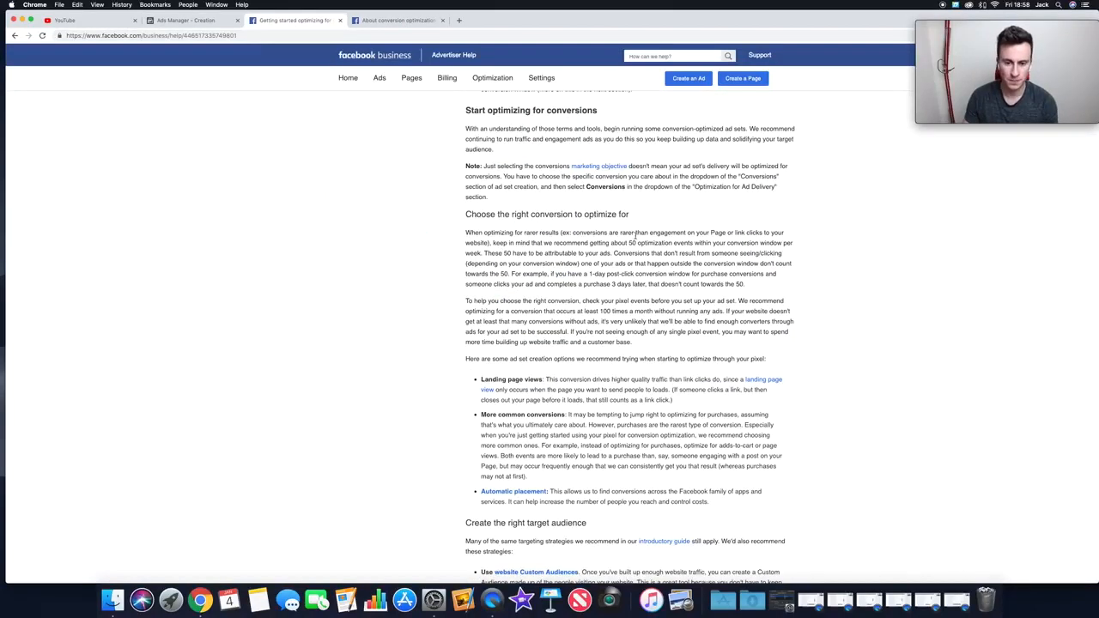
drag(628, 243, 692, 243)
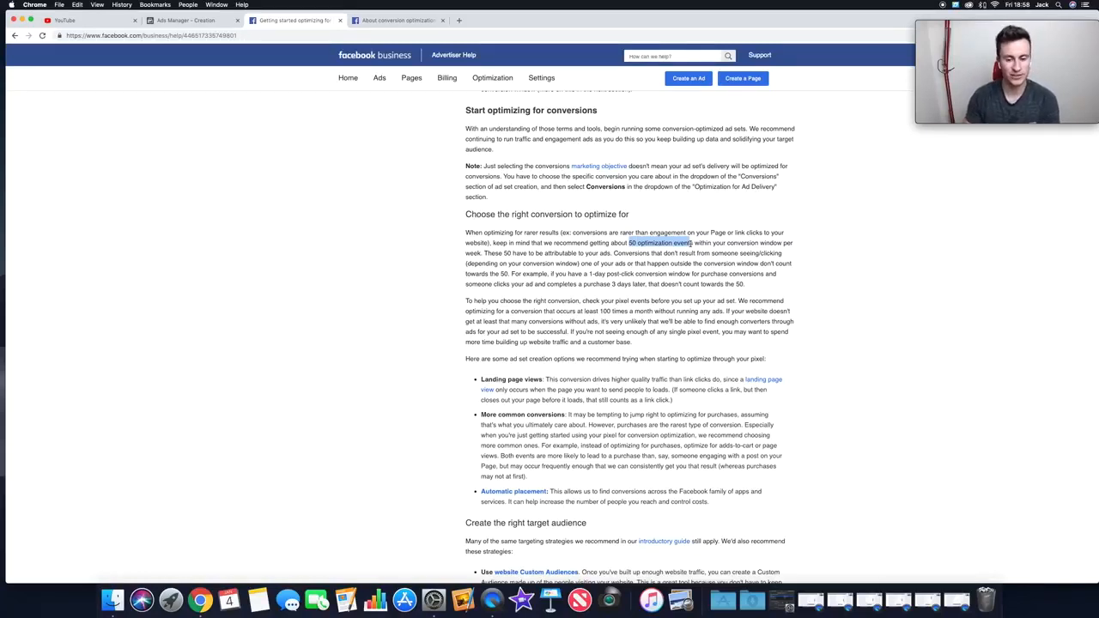
drag(590, 264, 633, 264)
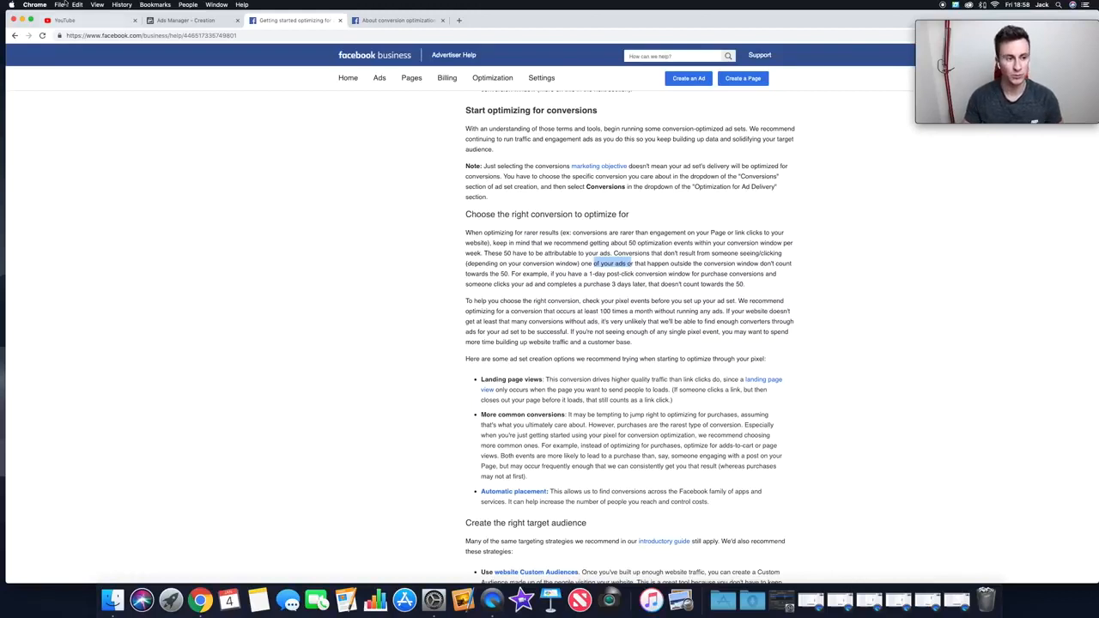
click(184, 19)
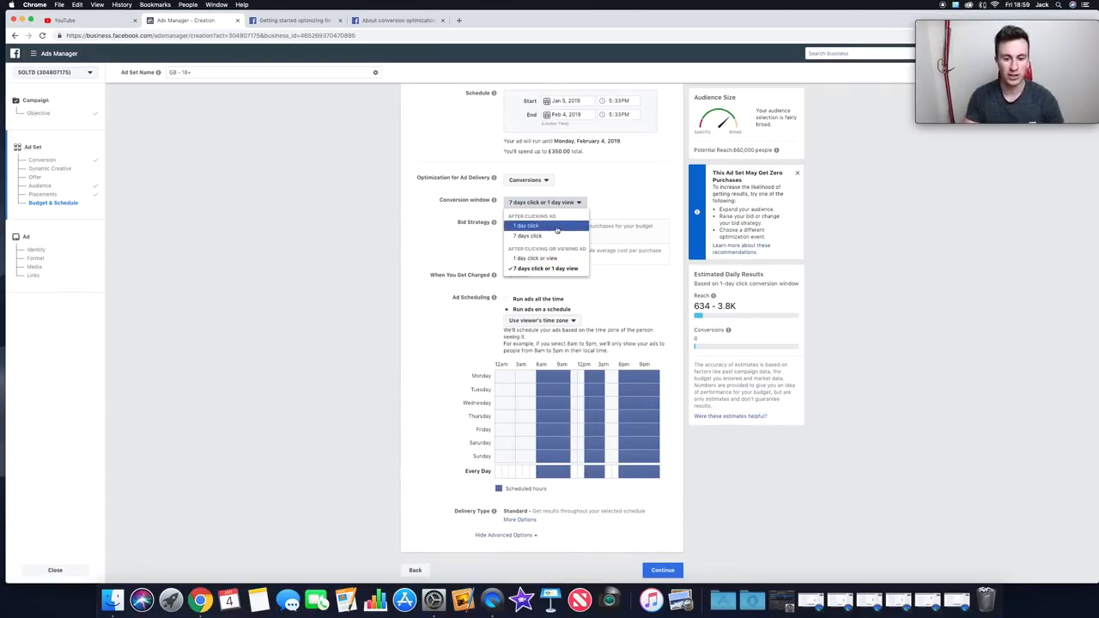
click(557, 270)
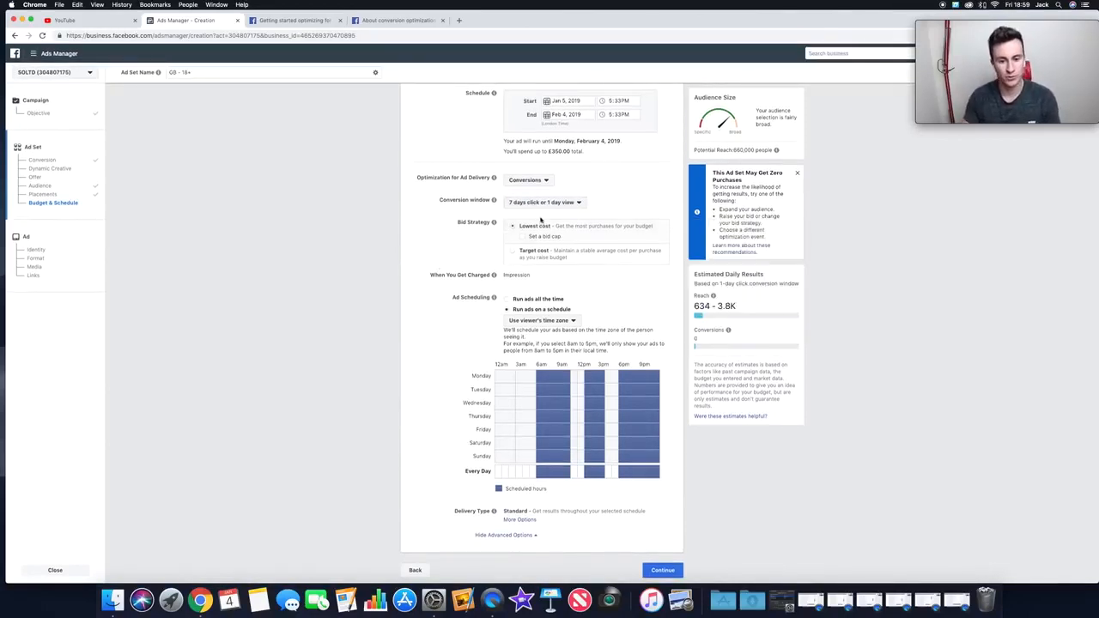
Step: Compare the Lowest cost and Target cost bid strategies and set the ad set to Target cost
mouse_move(567, 236)
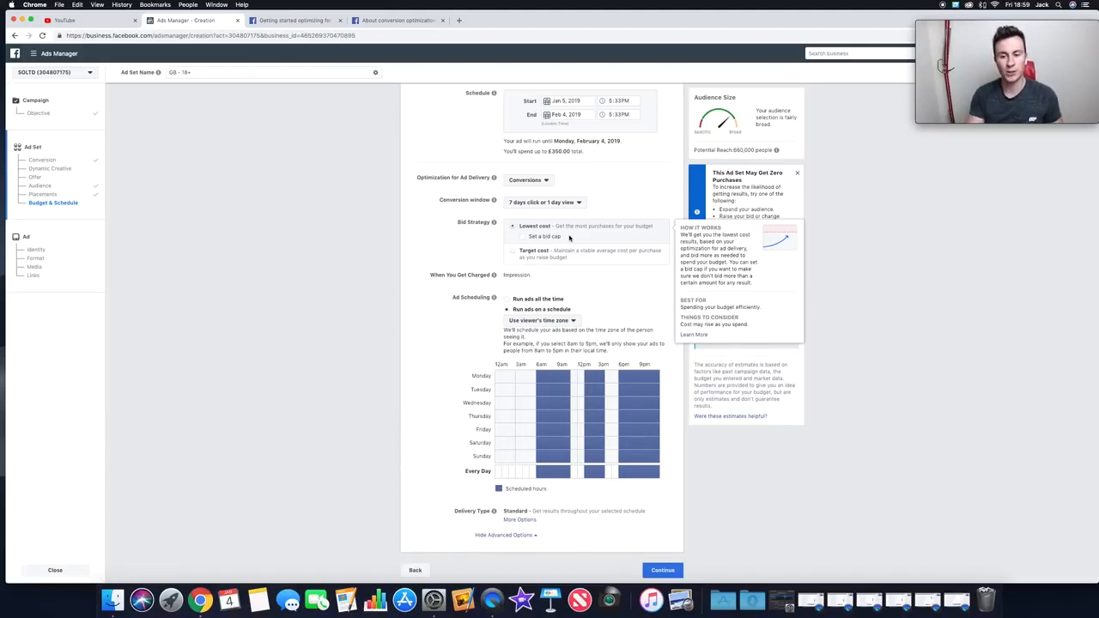
click(513, 251)
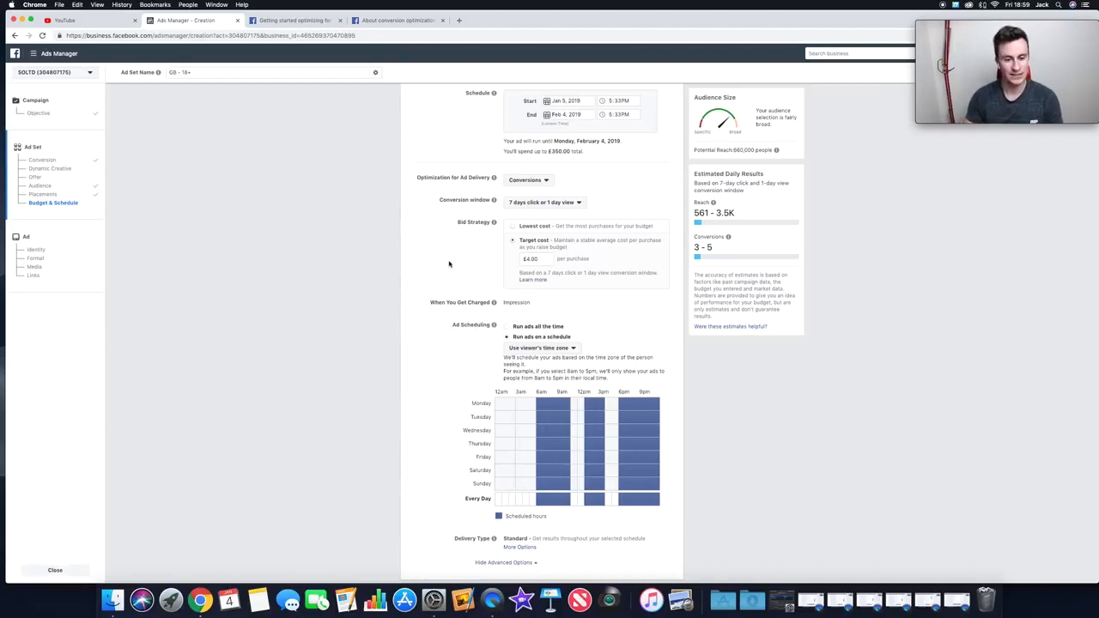
click(513, 226)
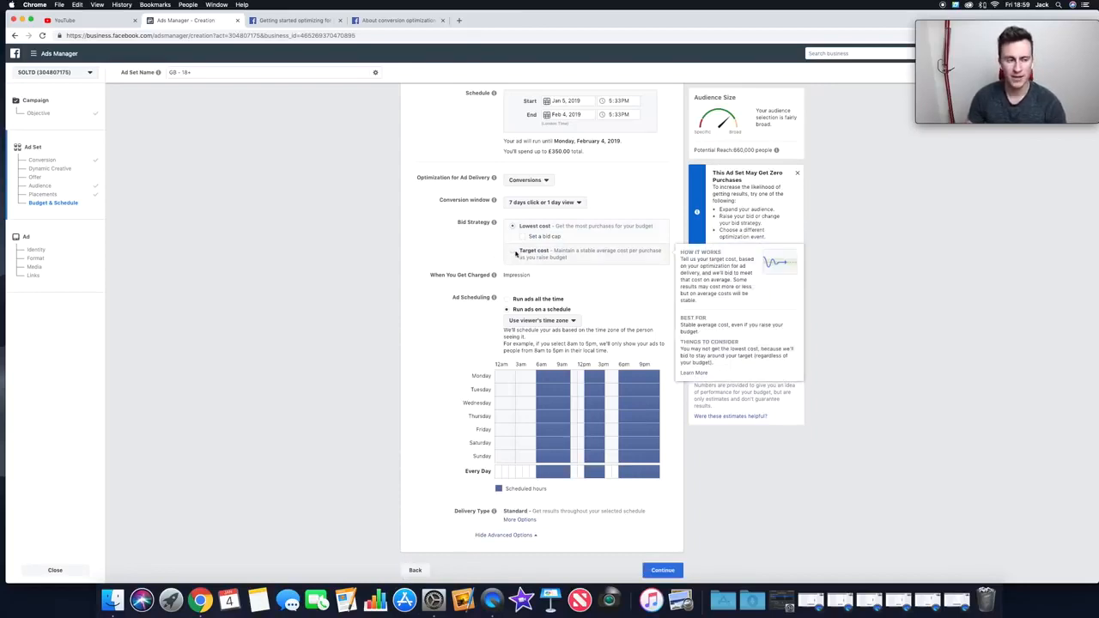
click(516, 254)
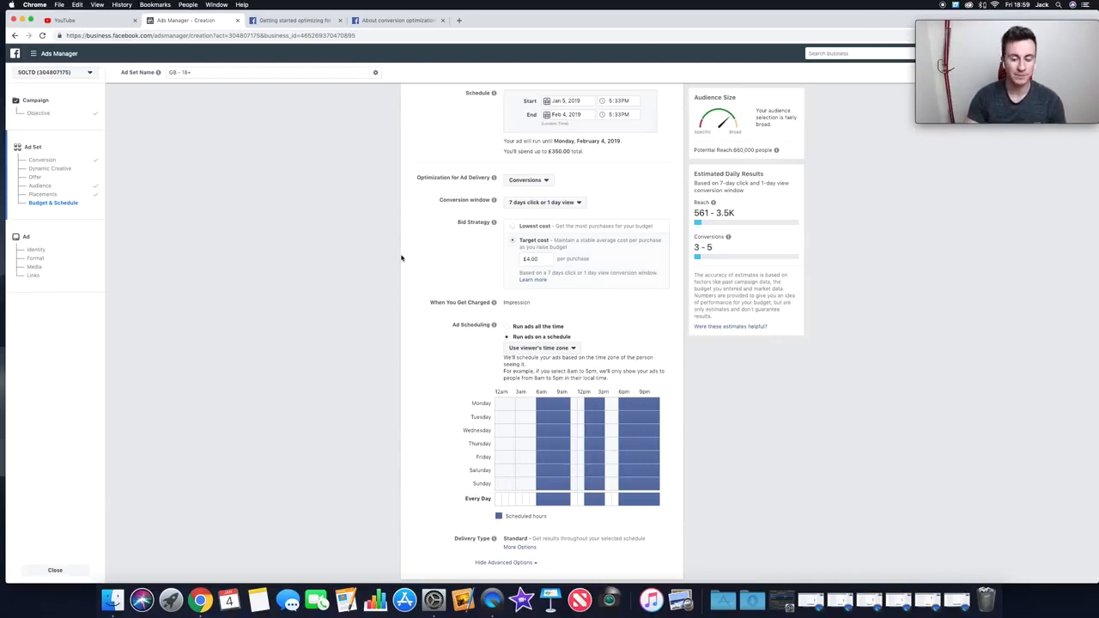
Step: Review the budget and schedule settings and check the ad schedule's time zone options without changing the selection
scroll(404, 245, up, 5)
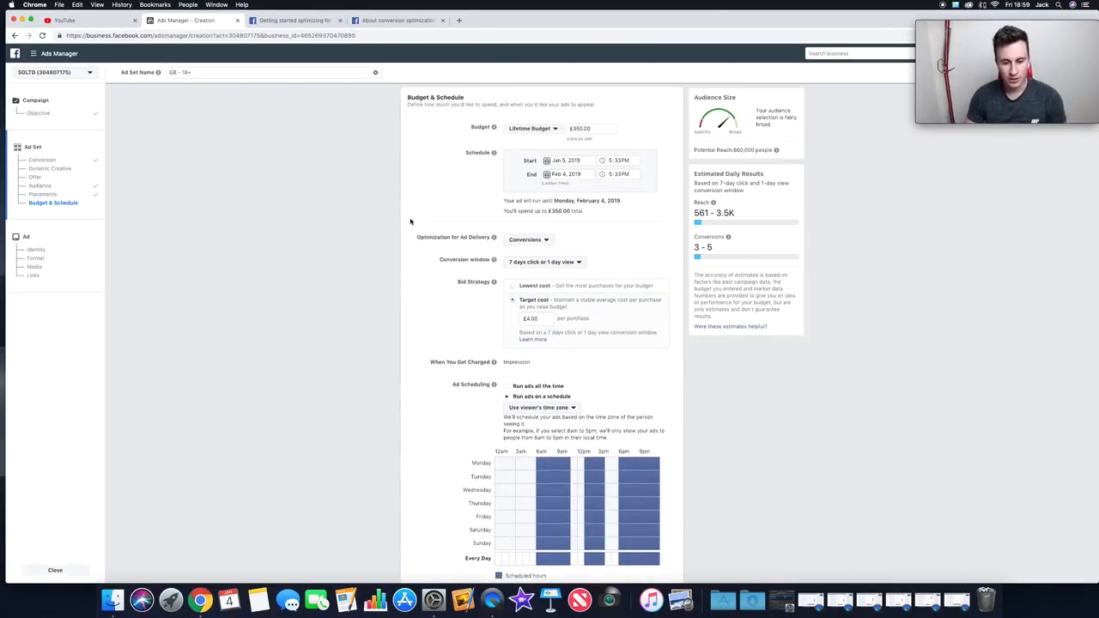
scroll(410, 222, up, 5)
scroll(407, 243, down, 9)
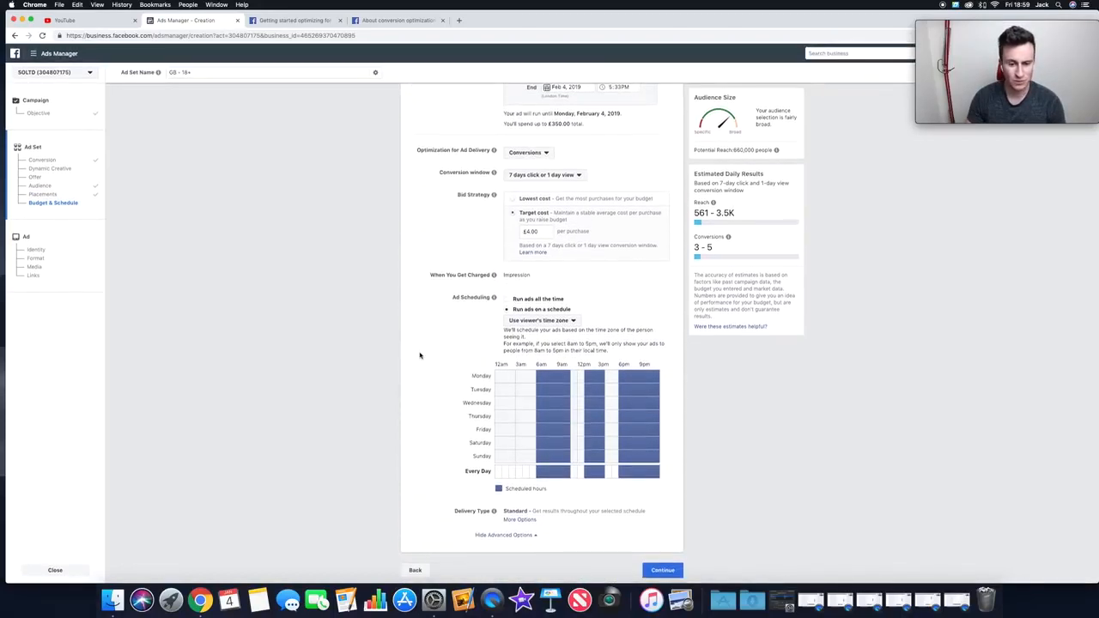
click(571, 320)
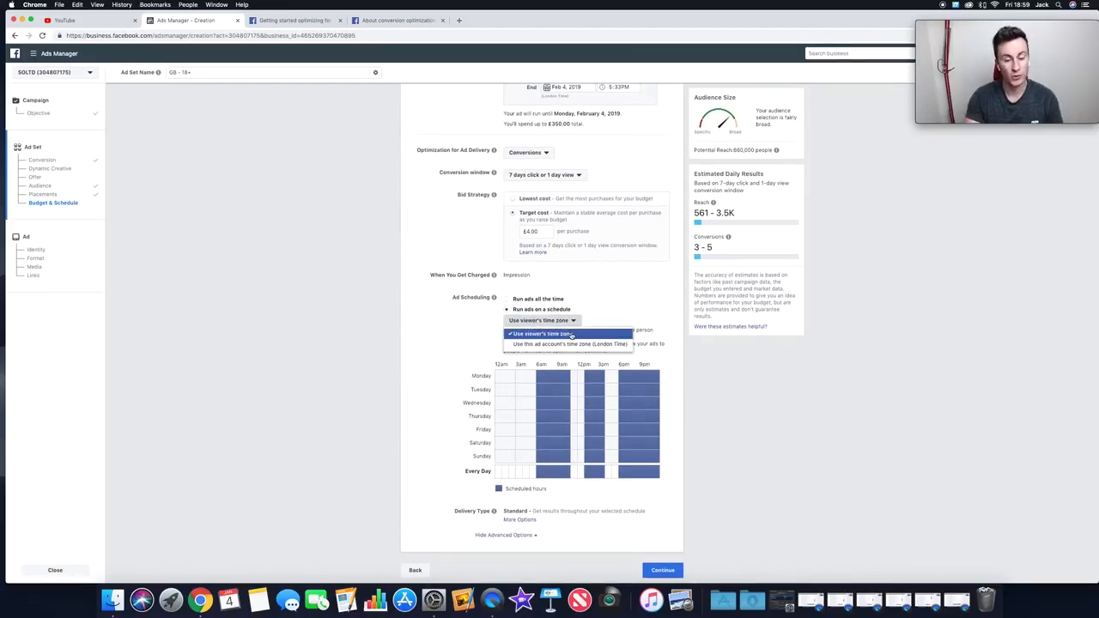
click(426, 354)
Step: Replace the ad set name with "PUR || UK || 18-65+ || M+F ||", matching the conversion, location, age and gender settings
scroll(420, 344, up, 15)
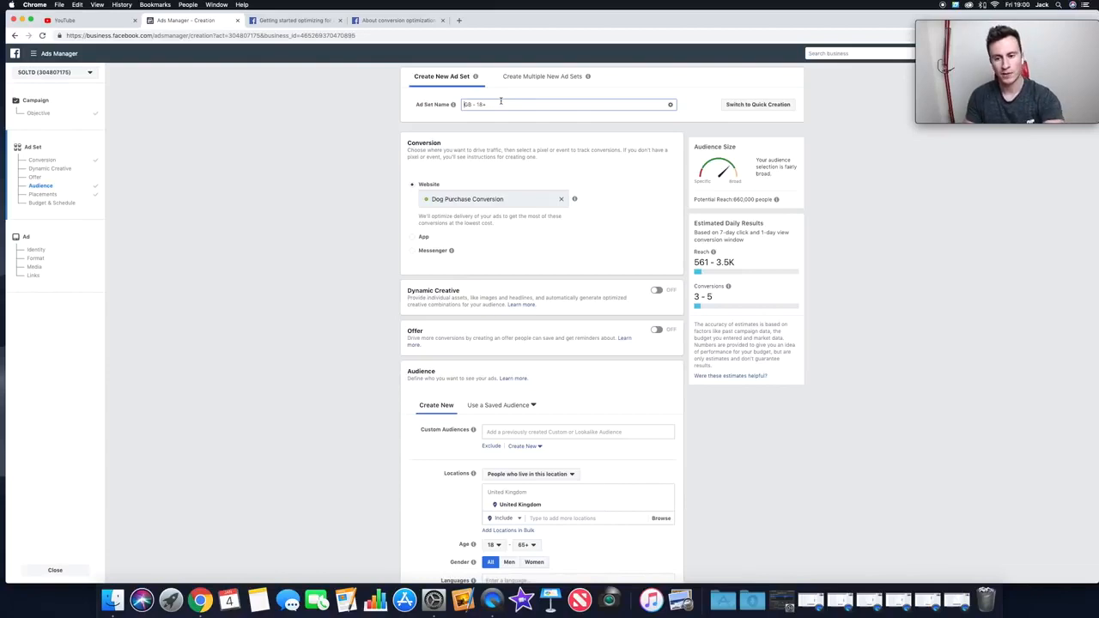
triple_click(500, 104)
key(BackSpace)
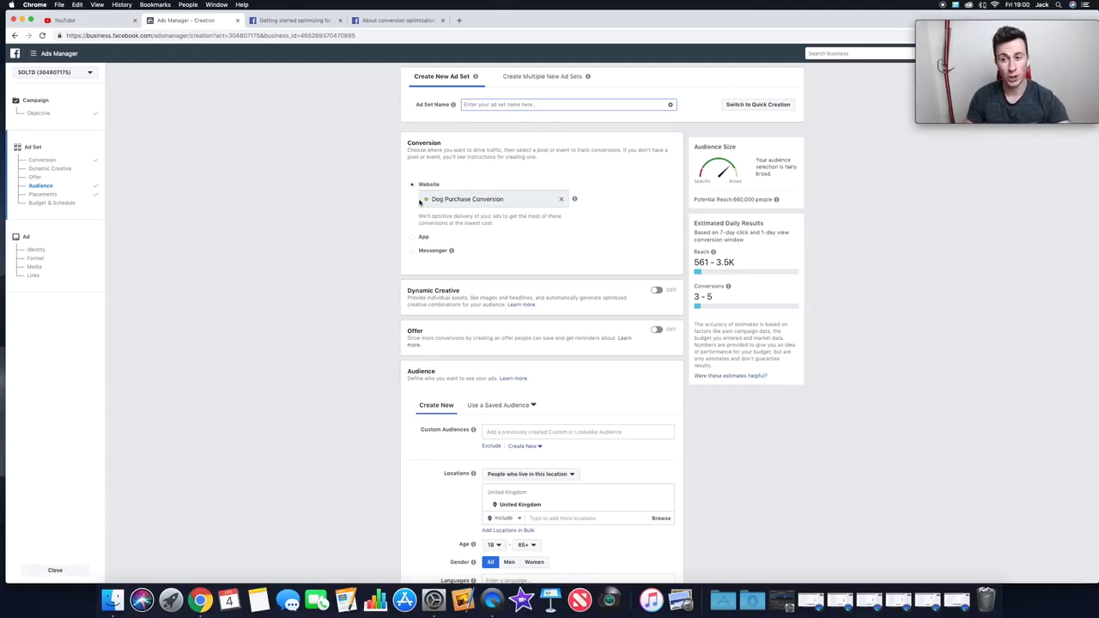
scroll(398, 247, down, 1)
click(486, 100)
text(PUR |)
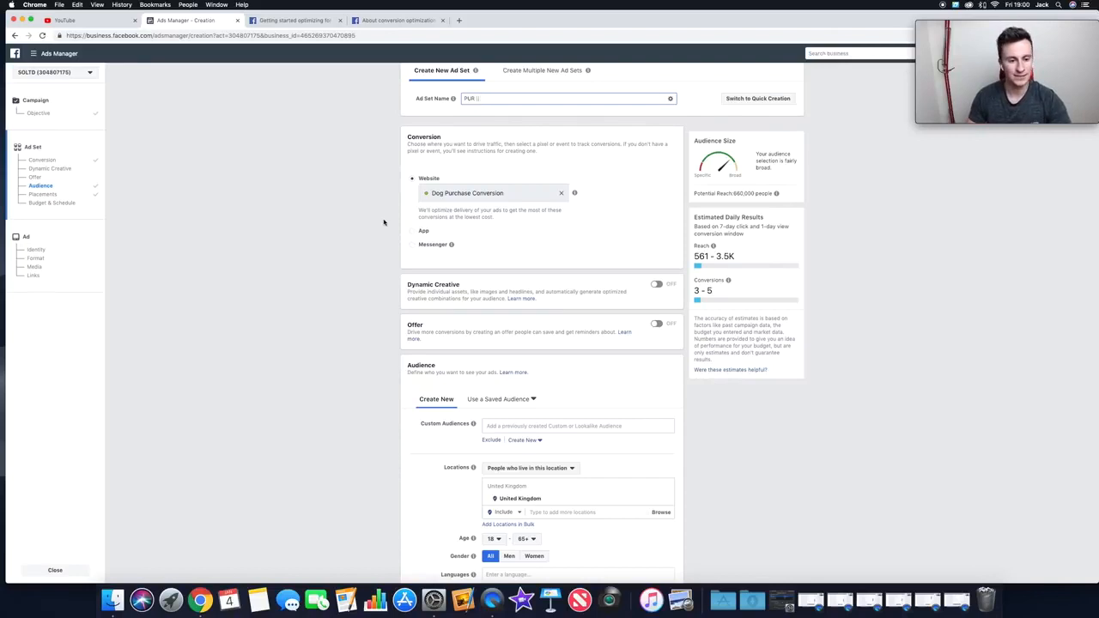
scroll(384, 223, down, 3)
scroll(383, 287, down, 1)
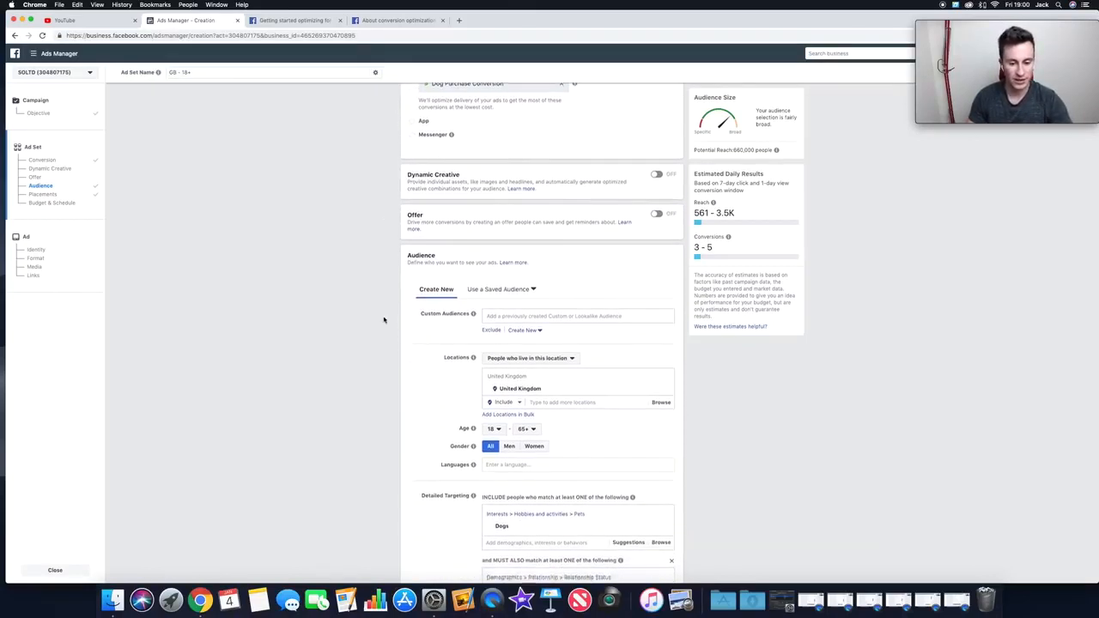
scroll(383, 318, up, 4)
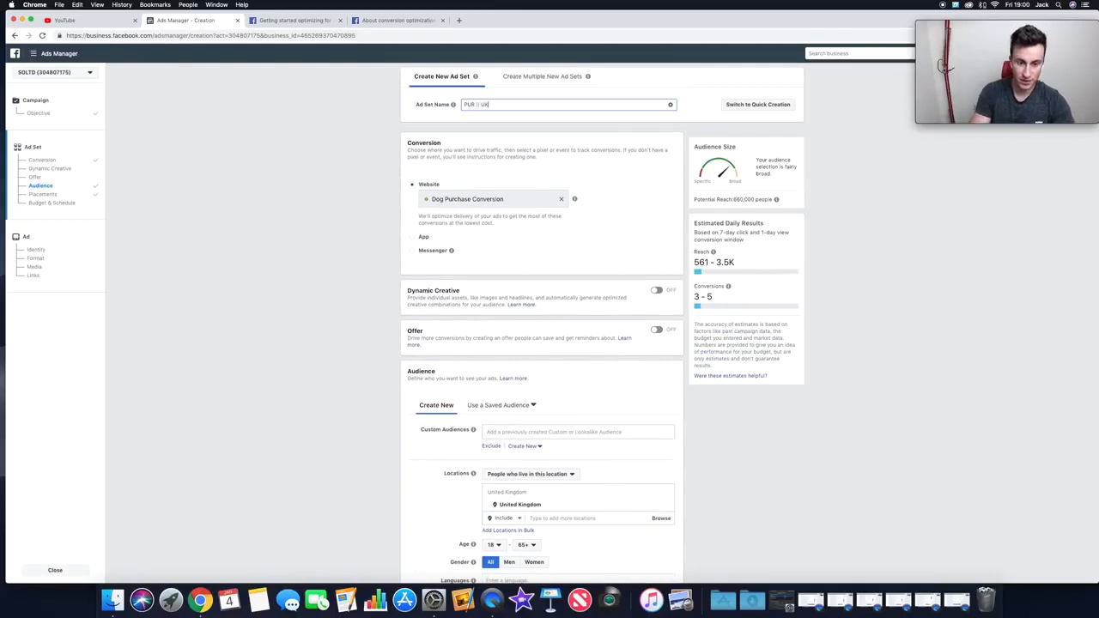
text(|| 18-65+ || M+F ||)
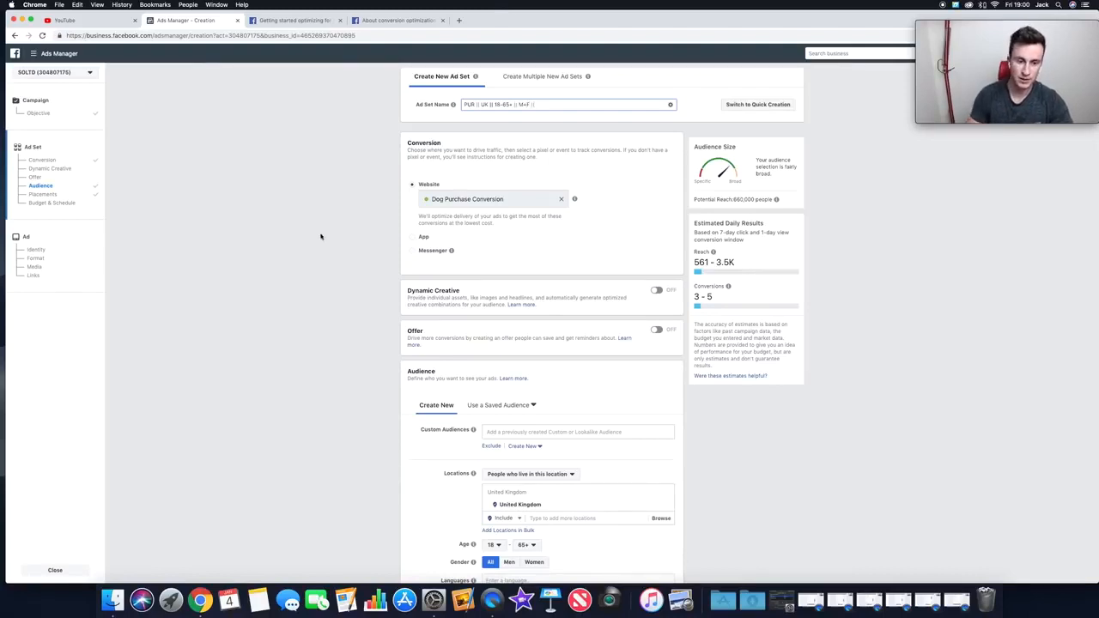
Step: Add the detailed targeting to the end of the ad set name as "Dogs + Engaged"
scroll(312, 289, down, 7)
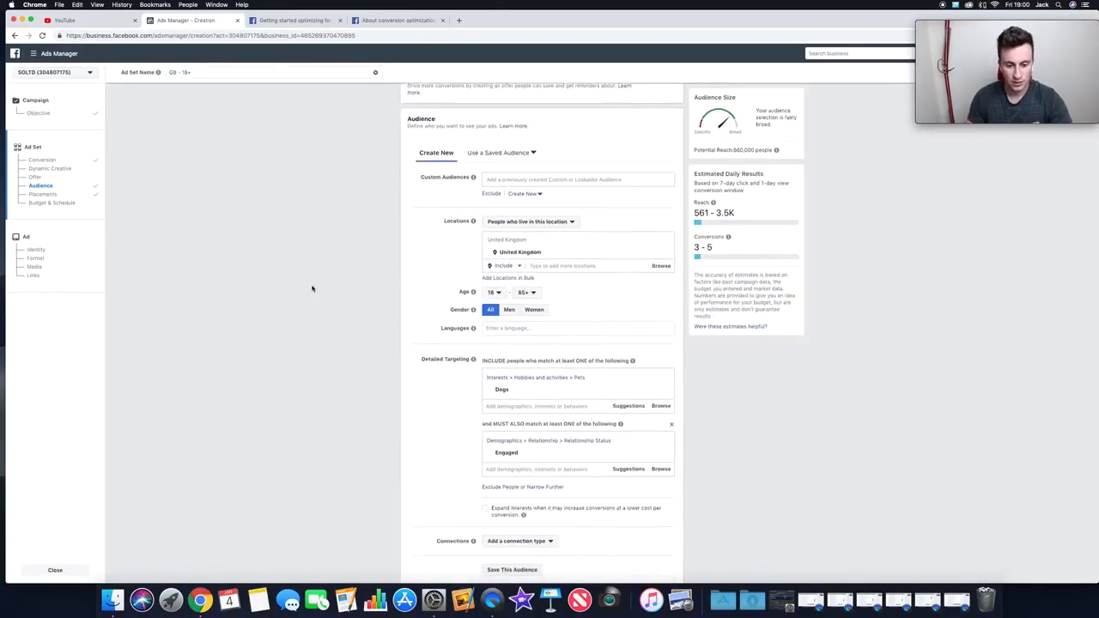
scroll(311, 288, up, 7)
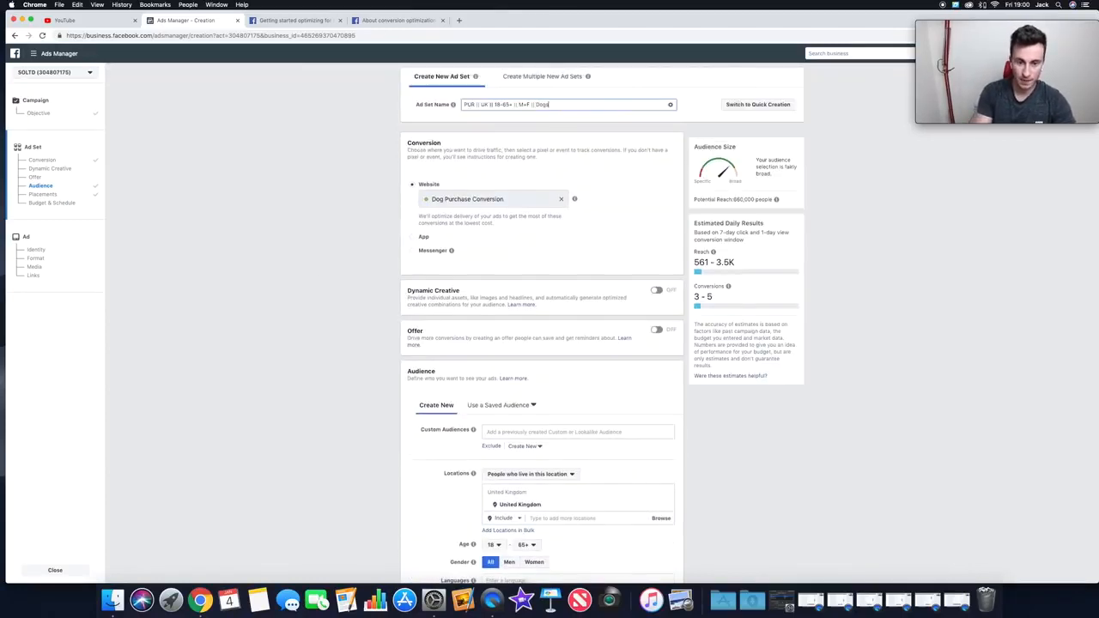
text(Engaged)
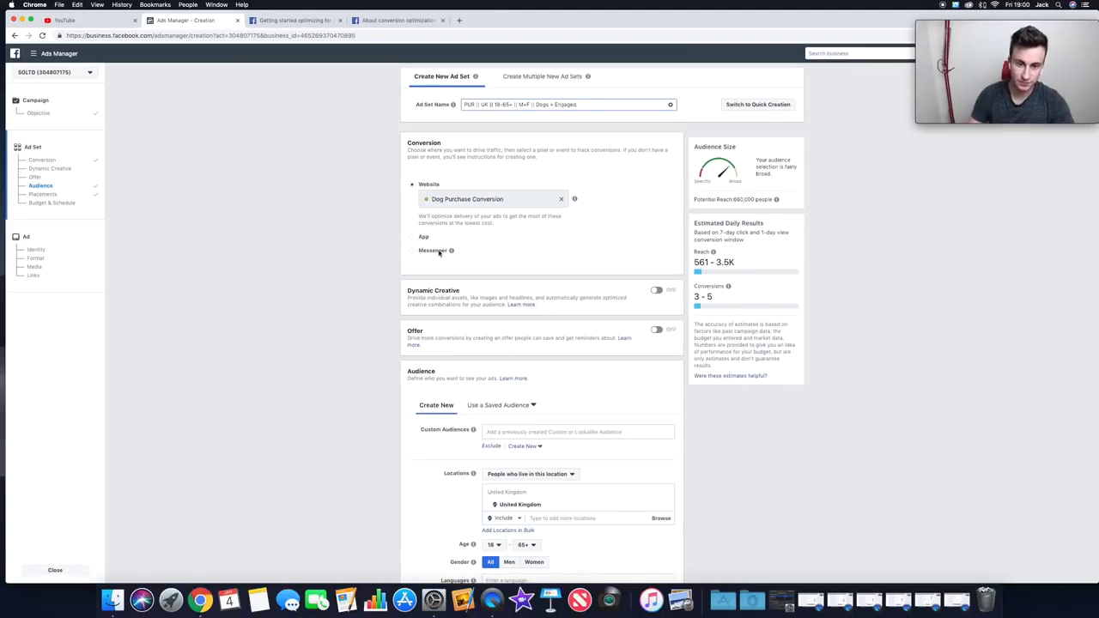
Step: Review the ad set's audience, placements, budget, bid strategy and ad schedule settings
scroll(400, 290, down, 10)
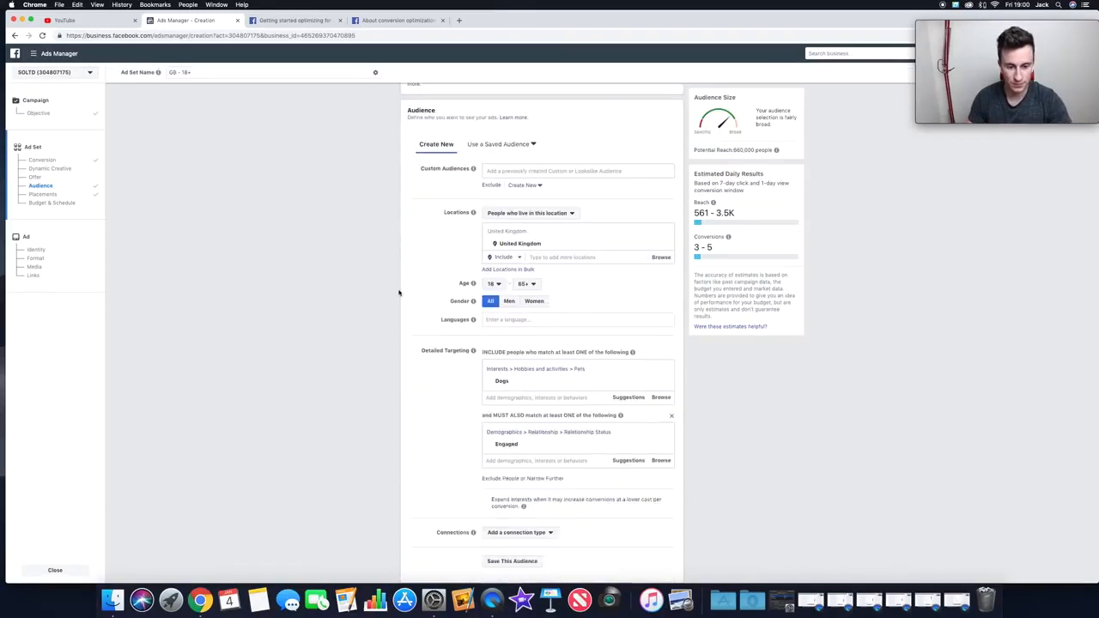
scroll(399, 292, down, 10)
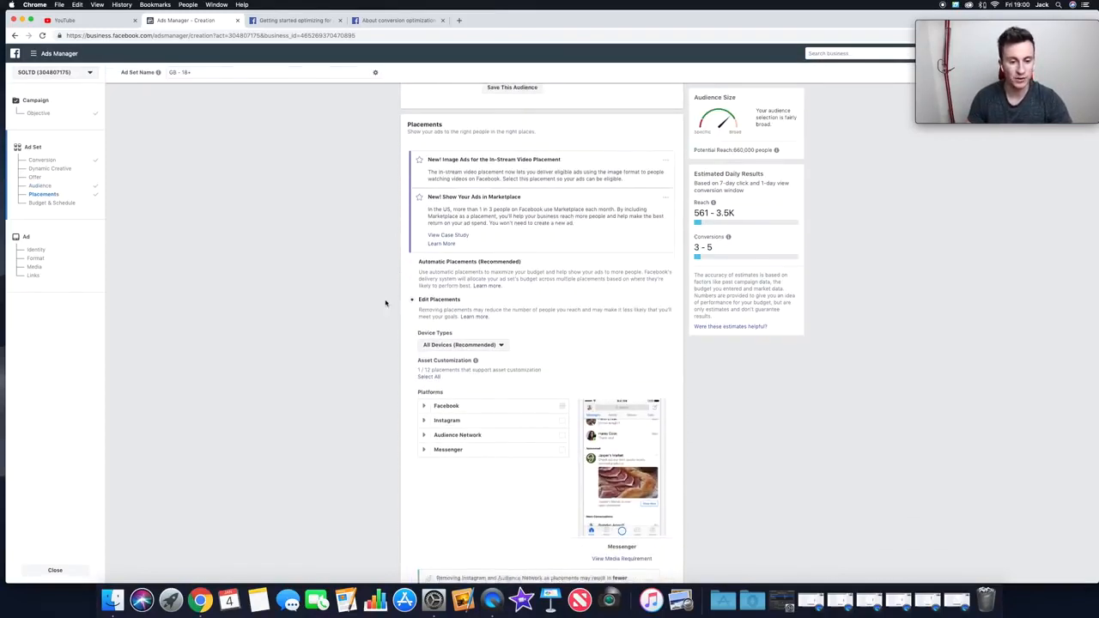
scroll(386, 303, down, 10)
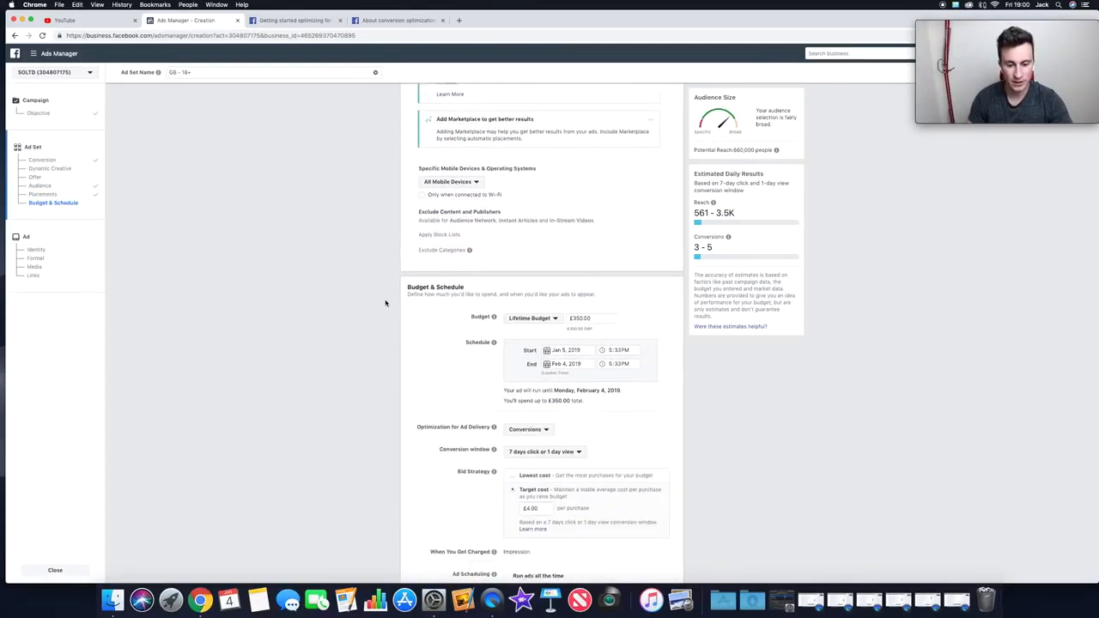
scroll(386, 303, down, 3)
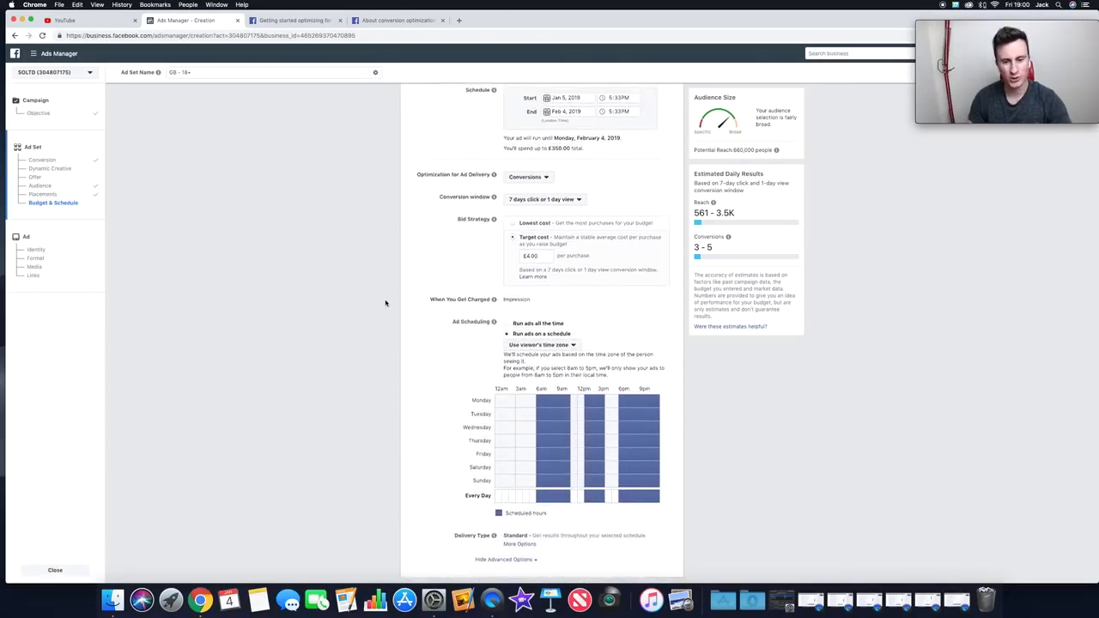
scroll(385, 303, up, 12)
scroll(386, 303, up, 12)
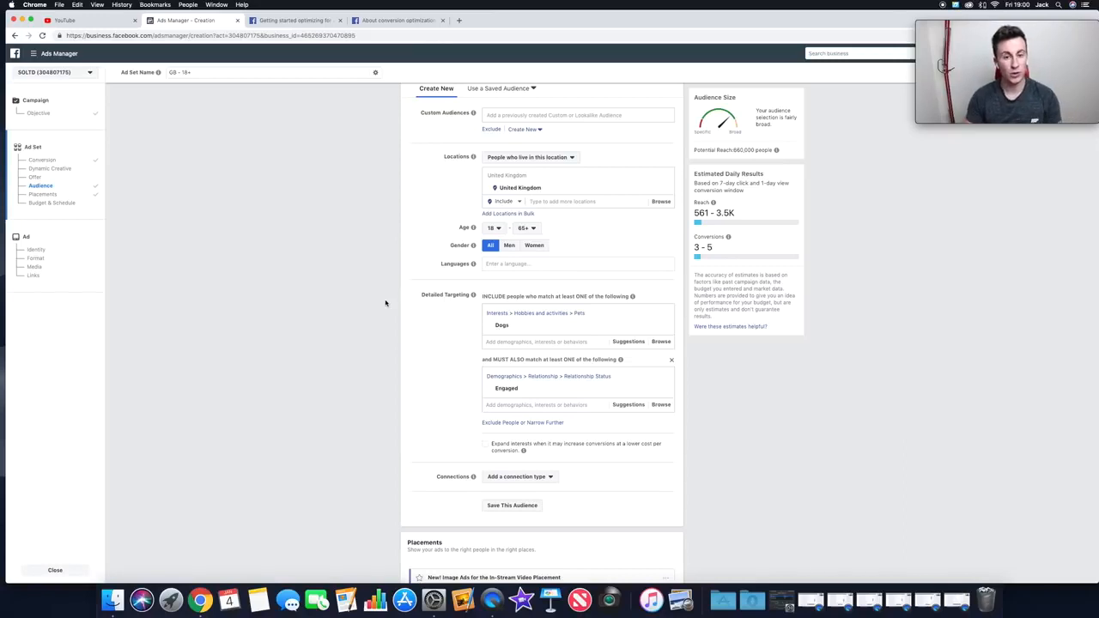
Step: Add "NFO" to the end of the ad set name and continue to the ad setup
scroll(386, 304, up, 10)
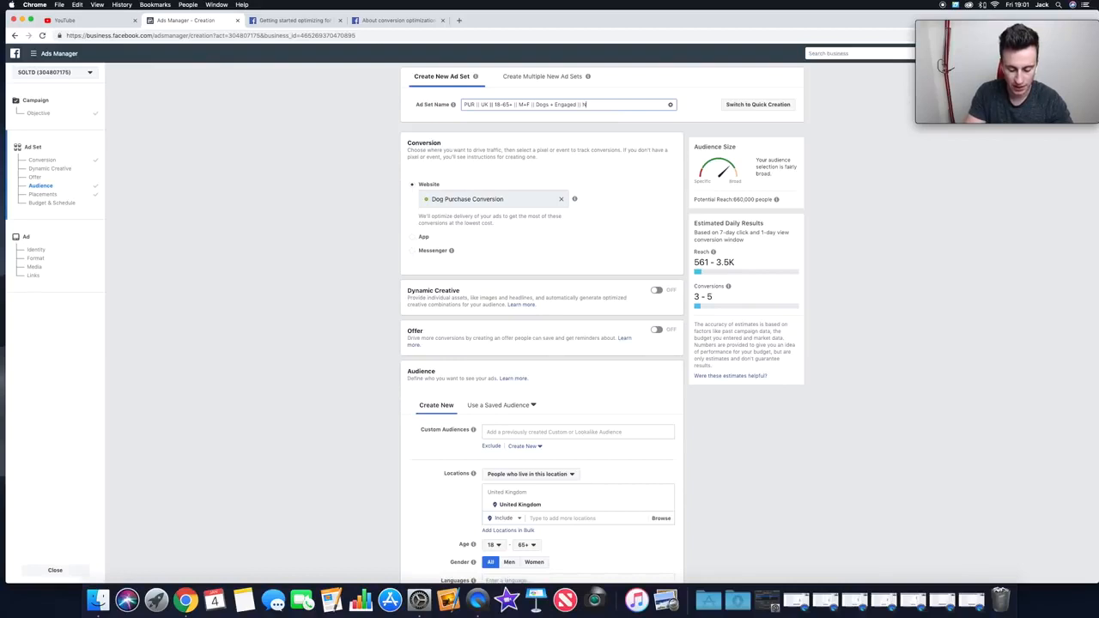
text(O)
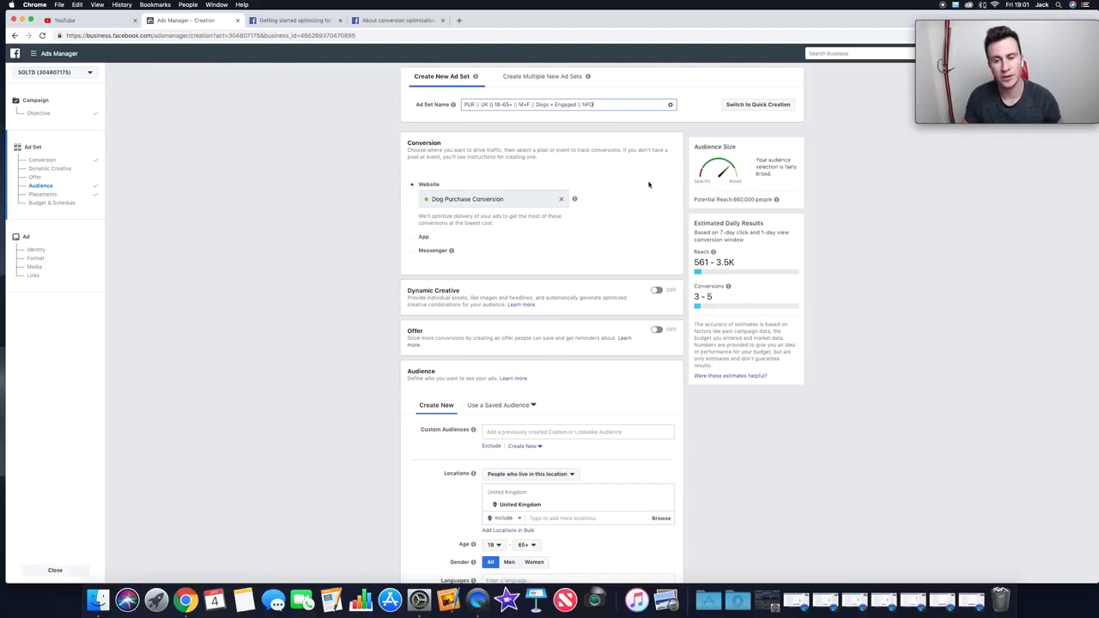
scroll(649, 184, down, 1)
scroll(650, 184, down, 10)
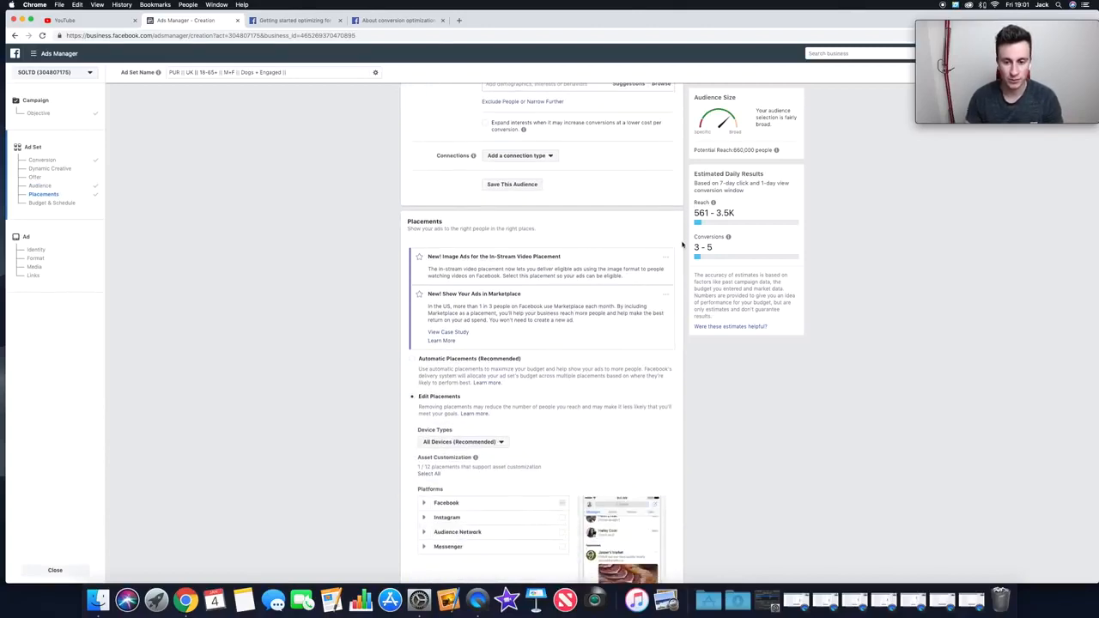
scroll(683, 246, down, 15)
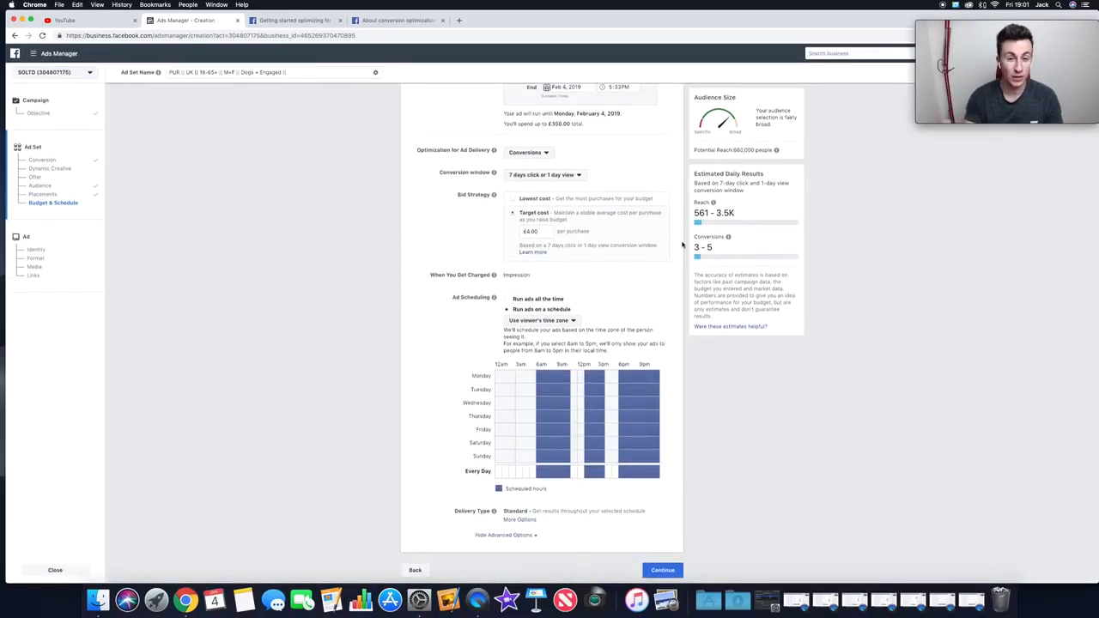
click(673, 572)
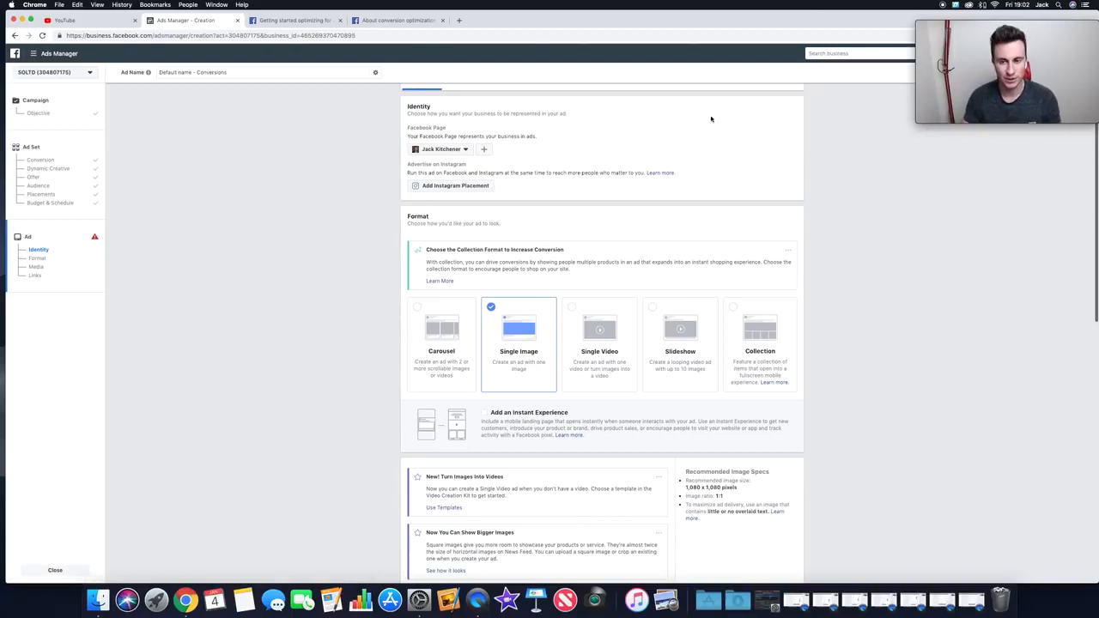
Step: Compare the ad formats by selecting Carousel, Single Image, Single Video, Slideshow and Collection in turn
scroll(738, 138, up, 2)
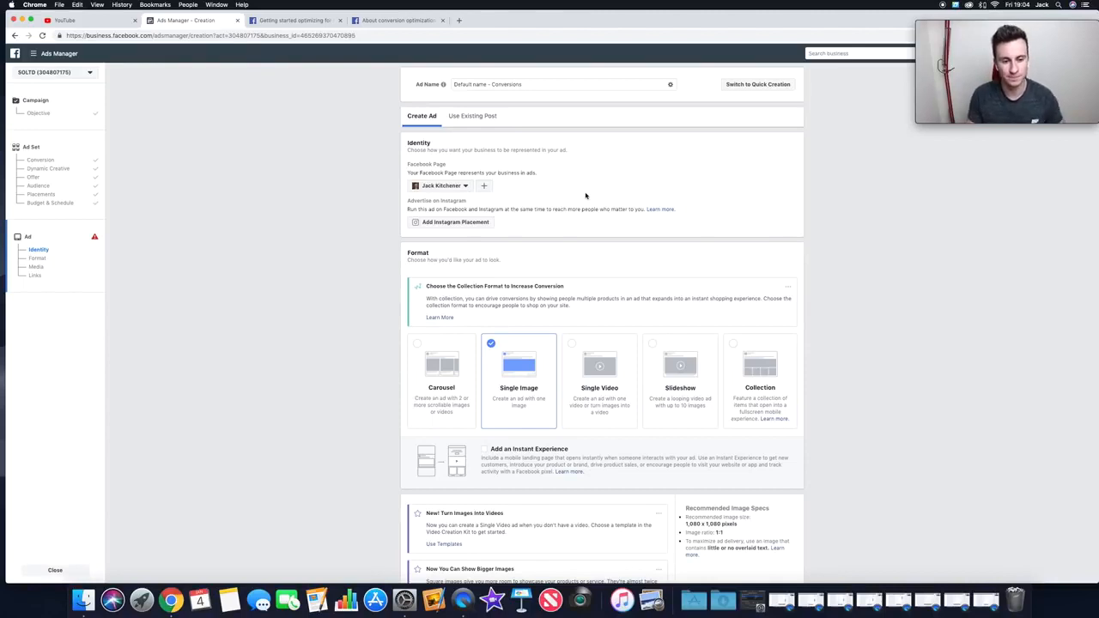
scroll(345, 201, down, 1)
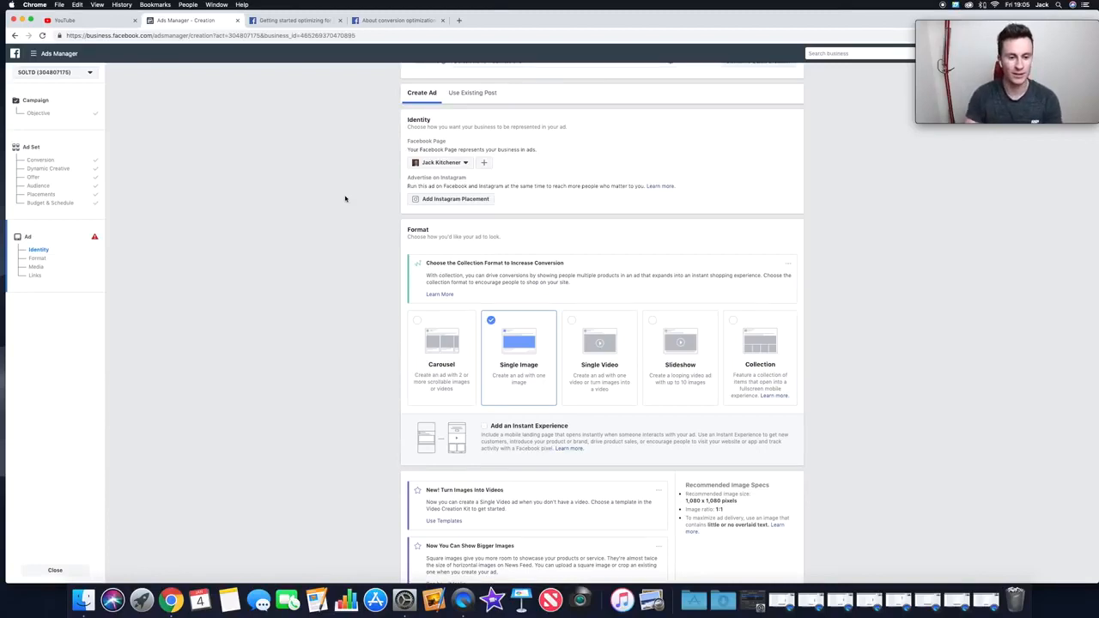
scroll(344, 181, down, 1)
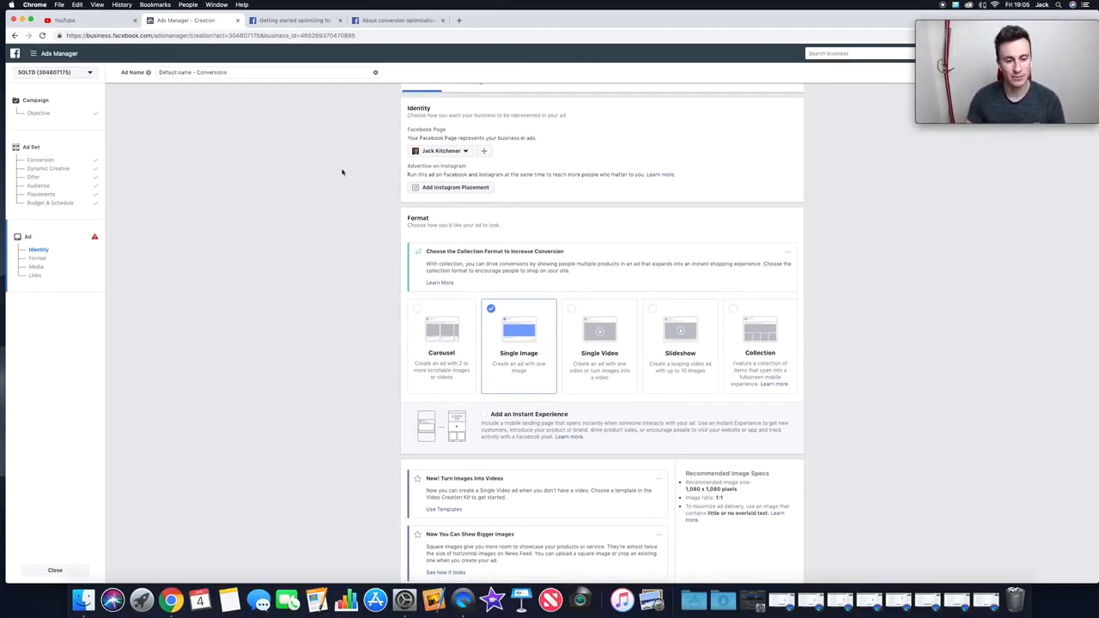
scroll(342, 172, down, 5)
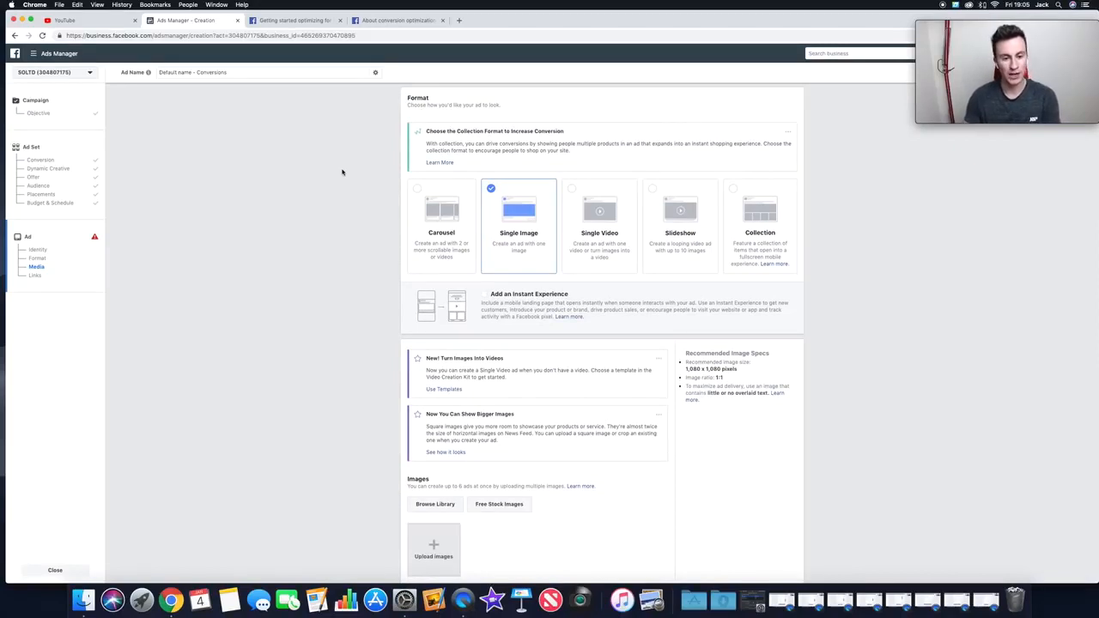
click(419, 189)
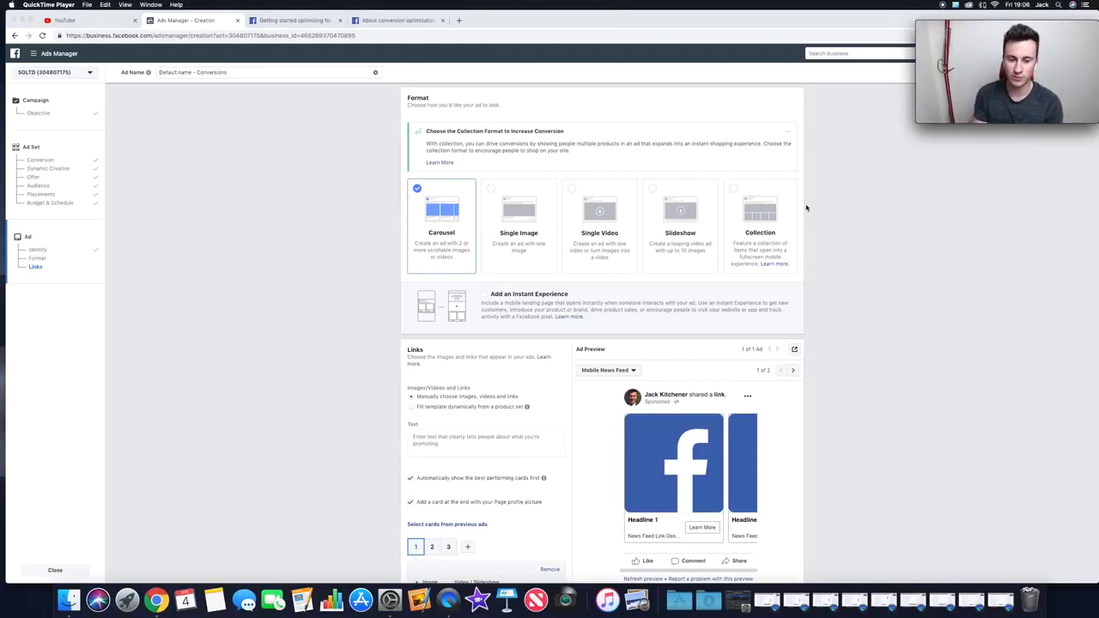
click(494, 184)
click(501, 189)
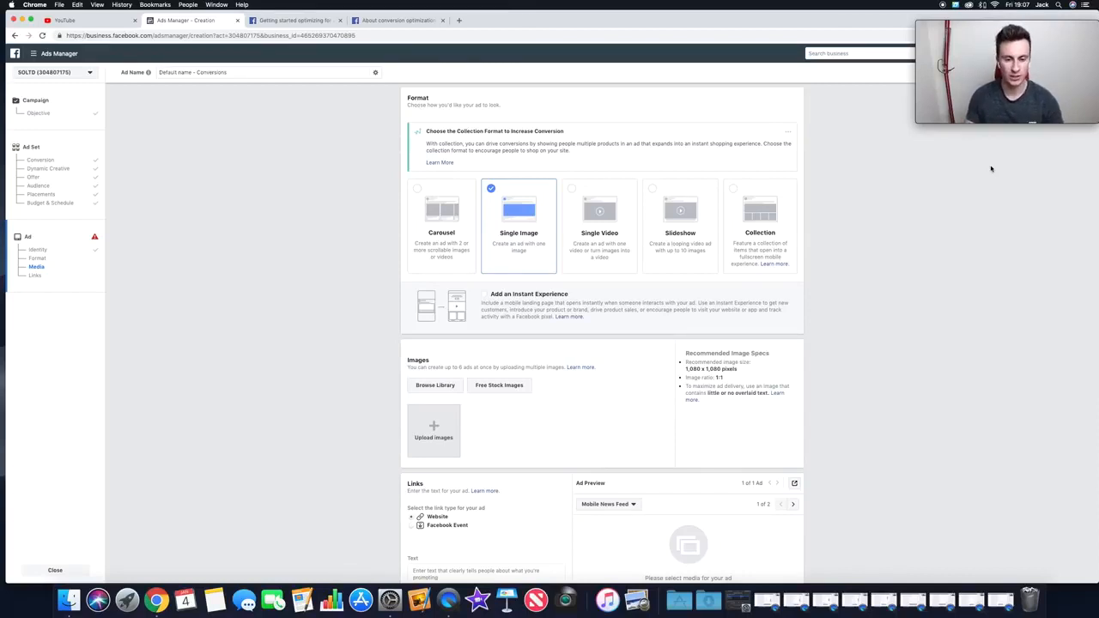
click(571, 193)
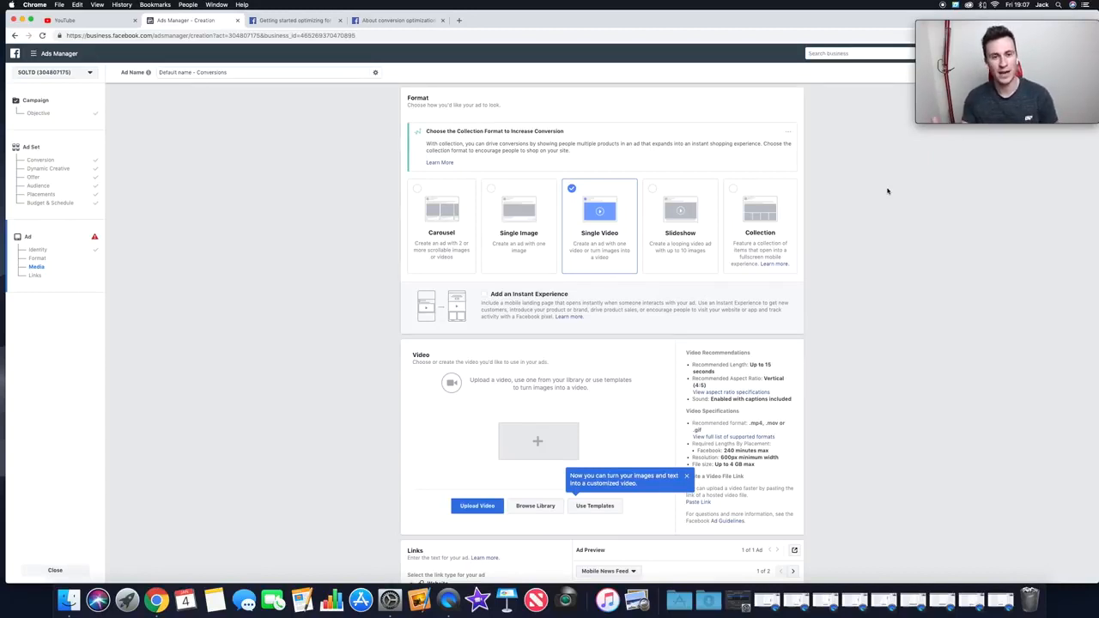
click(653, 190)
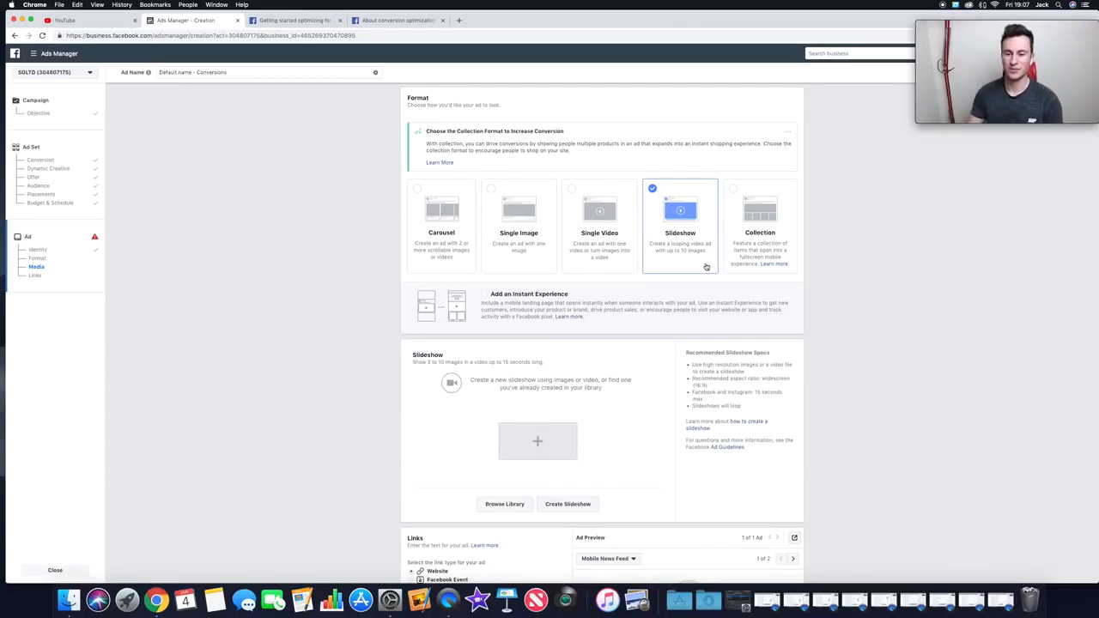
click(734, 190)
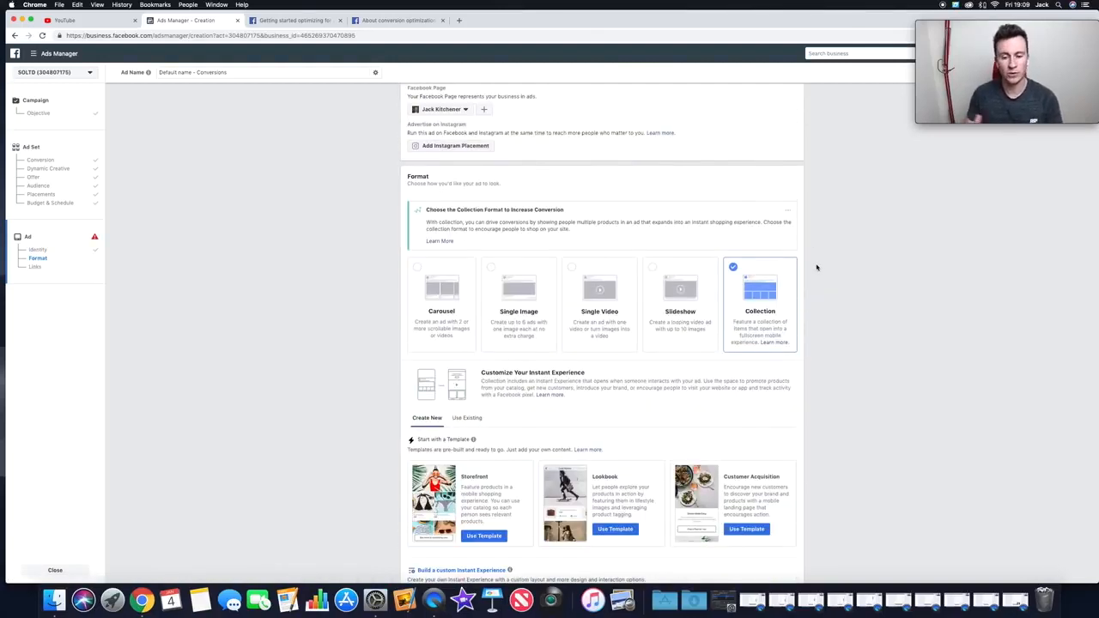
Step: Switch the ad format to Single Image and back to Collection, and examine Collection's Instant Experience templates and link fields
click(492, 271)
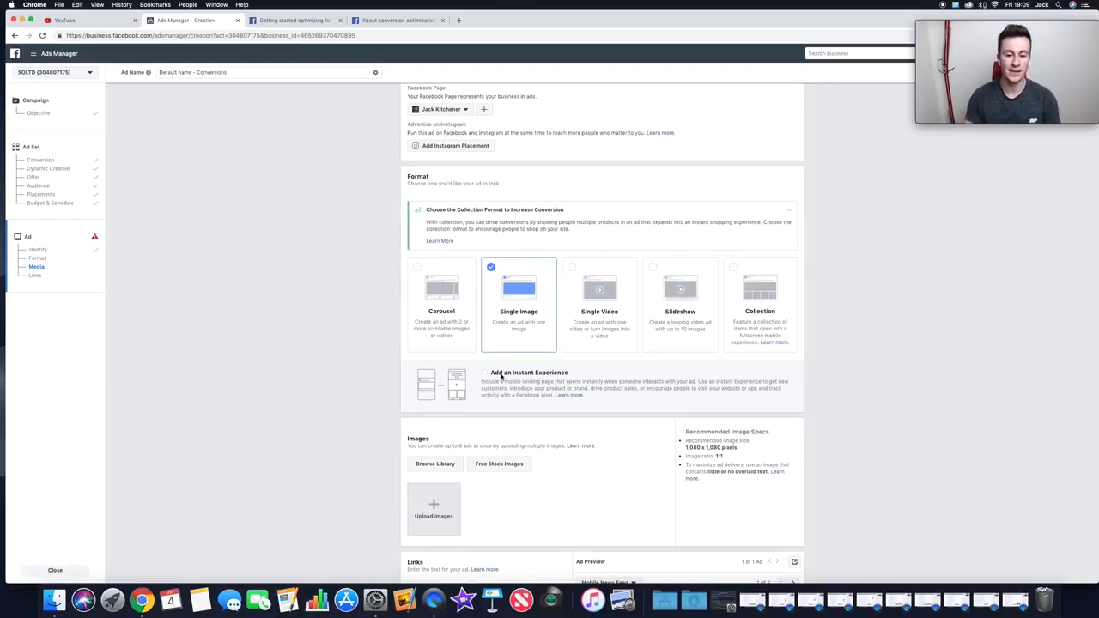
click(733, 271)
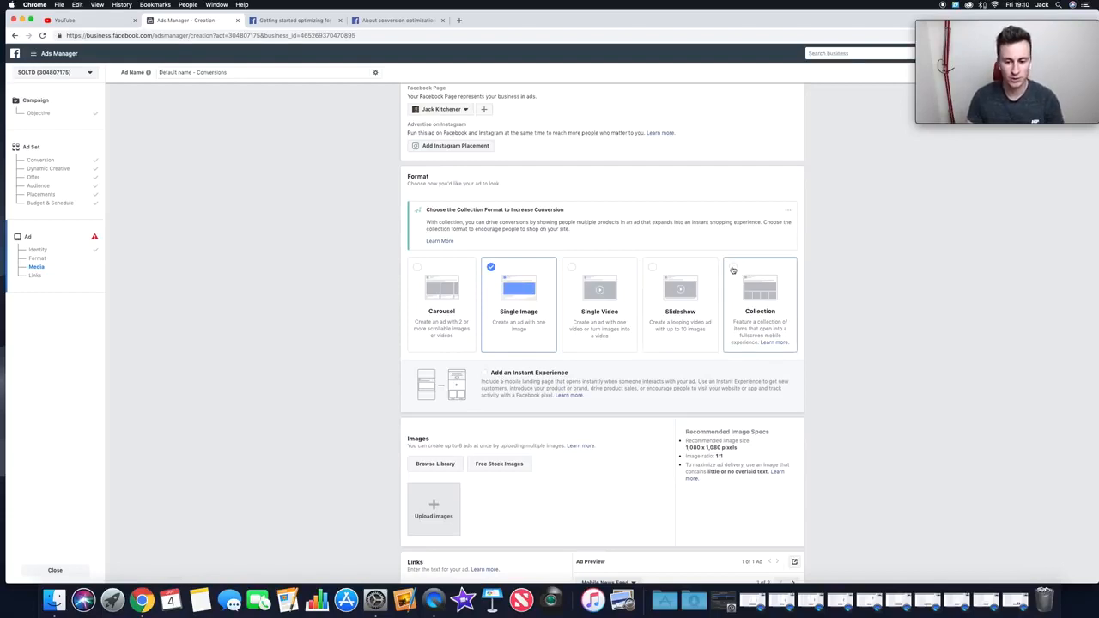
scroll(804, 236, up, 1)
scroll(818, 232, down, 1)
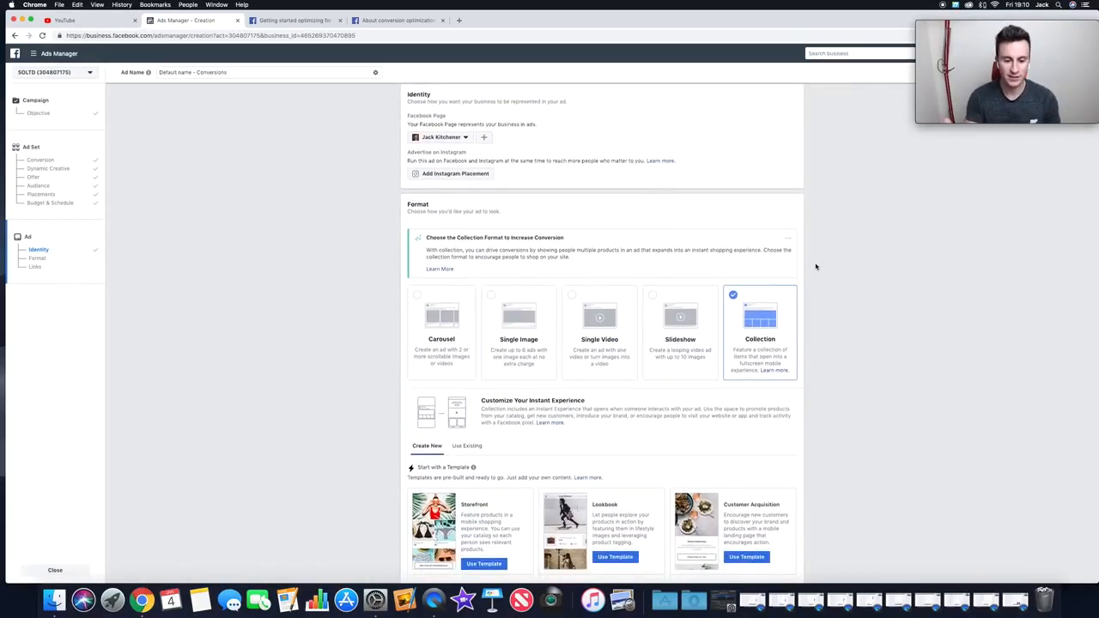
scroll(814, 279, down, 2)
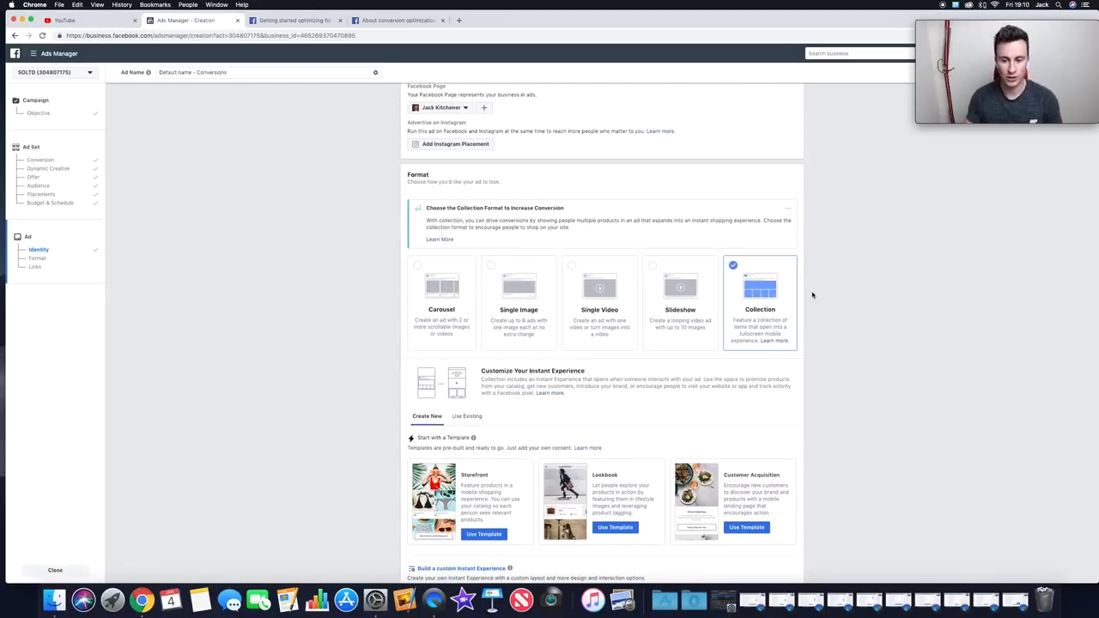
scroll(813, 295, down, 3)
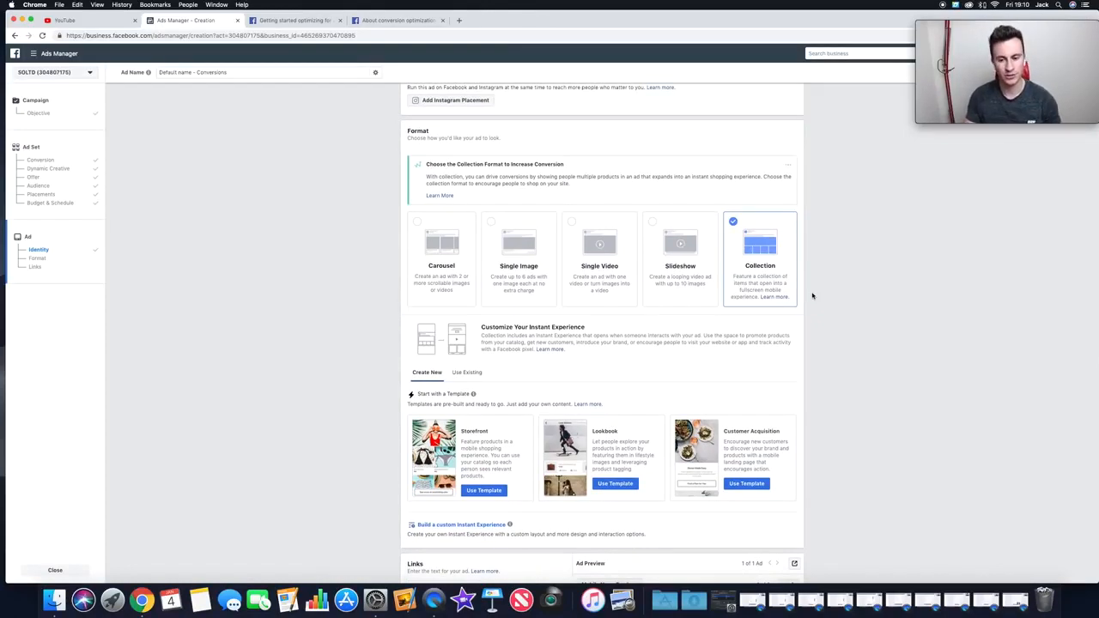
scroll(813, 297, down, 2)
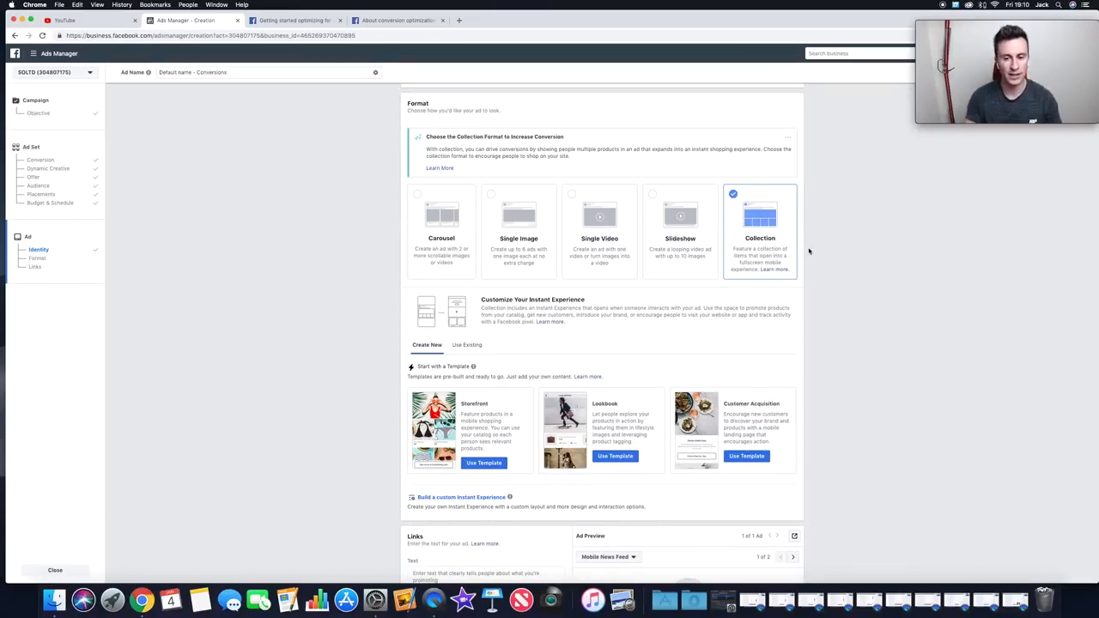
scroll(808, 250, down, 1)
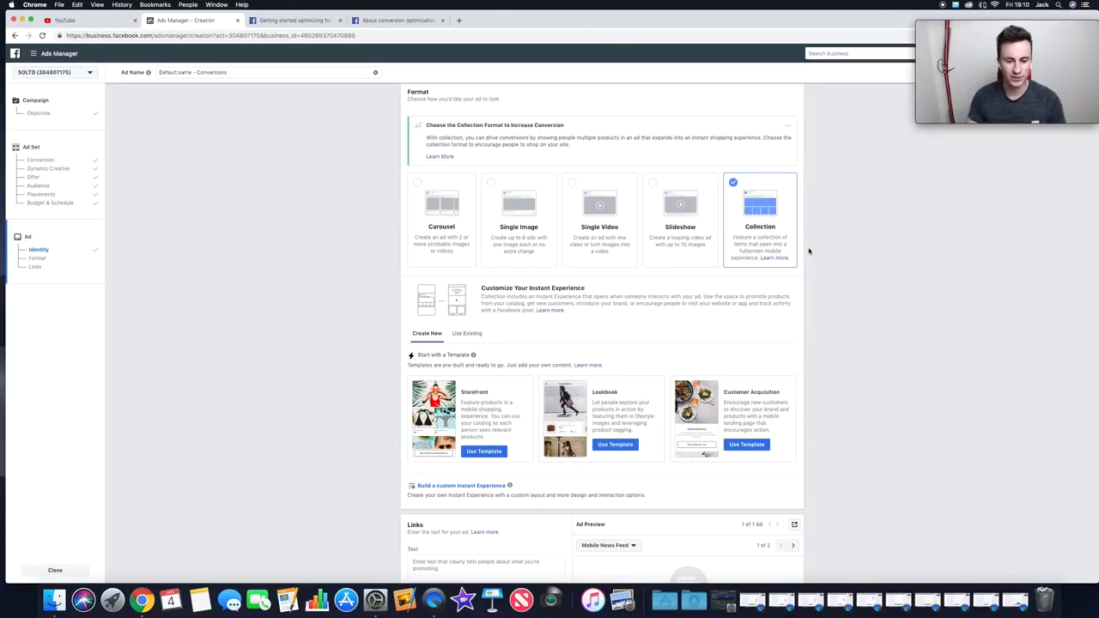
scroll(809, 251, down, 5)
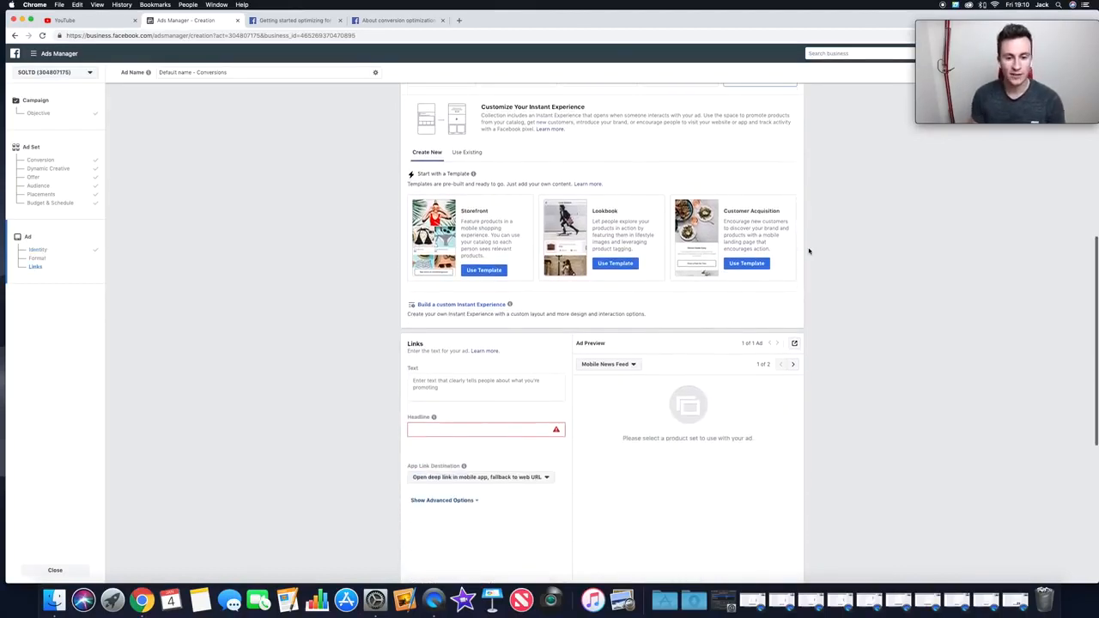
scroll(809, 251, up, 6)
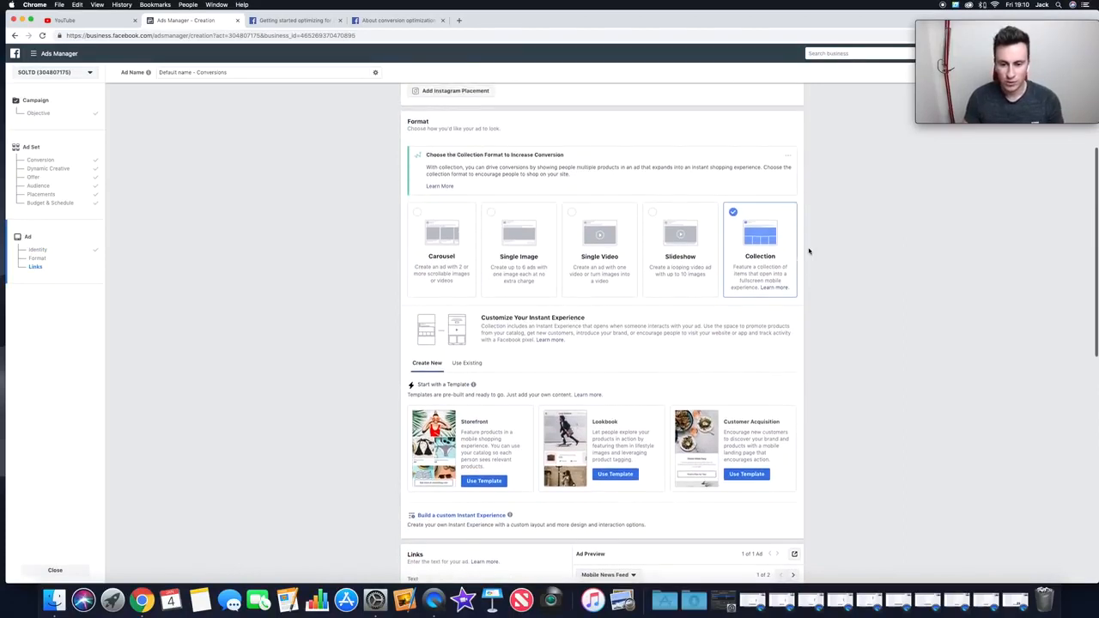
Step: Select the Single Video format and review its video recommendations, specifications and link fields
click(587, 229)
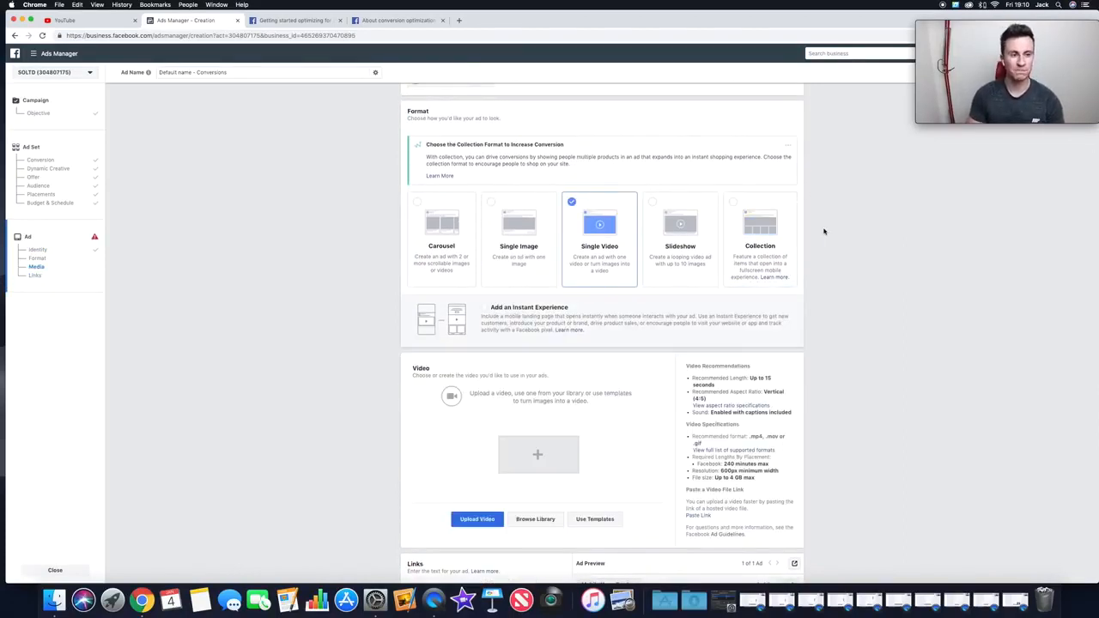
scroll(825, 232, down, 5)
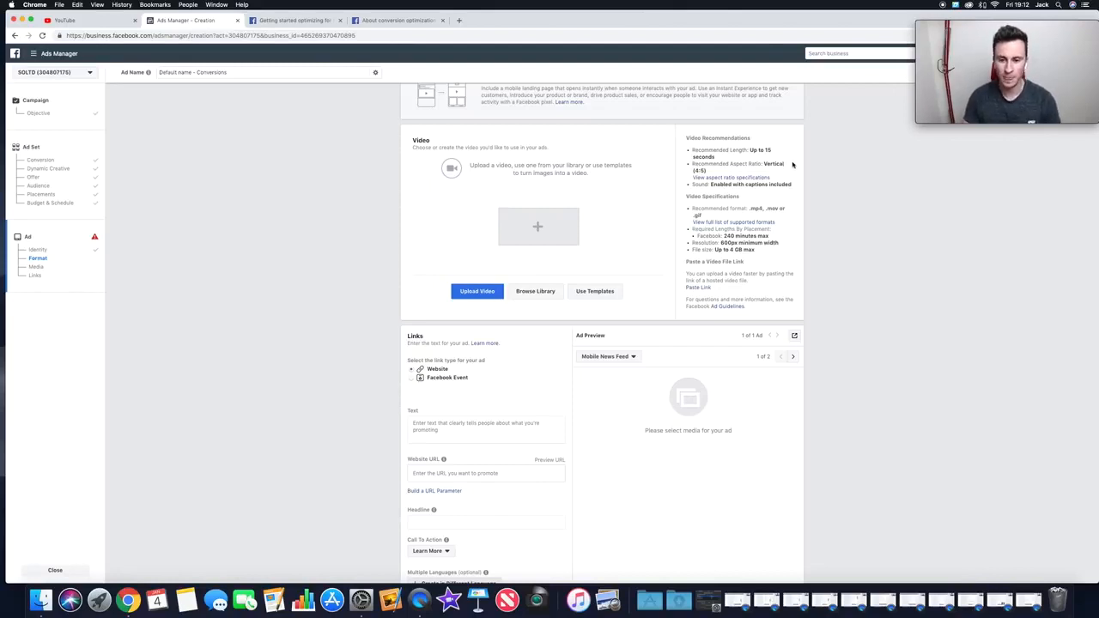
scroll(793, 164, down, 2)
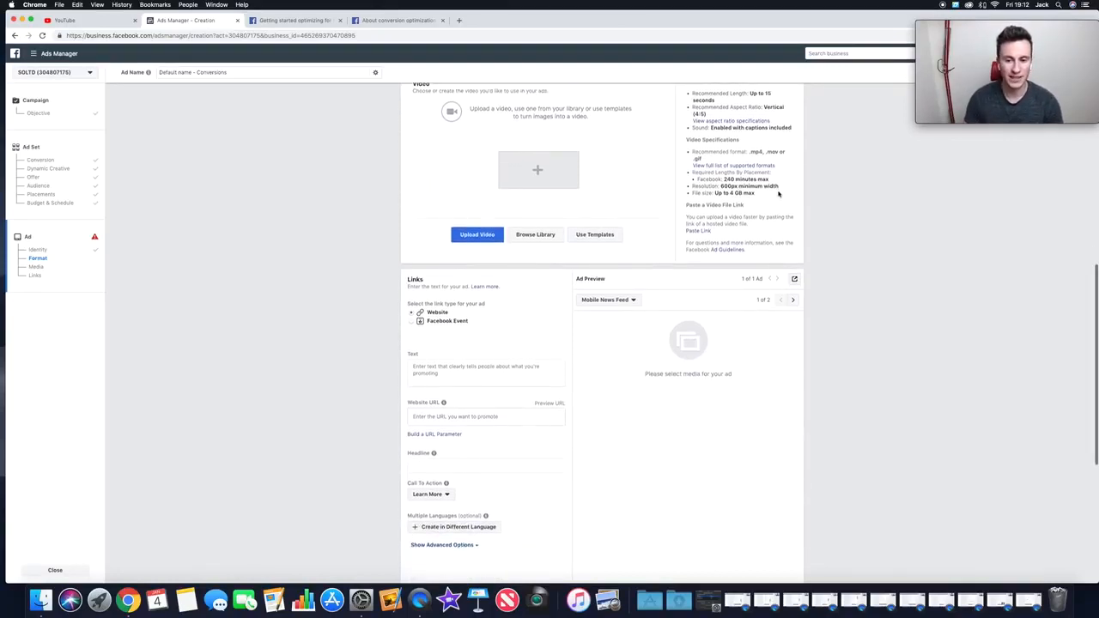
scroll(785, 190, down, 1)
scroll(794, 184, up, 2)
scroll(798, 183, up, 1)
scroll(799, 182, down, 2)
scroll(802, 184, up, 1)
scroll(804, 185, down, 1)
scroll(805, 186, down, 1)
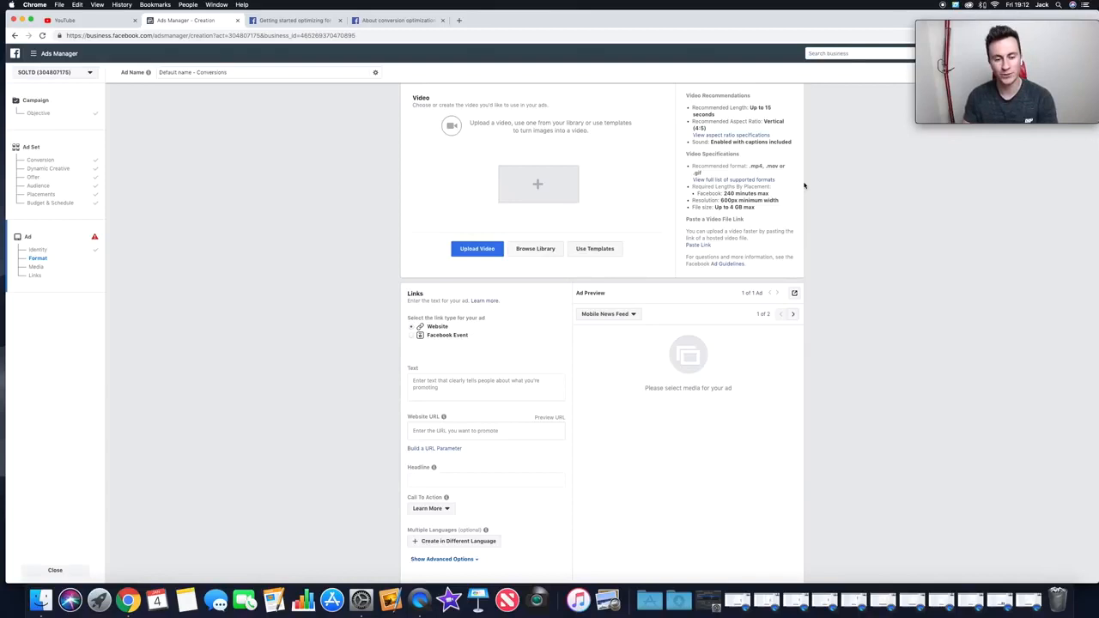
scroll(805, 185, down, 5)
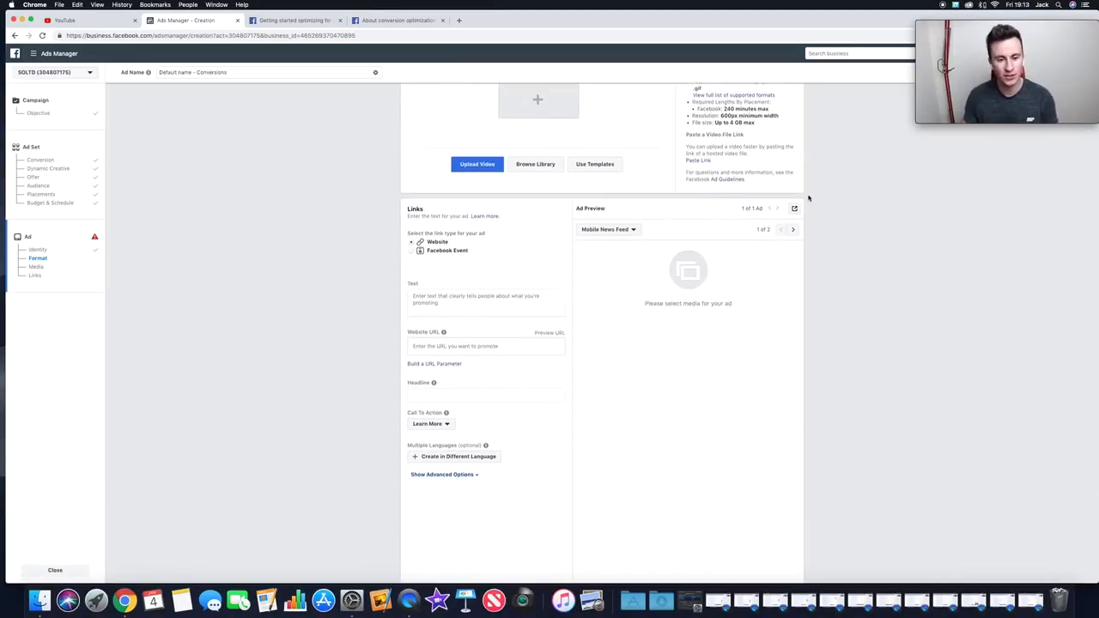
Step: Enter "Do you walk your dog in the dark?" as the ad text, followed by a new line
click(456, 304)
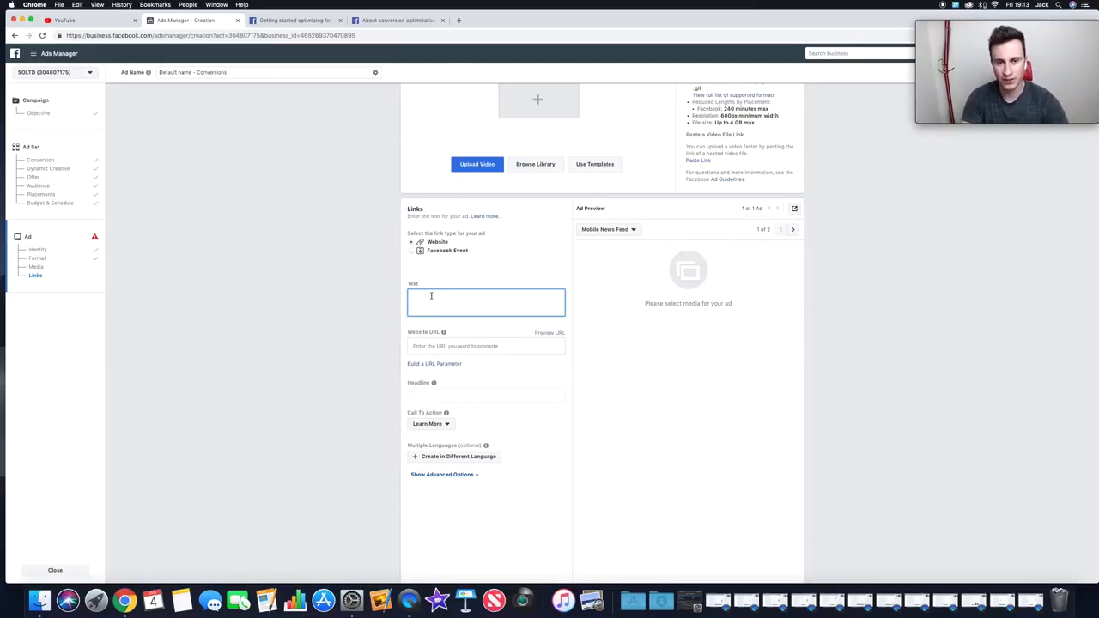
text(Do you walk your dog in the dark?)
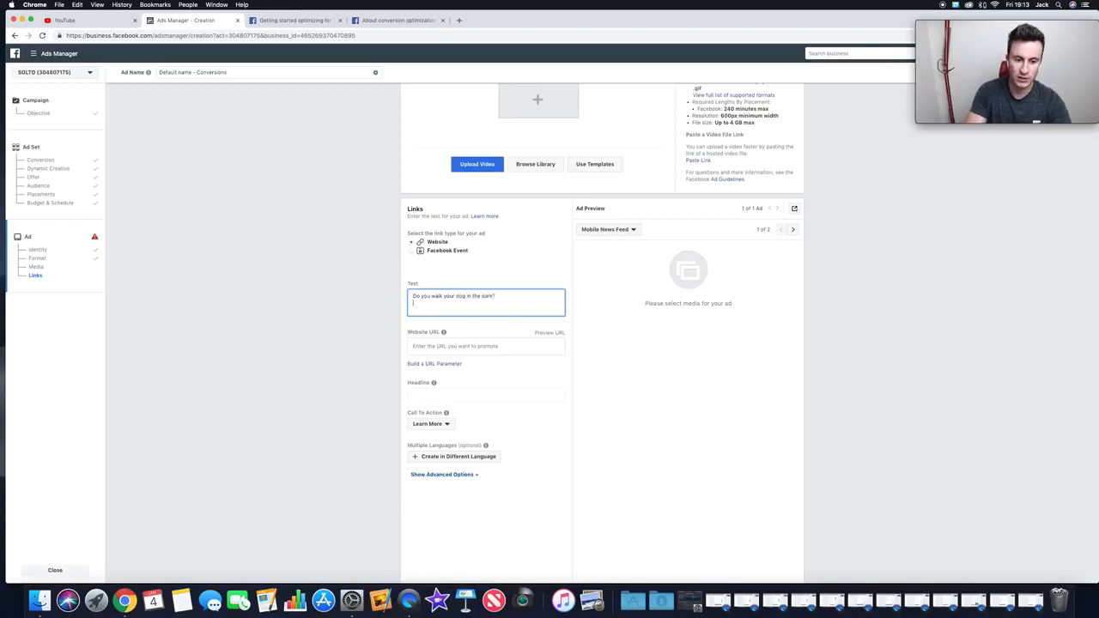
key(Return)
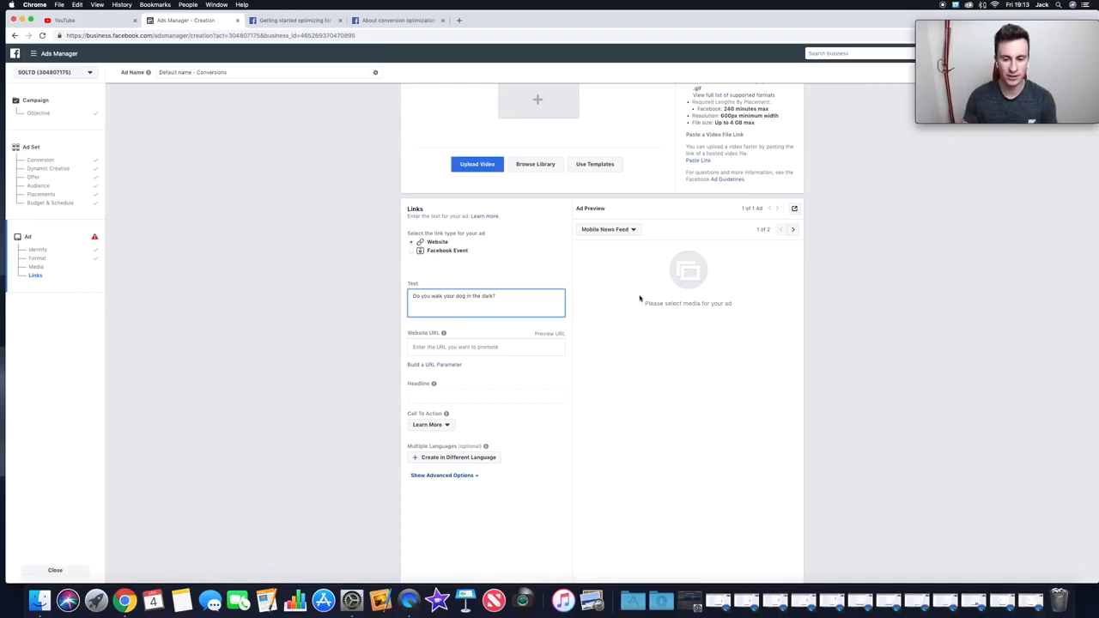
Step: Switch the ad format to Single Image and add the Entrepreneur chalkboard image to the ad
scroll(825, 258, down, 1)
scroll(829, 256, up, 5)
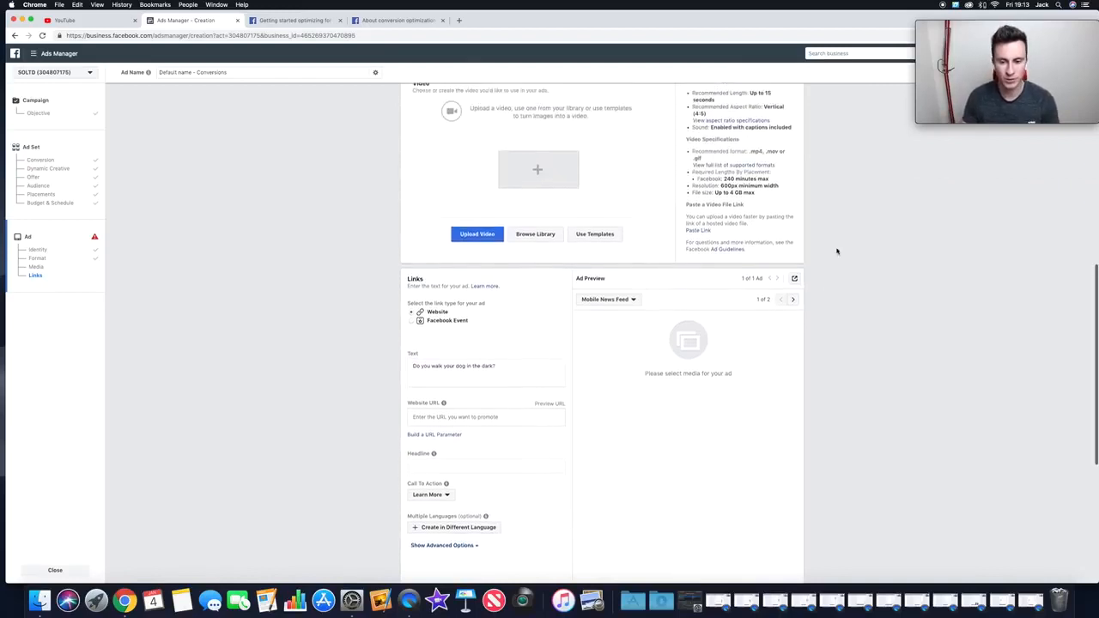
scroll(837, 251, up, 2)
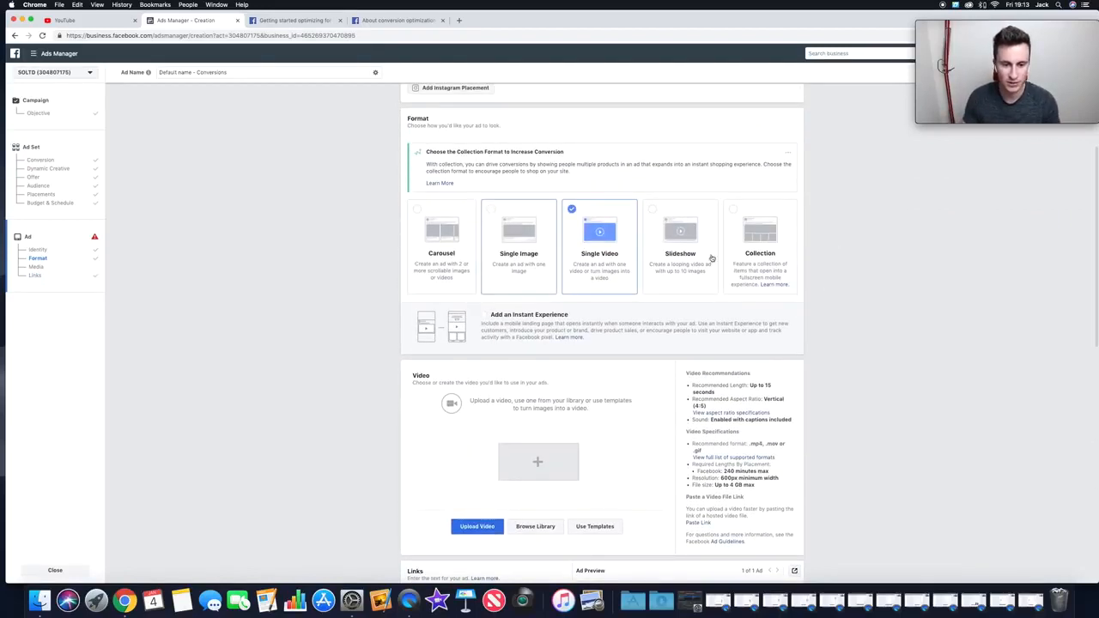
scroll(840, 251, down, 3)
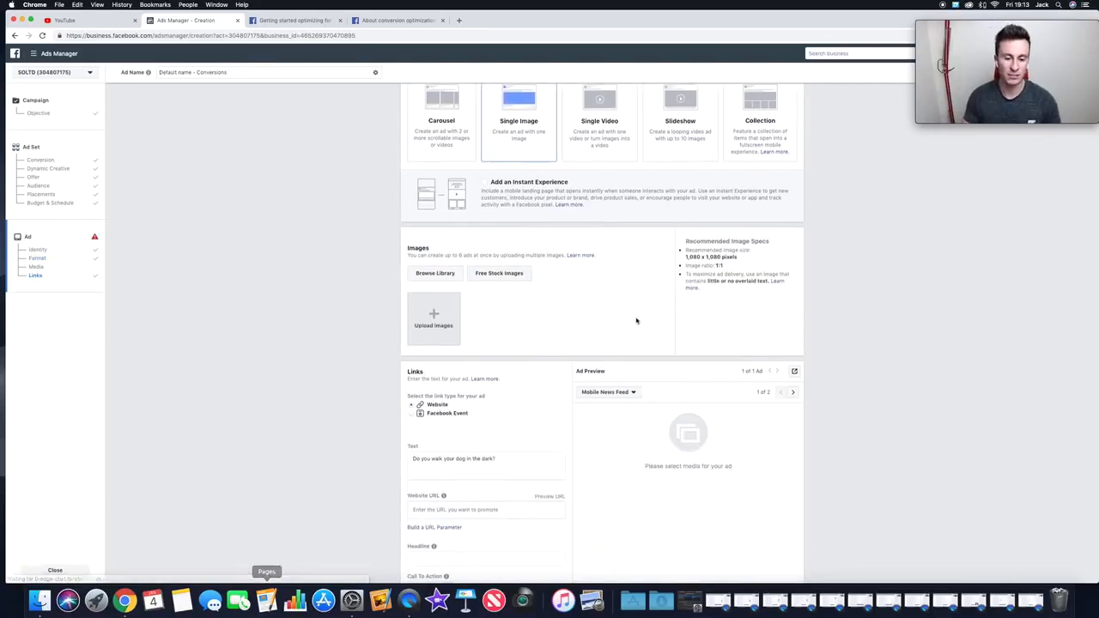
scroll(872, 245, up, 2)
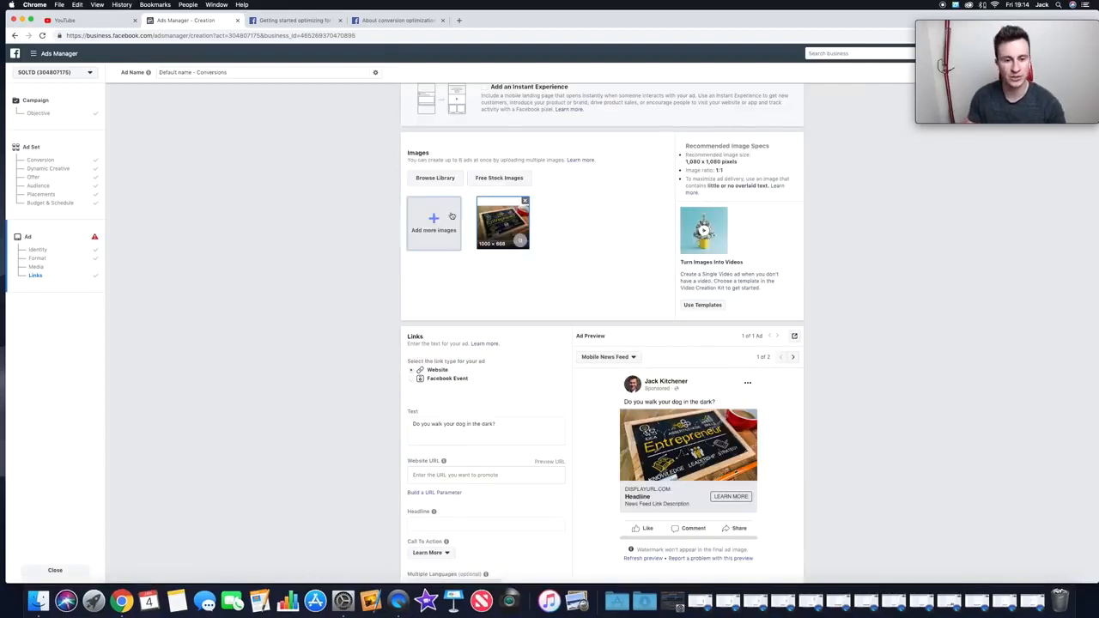
Step: Continue the ad text after the dog-walking question with "Keep your dog safe from traffic with this LED Dog Collar"
scroll(551, 193, down, 1)
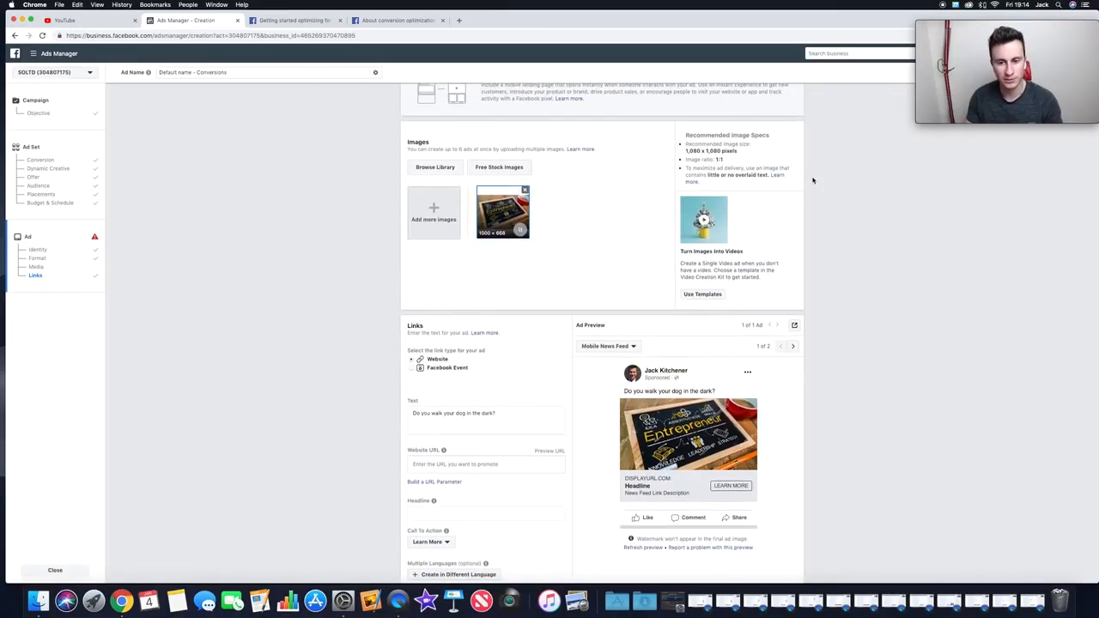
scroll(813, 177, up, 3)
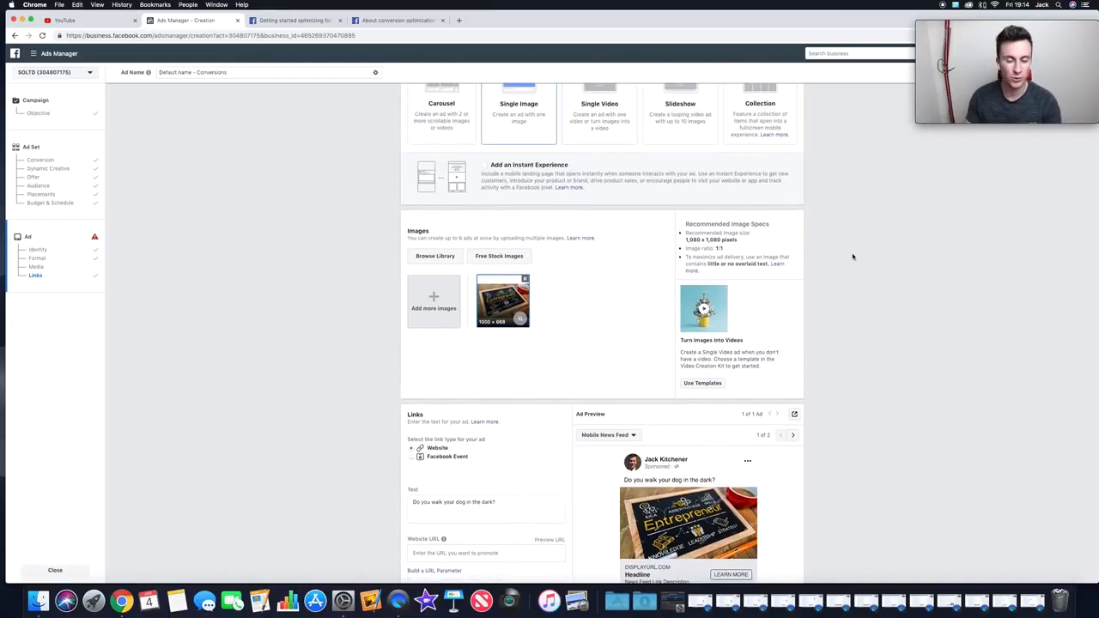
scroll(852, 256, up, 1)
scroll(853, 256, down, 5)
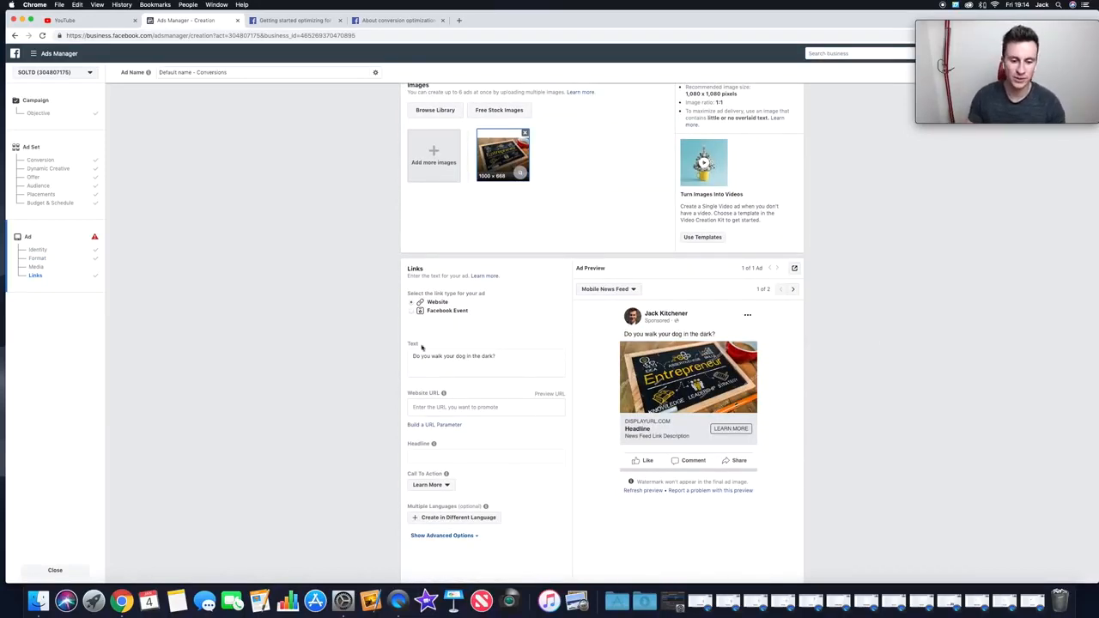
scroll(422, 347, down, 1)
click(499, 321)
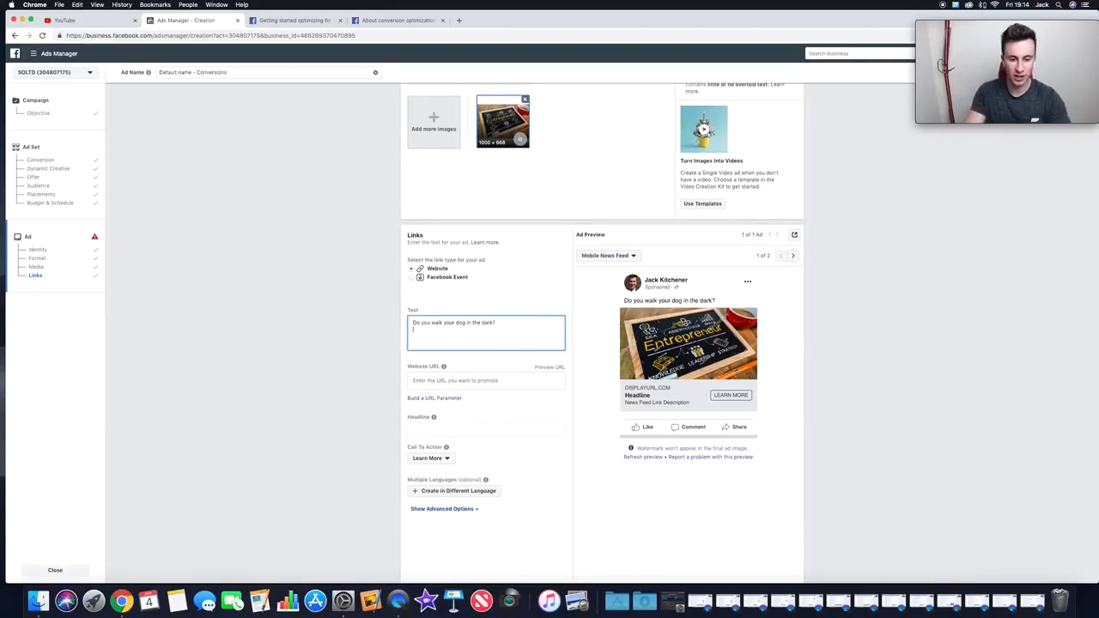
text(Keep)
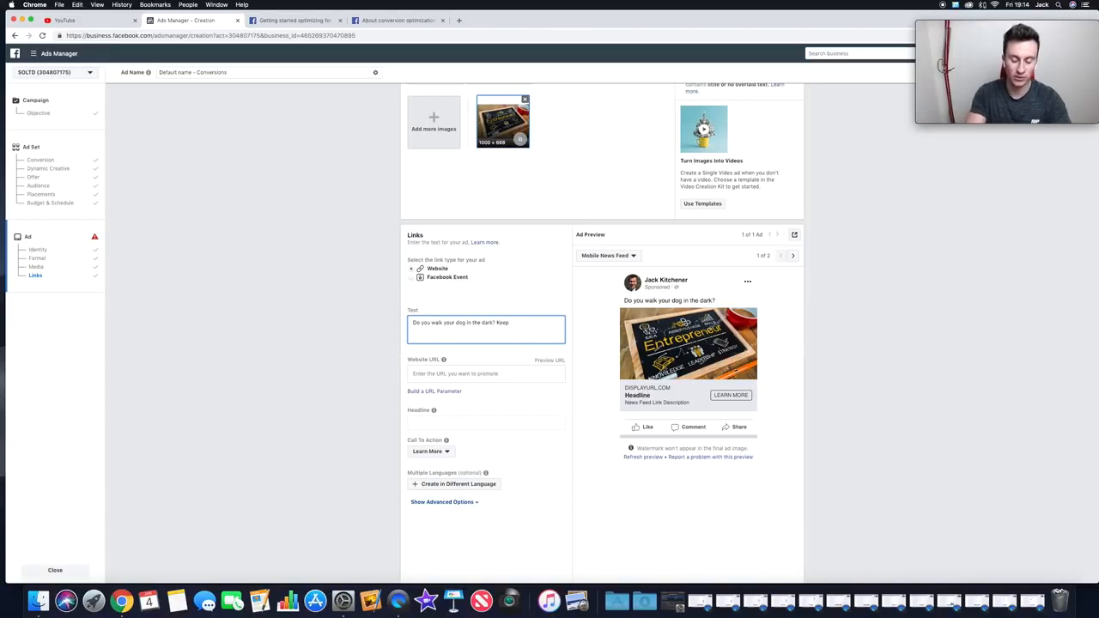
text( your dog safe from tra)
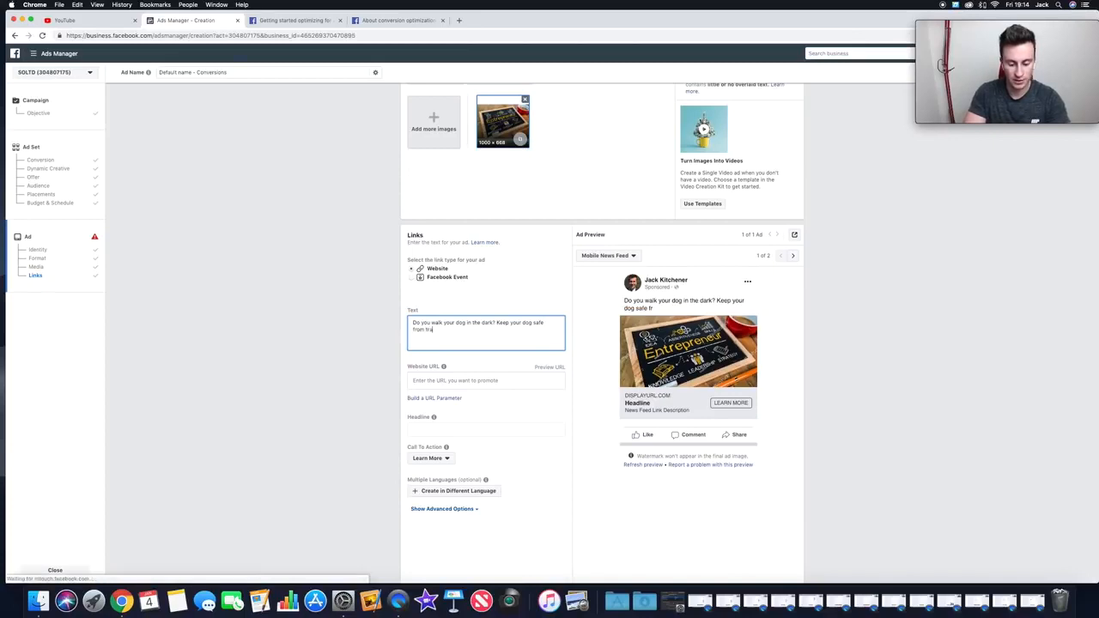
text(ffic with this)
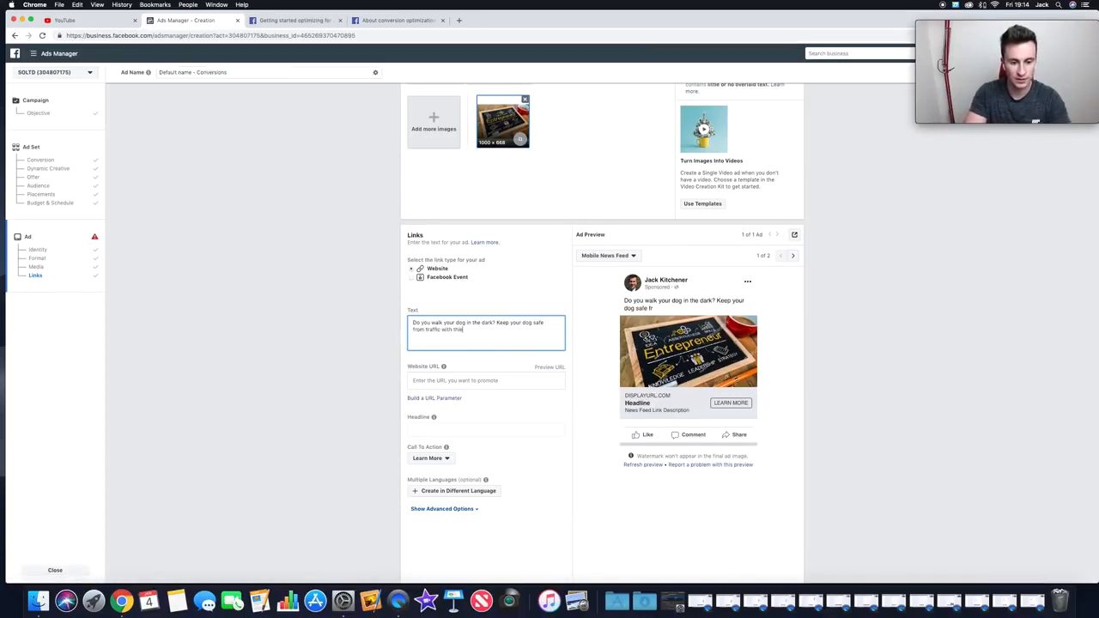
text( LED Dog Collar)
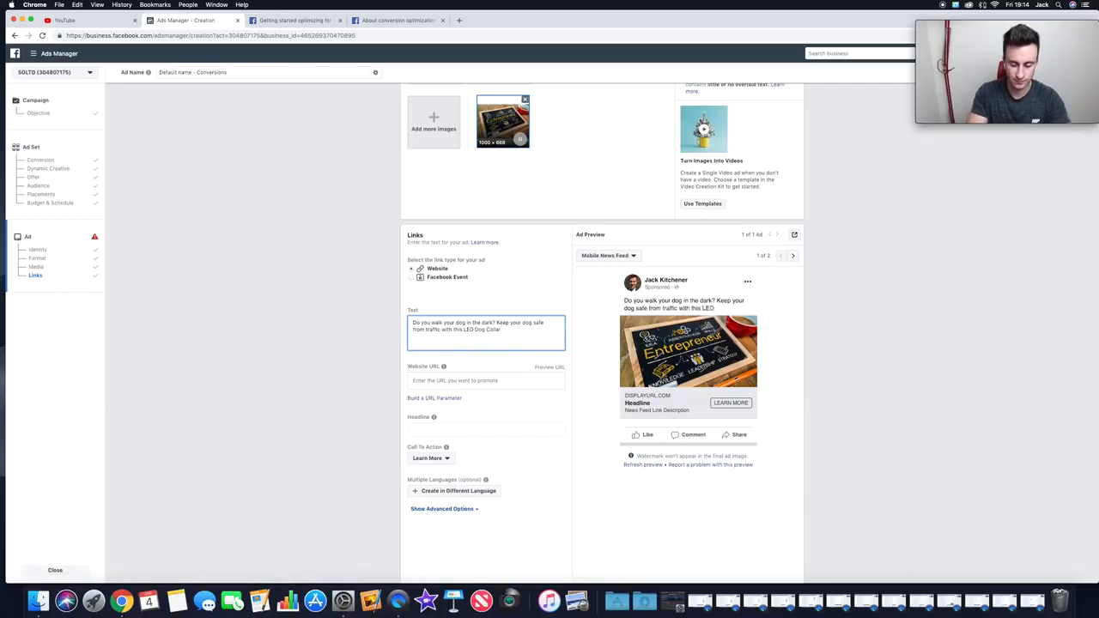
Step: Add the closing line "Get Yours Here ->" to the ad text, separated by a blank line
key(Return)
key(Return)
text(O)
text(et You)
text(rs Here)
text( ->)
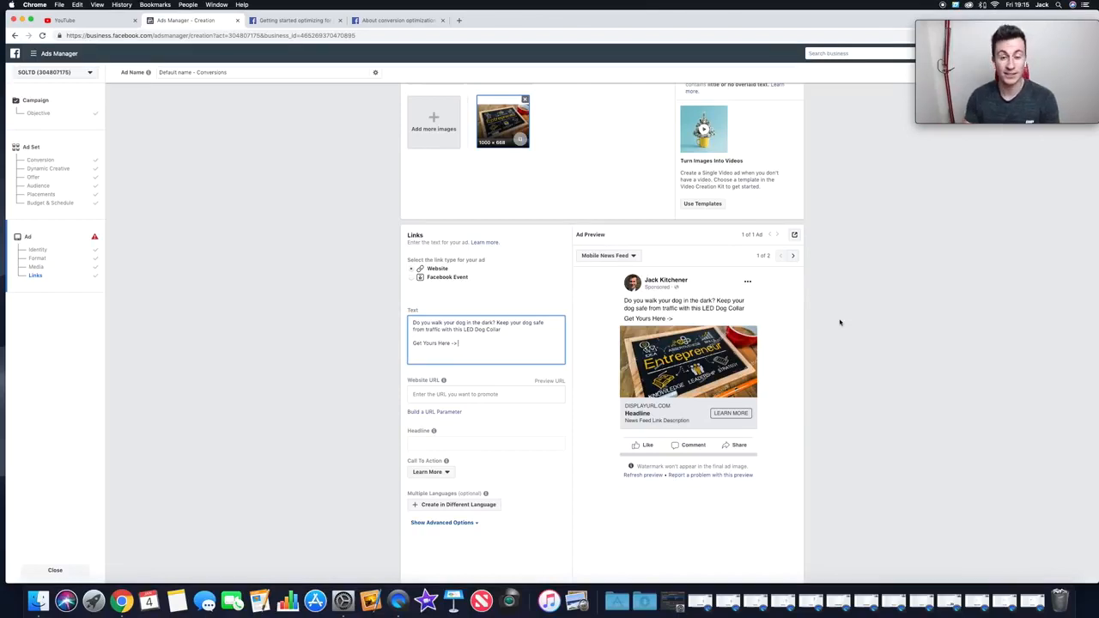
Step: Set the ad's headline to "PAYPAL WELCOME", leaving the website URL empty
click(504, 391)
scroll(319, 345, down, 1)
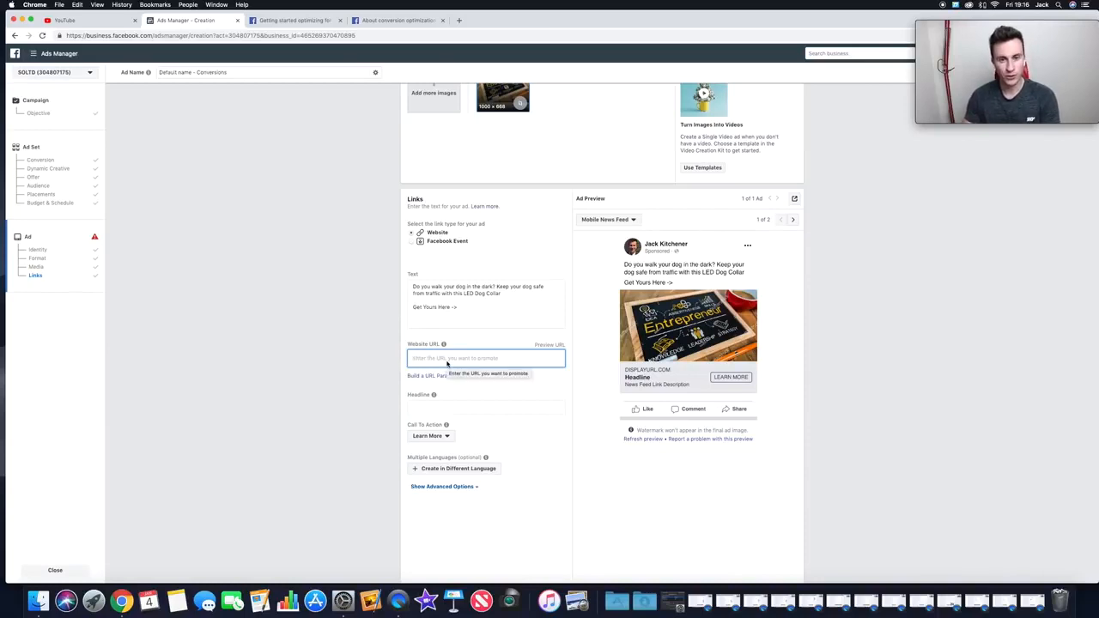
click(438, 409)
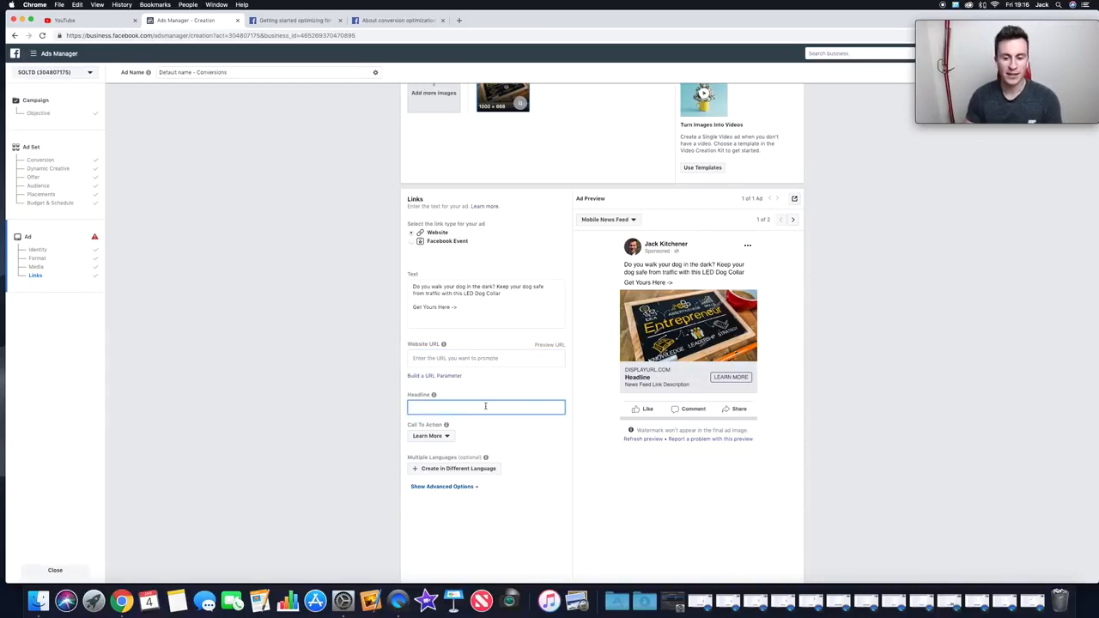
click(634, 378)
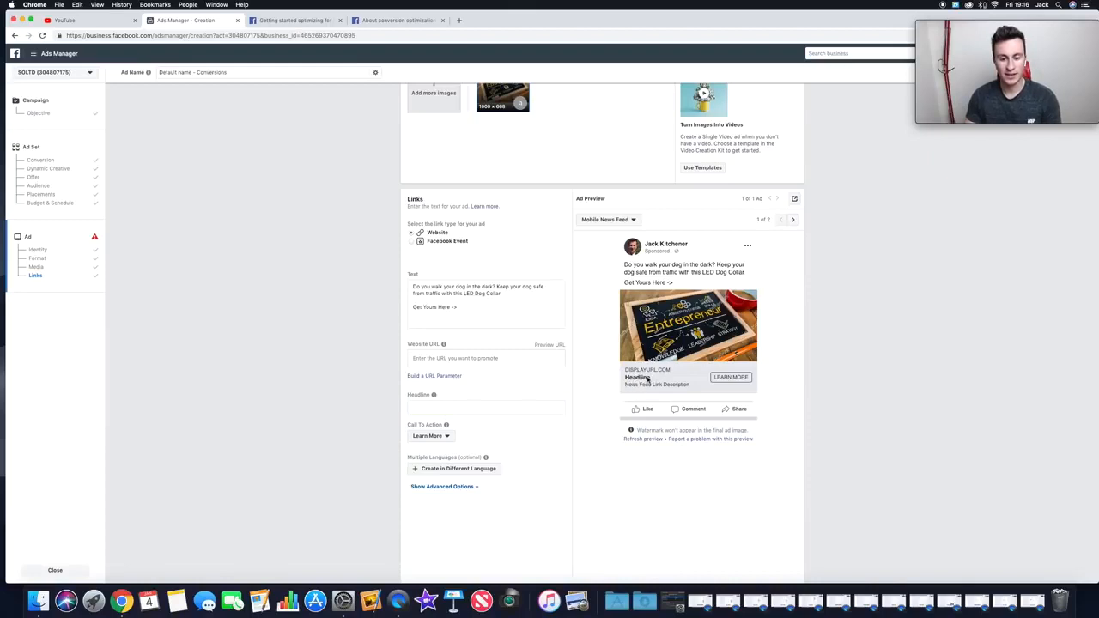
click(468, 409)
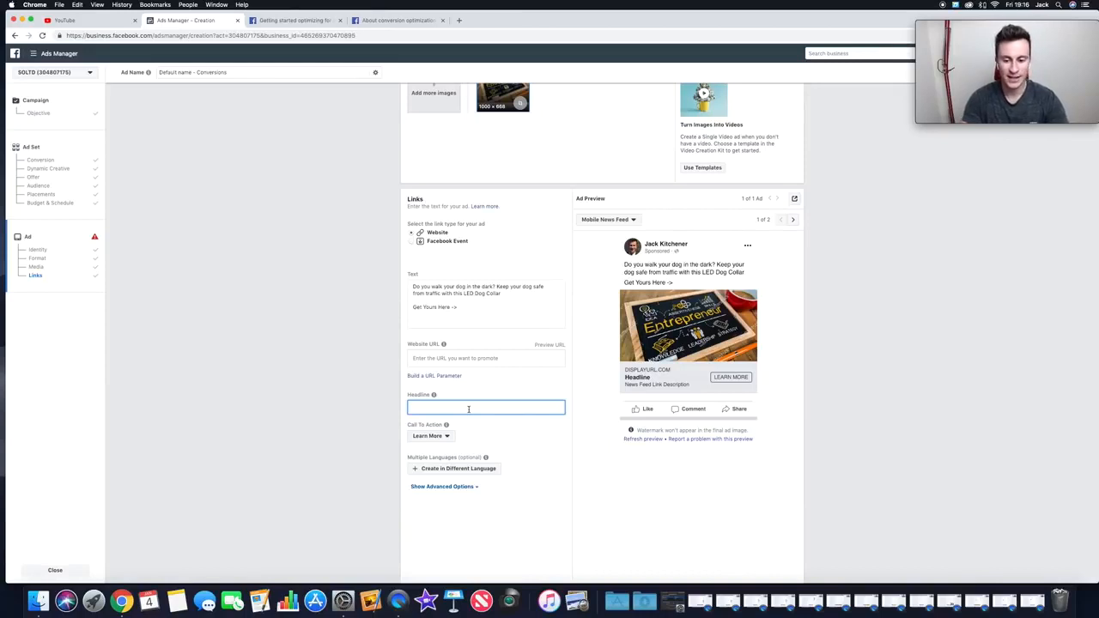
text(PAYPAL WELCOME)
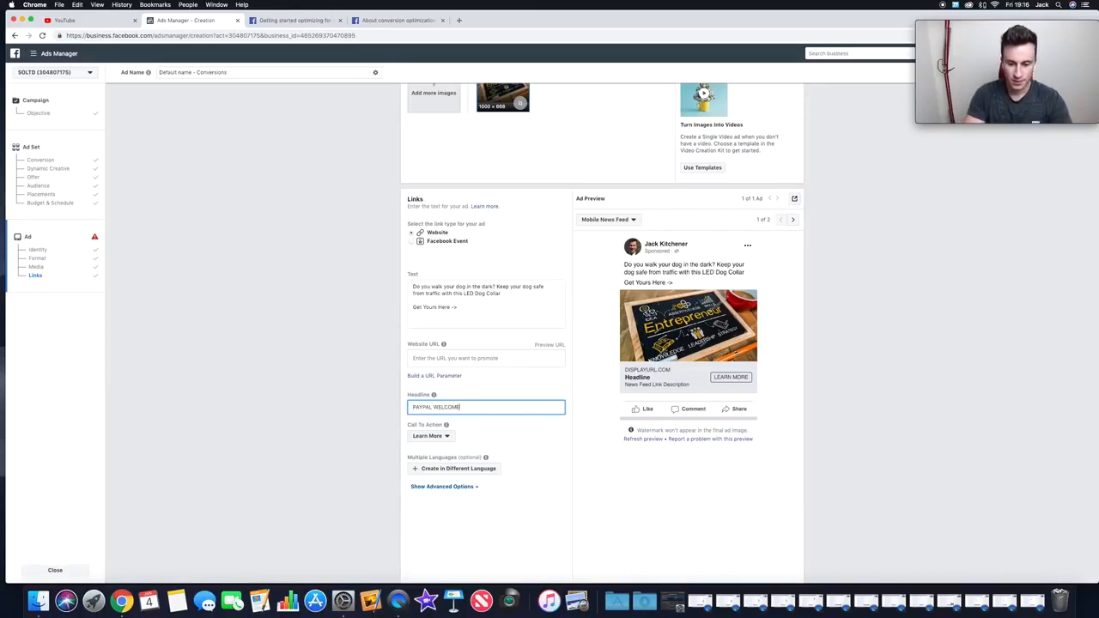
click(371, 409)
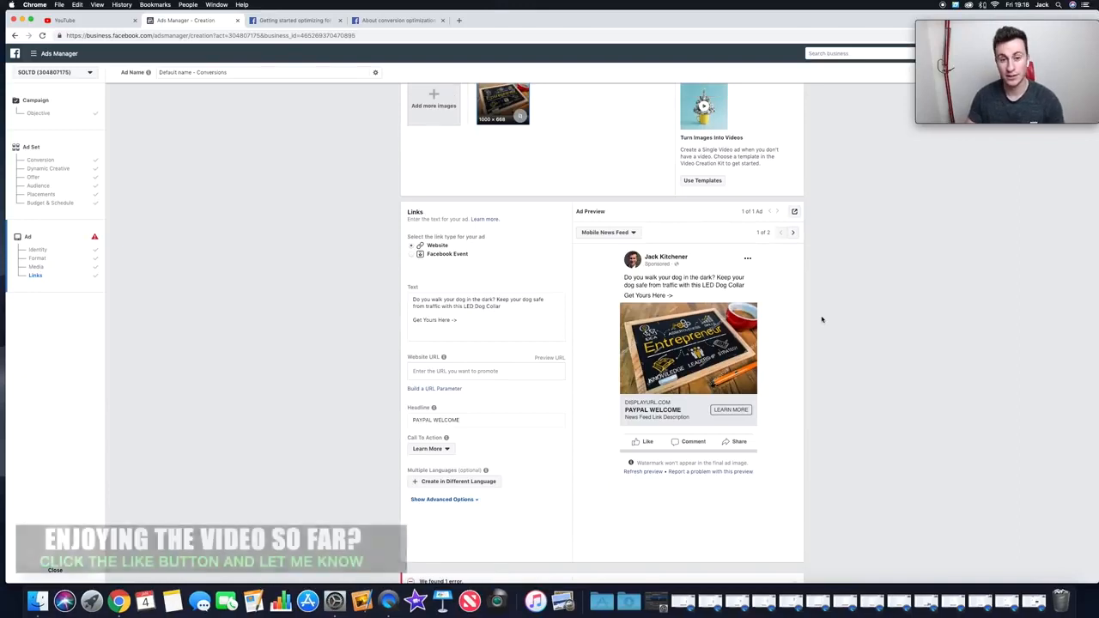
Step: Change the ad's call to action to Shop Now
click(427, 449)
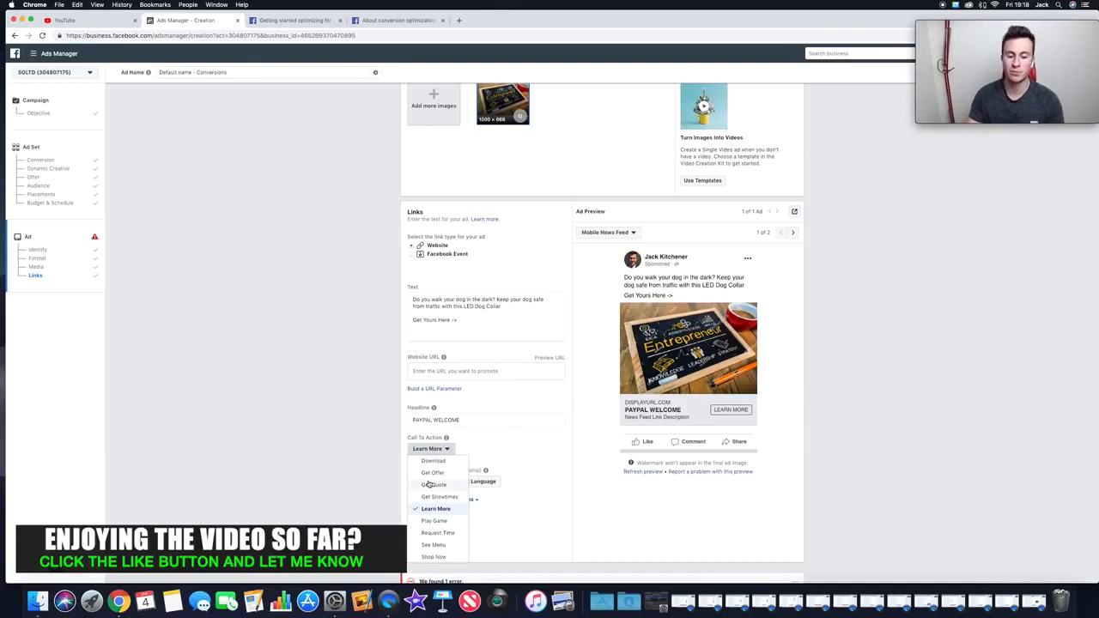
scroll(432, 502, down, 3)
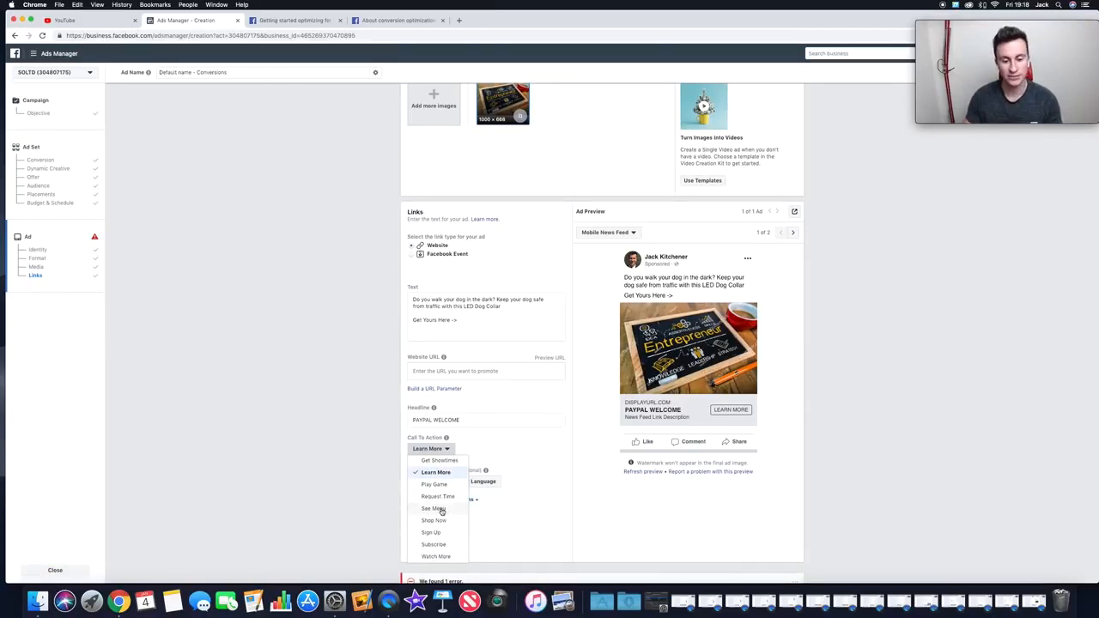
click(433, 520)
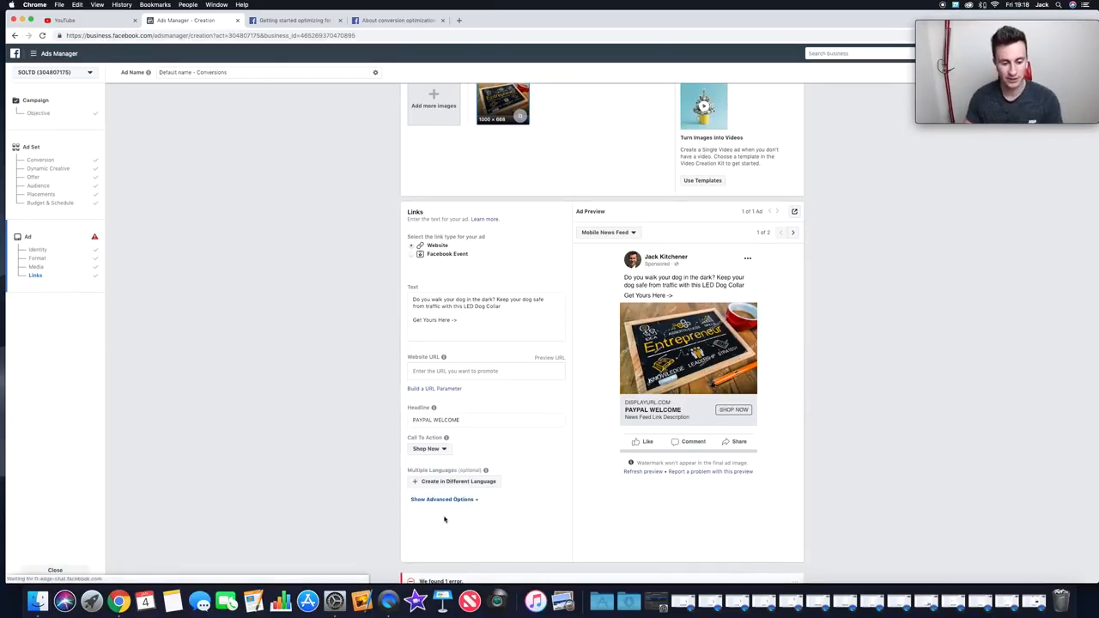
Step: Show the advanced link options and enter "Over 10+ Colours Available" as the News Feed link description, then review the ad preview
scroll(384, 471, down, 1)
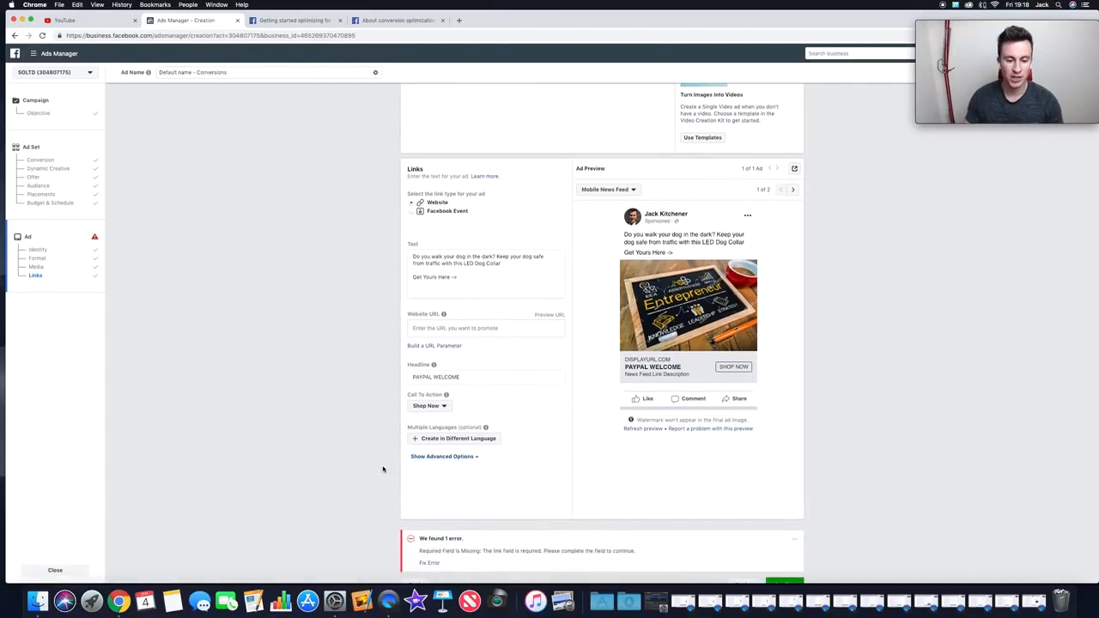
click(442, 457)
scroll(350, 456, down, 2)
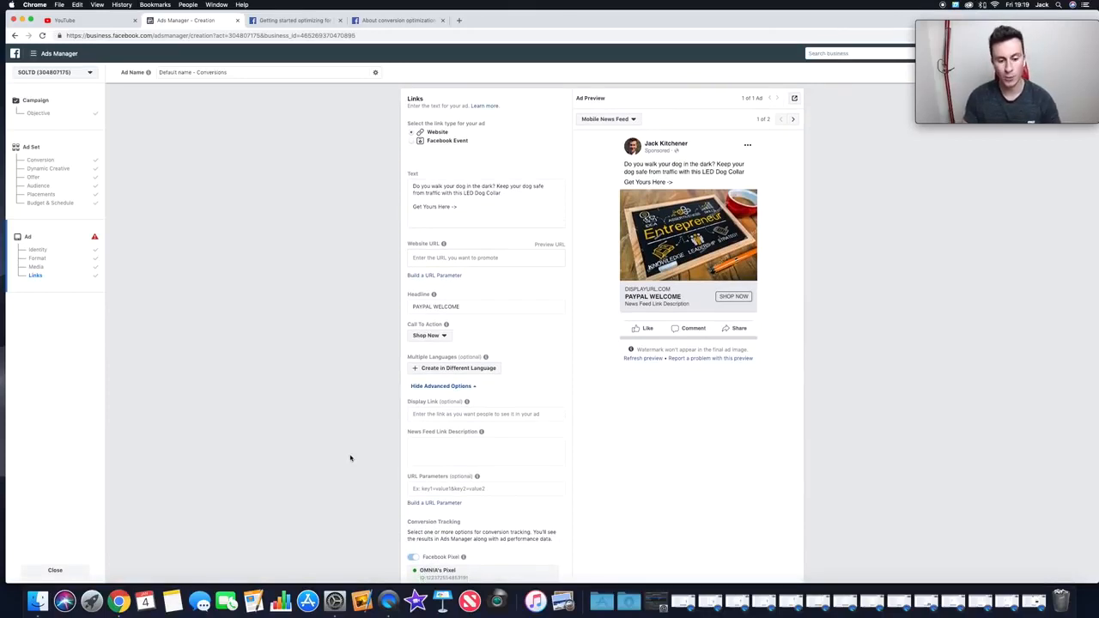
click(436, 414)
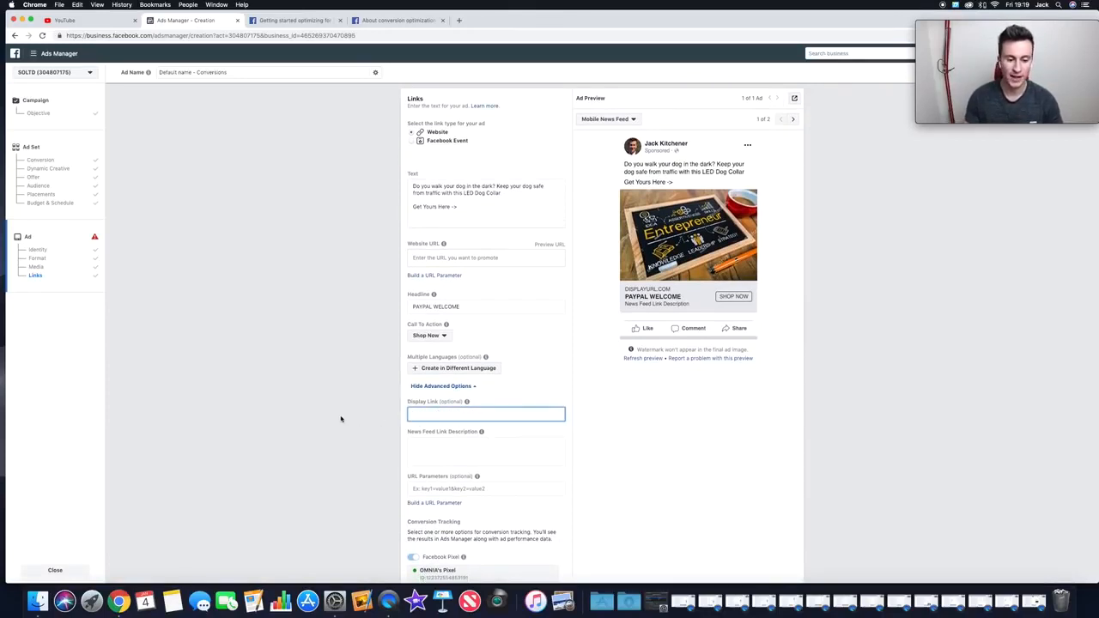
click(431, 445)
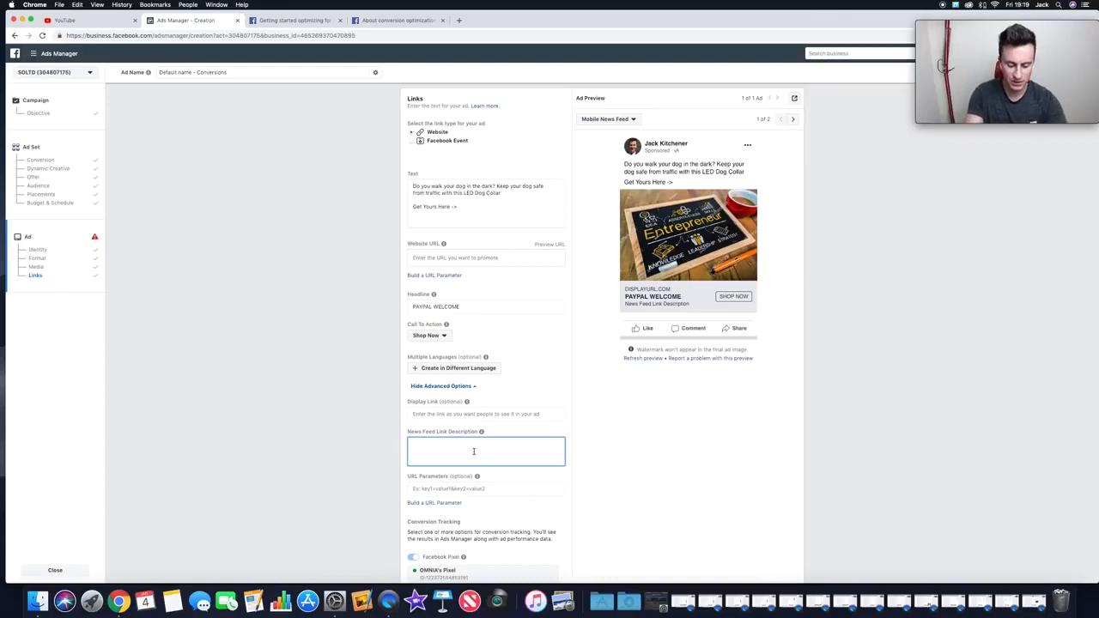
text(Over 10+ Colours Available)
click(584, 422)
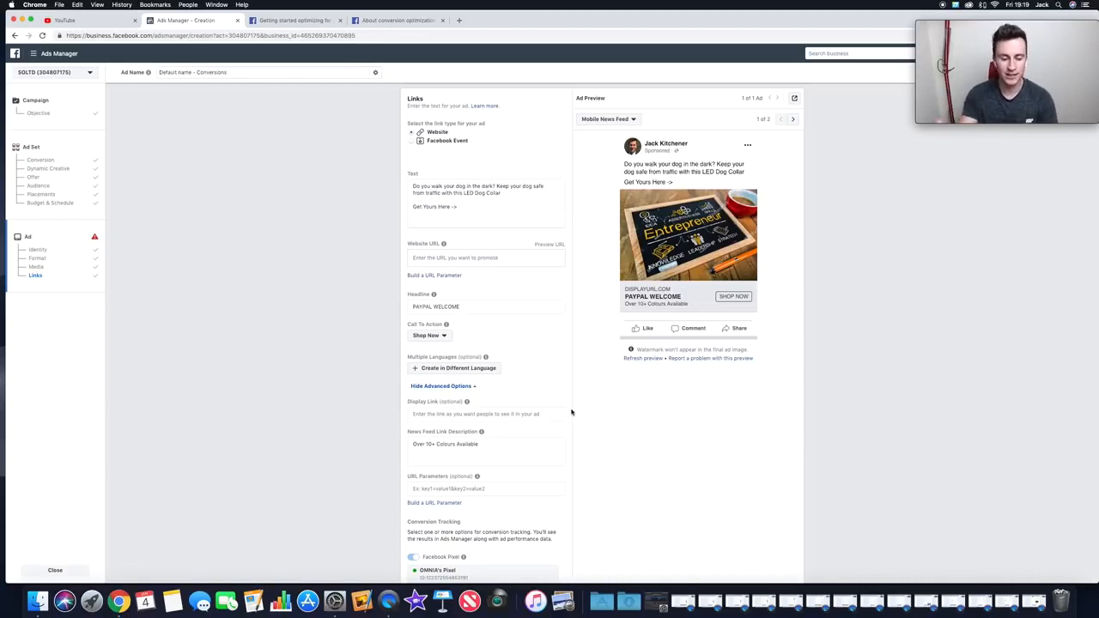
scroll(571, 407, up, 5)
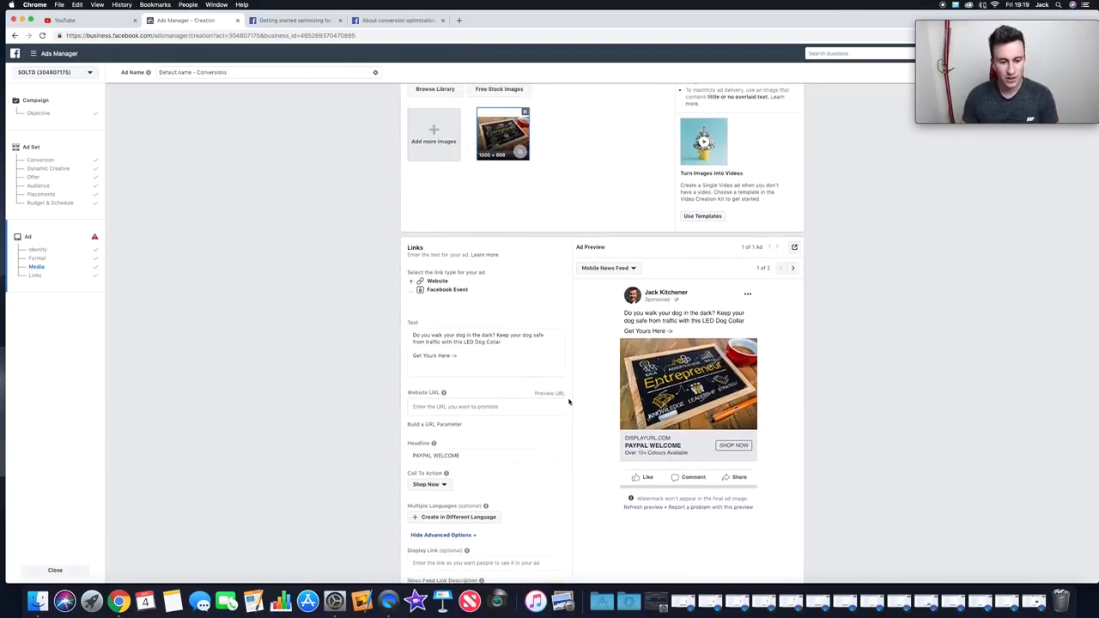
scroll(601, 369, down, 2)
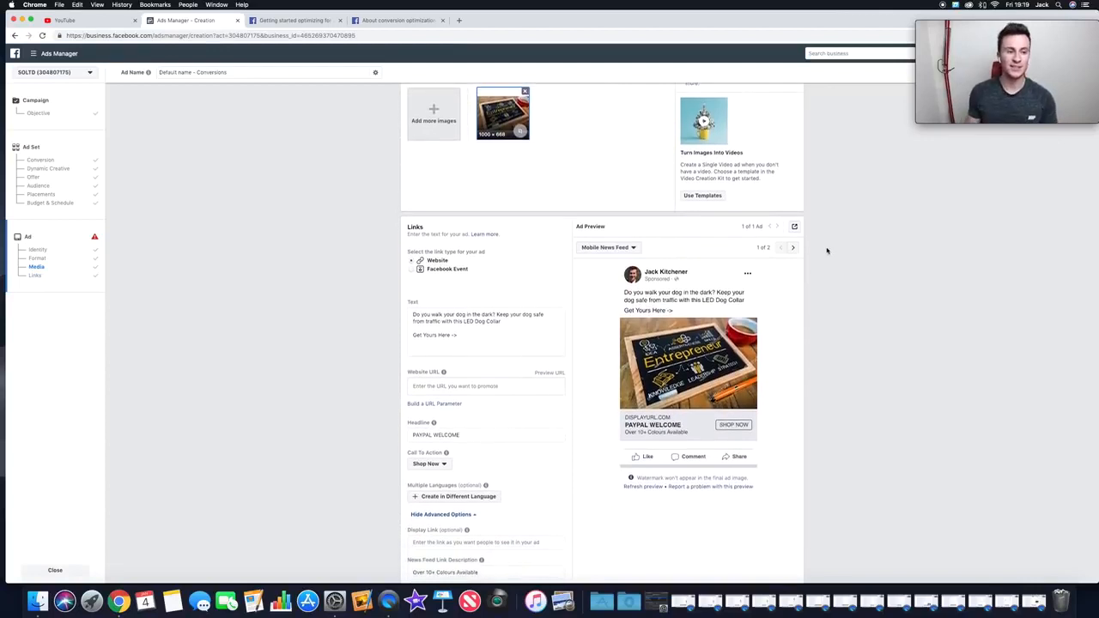